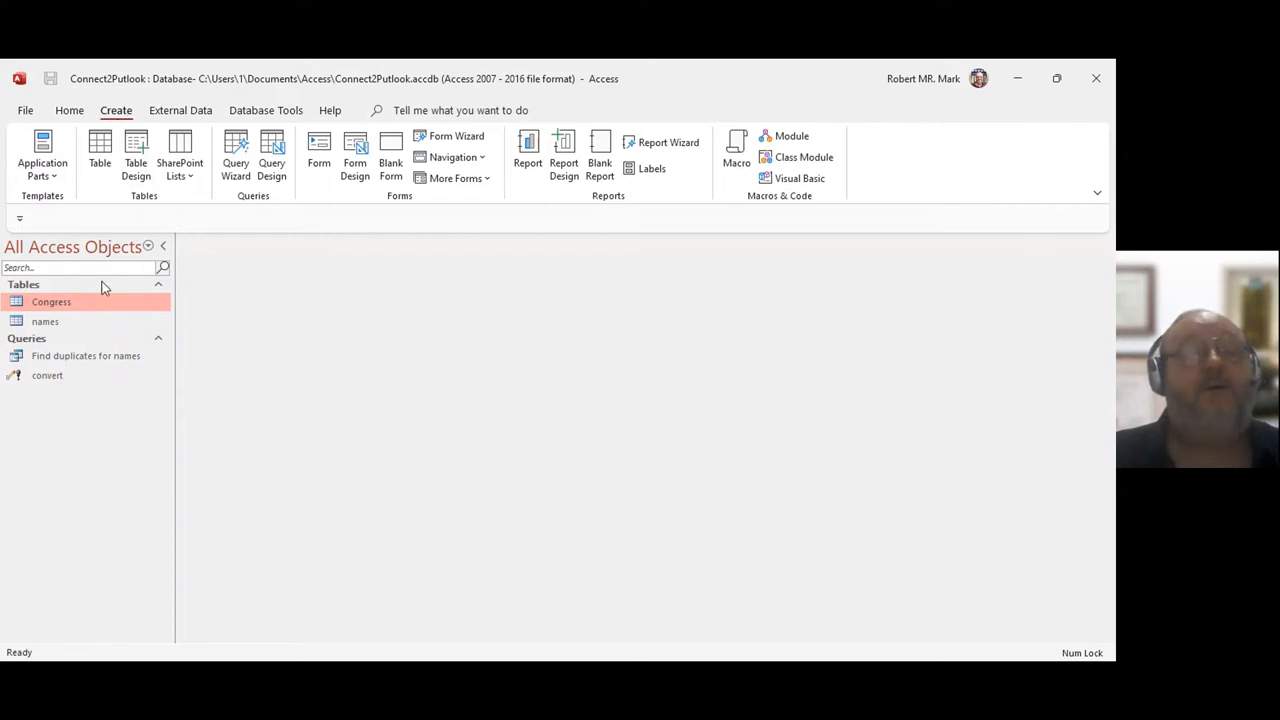
Start importing an Outlook folder, choosing to link to the data source by creating a linked table.
click(182, 112)
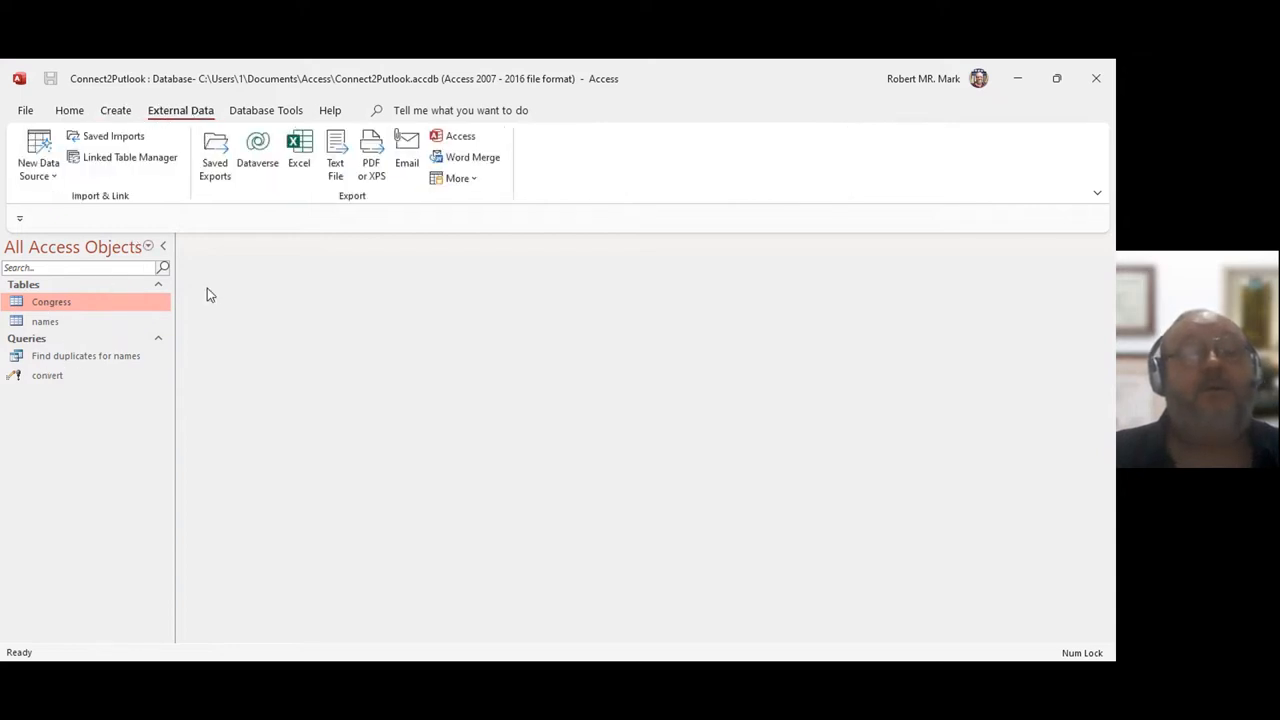
click(32, 180)
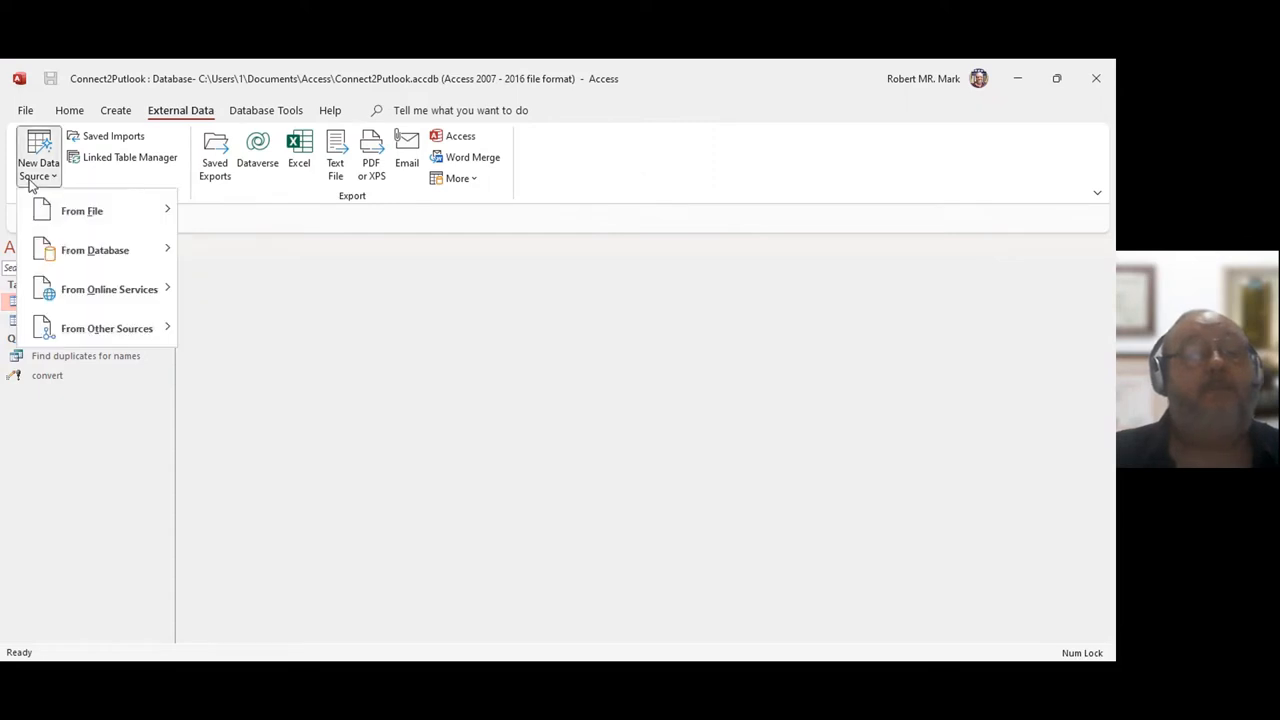
mouse_move(97, 209)
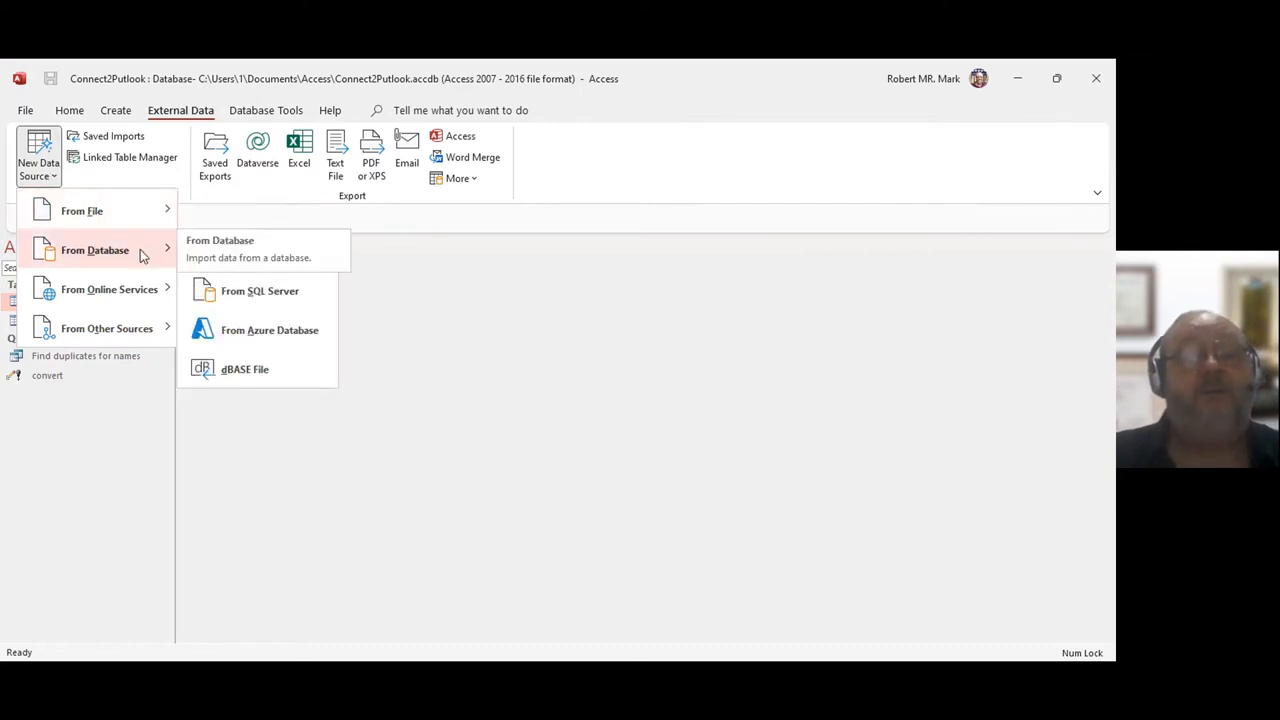
mouse_move(111, 333)
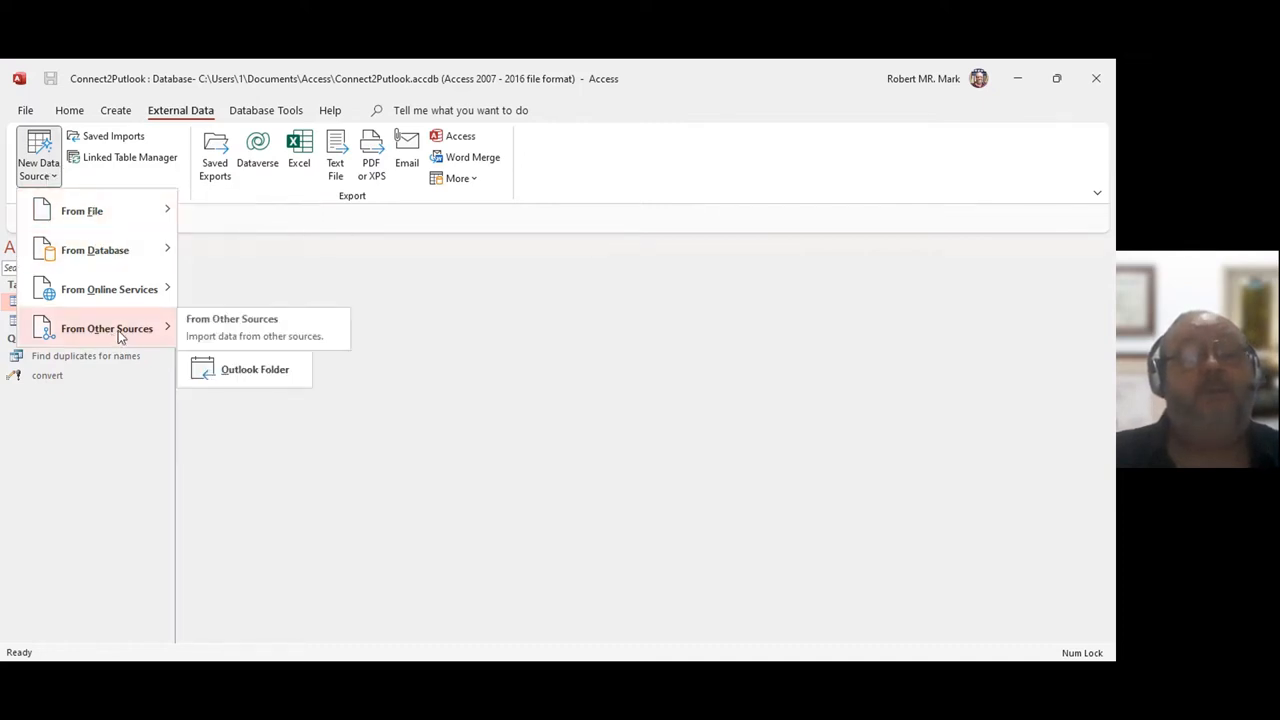
click(255, 370)
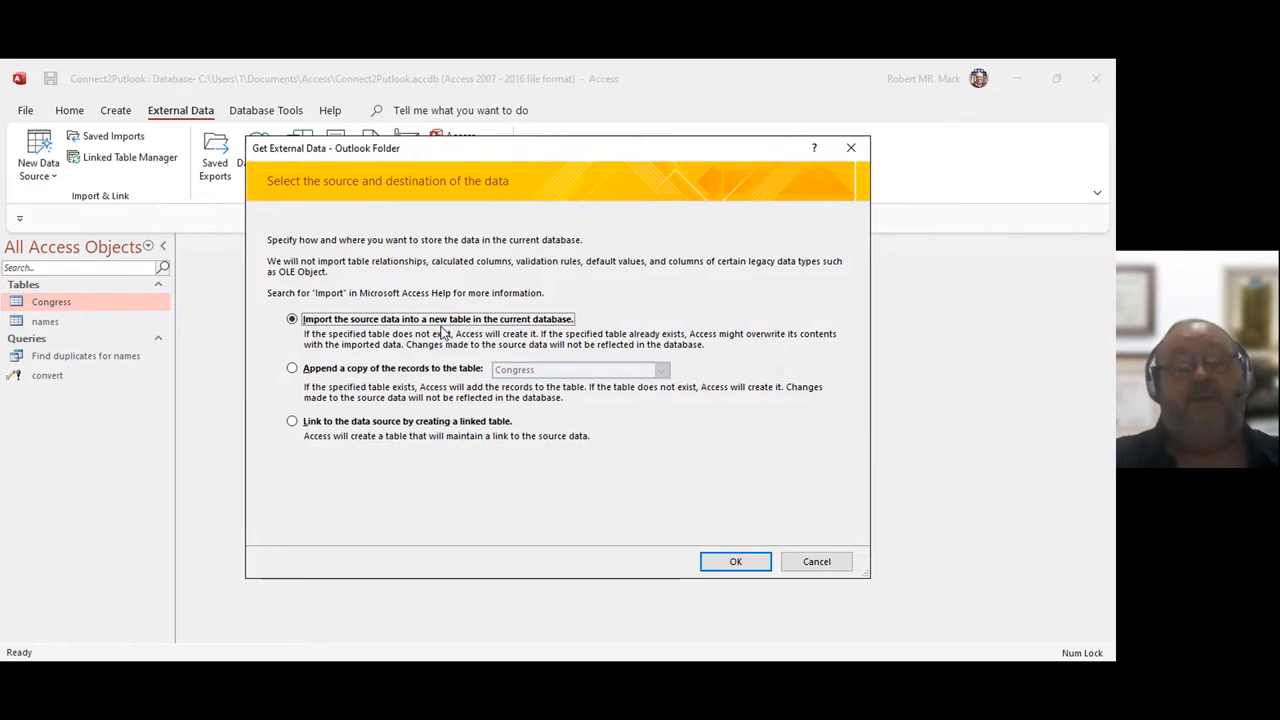
click(292, 368)
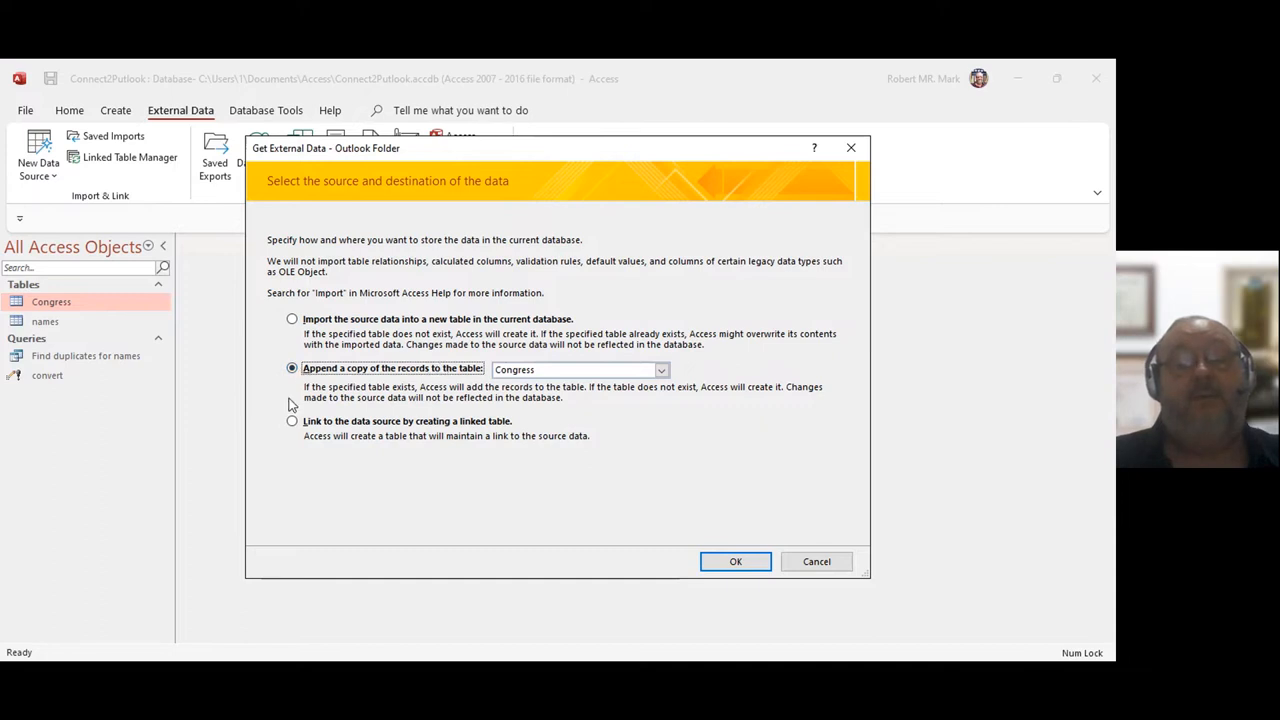
click(292, 421)
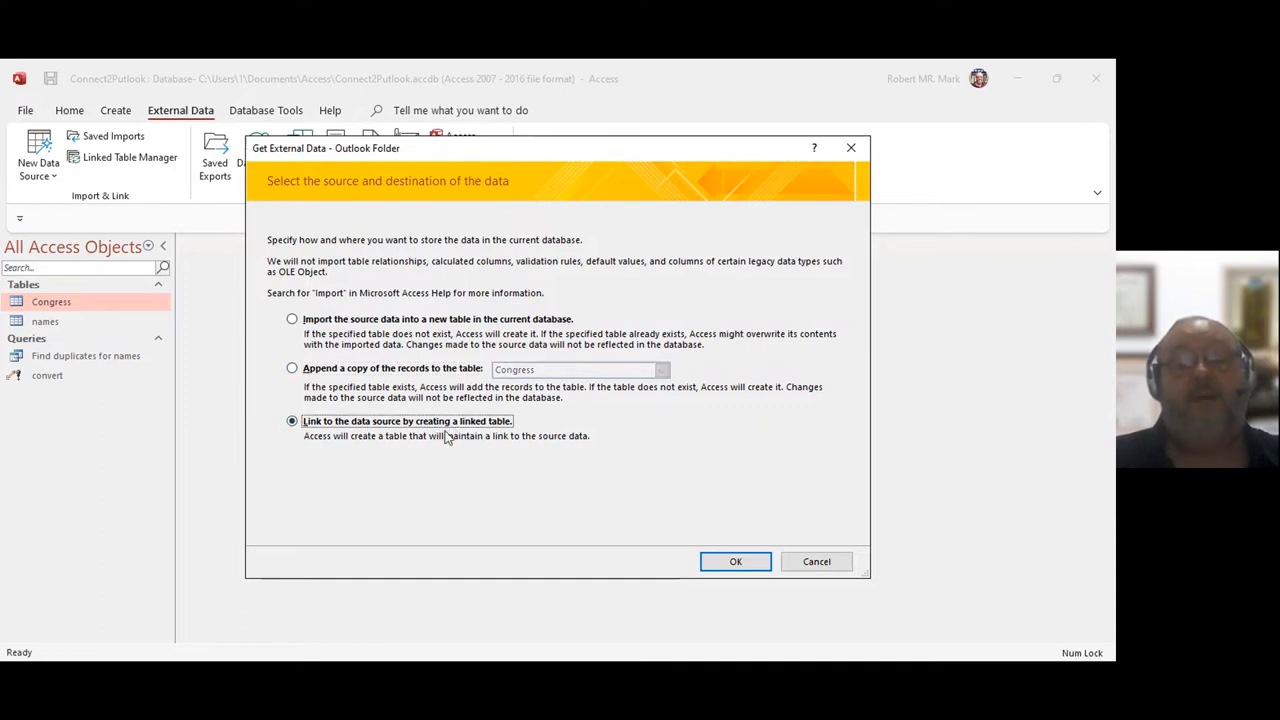
click(733, 562)
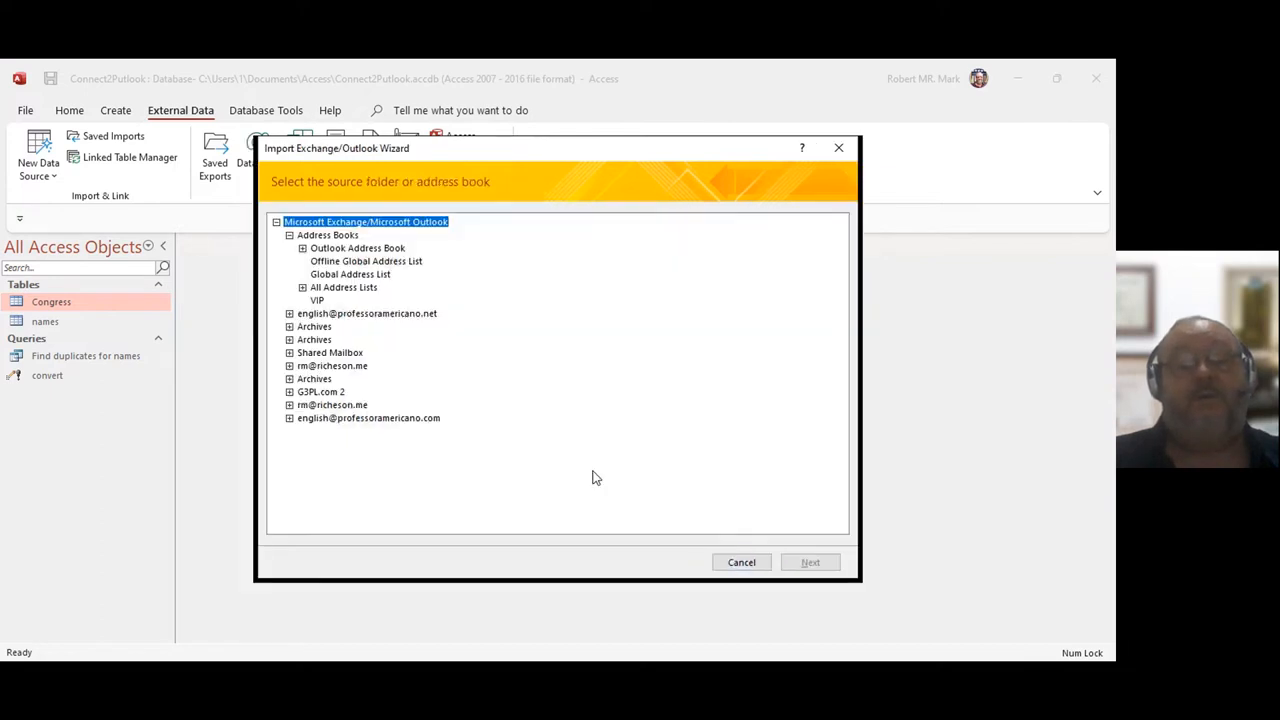
Choose the Congress folder under Outlook Address Book as the source to link and continue to naming the table.
click(302, 248)
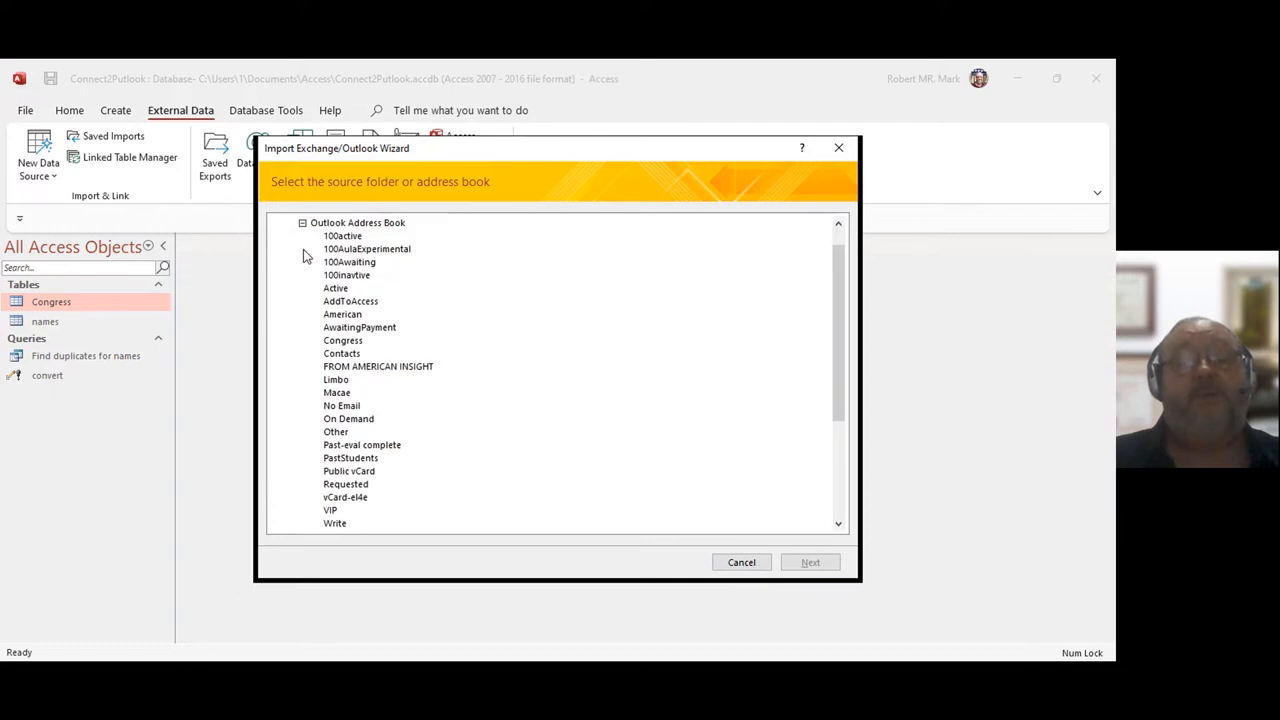
scroll(375, 366, down, 4)
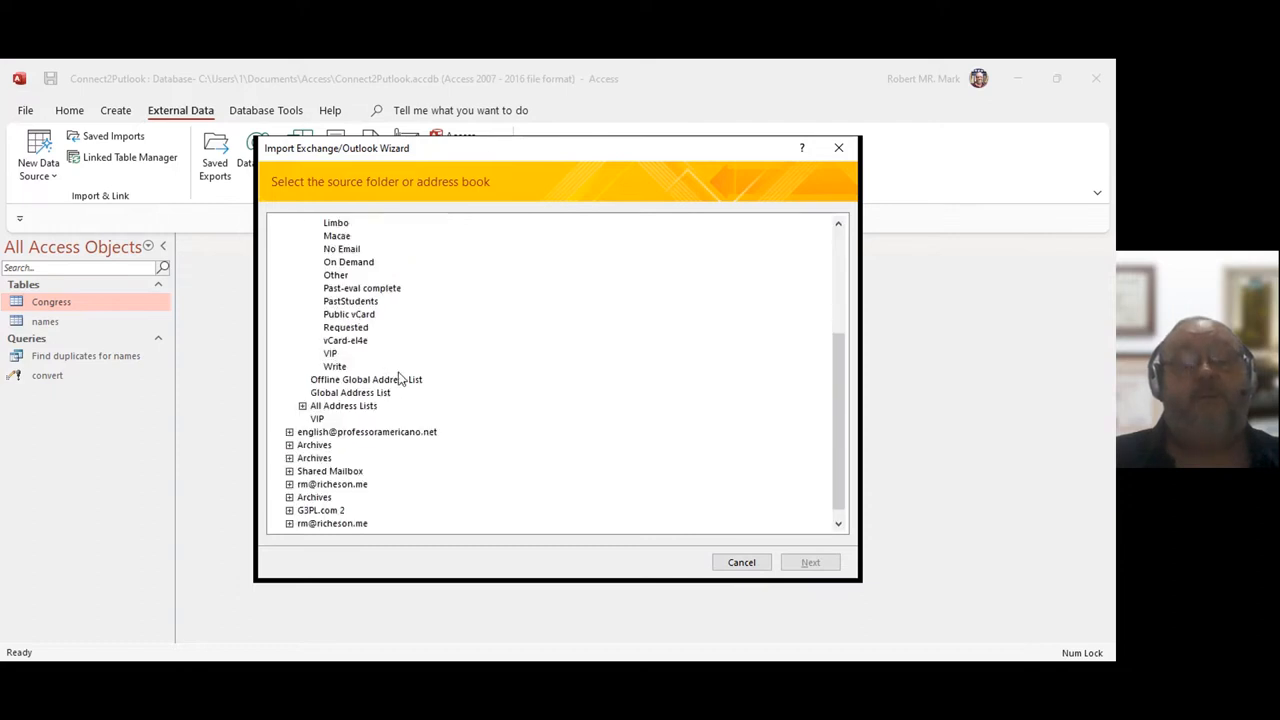
scroll(400, 375, up, 2)
scroll(432, 371, up, 1)
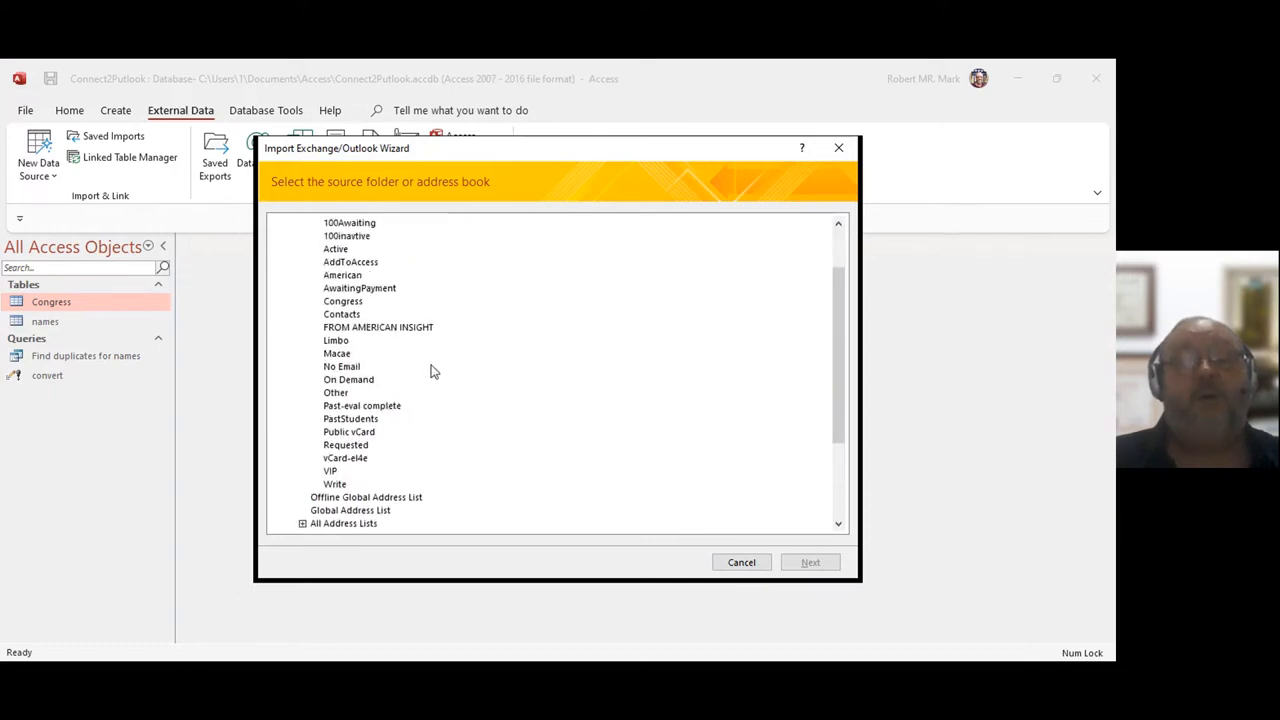
scroll(432, 368, down, 1)
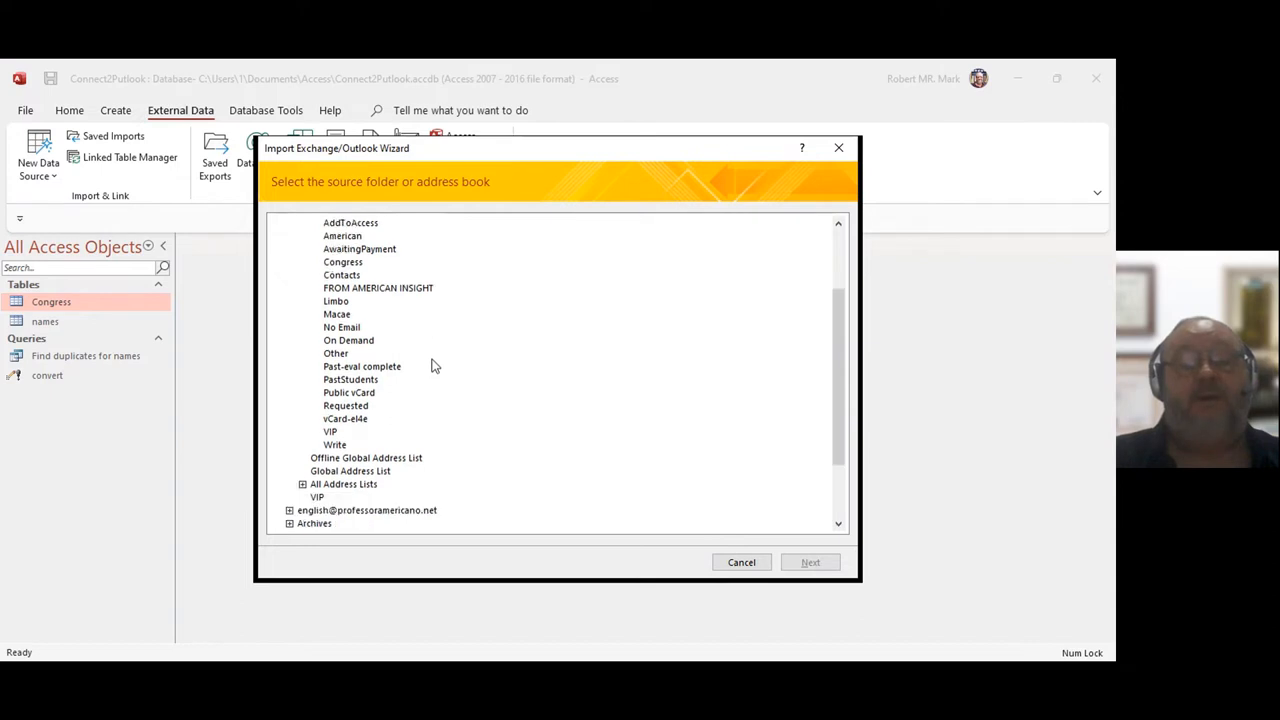
scroll(431, 366, up, 3)
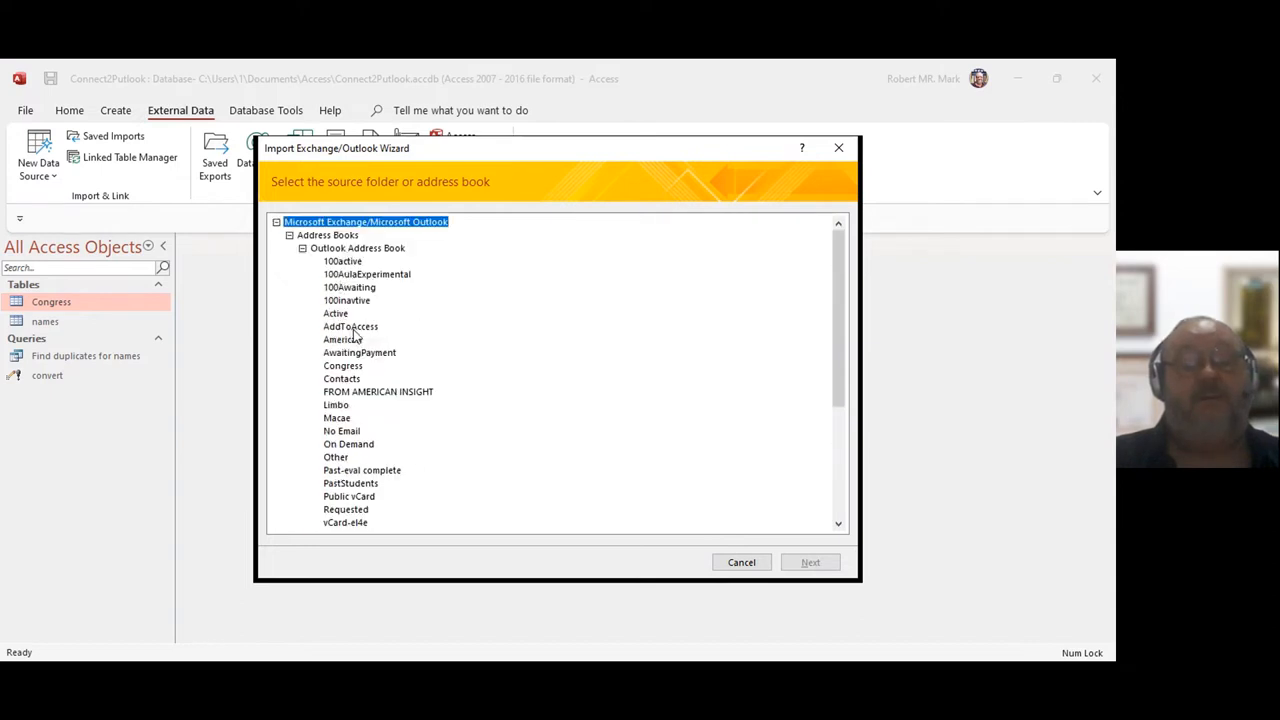
click(350, 380)
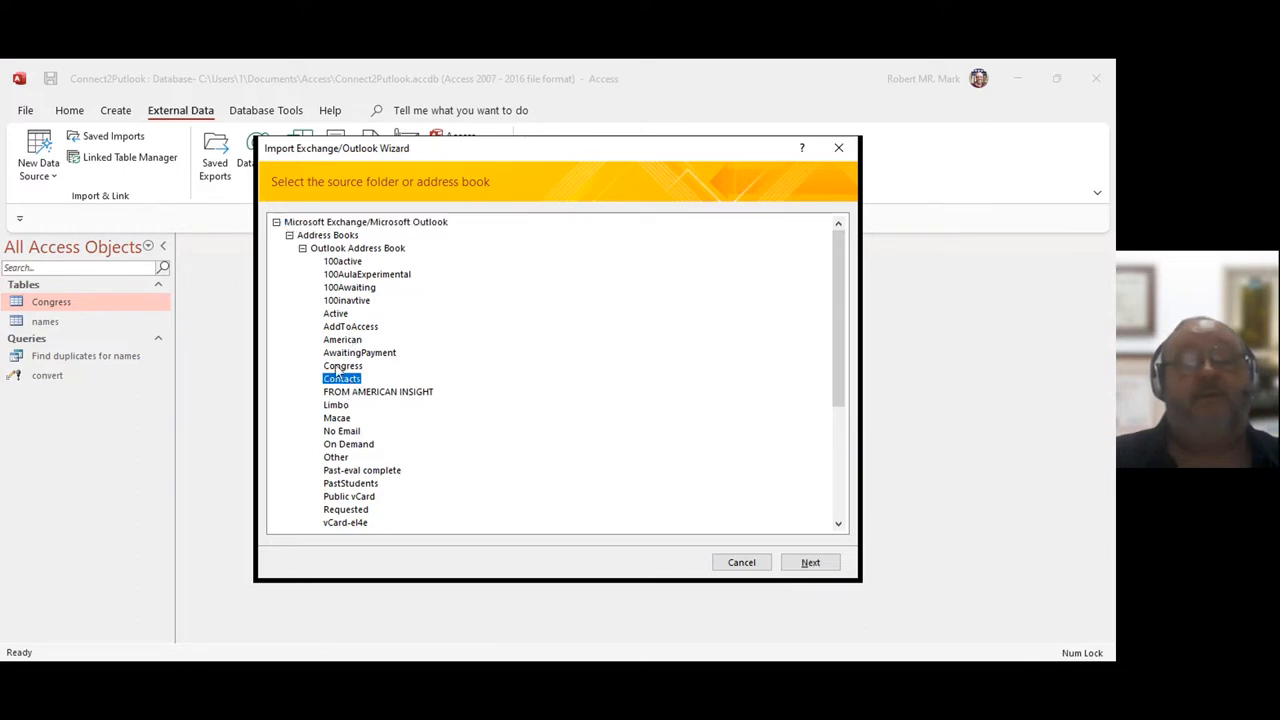
click(340, 366)
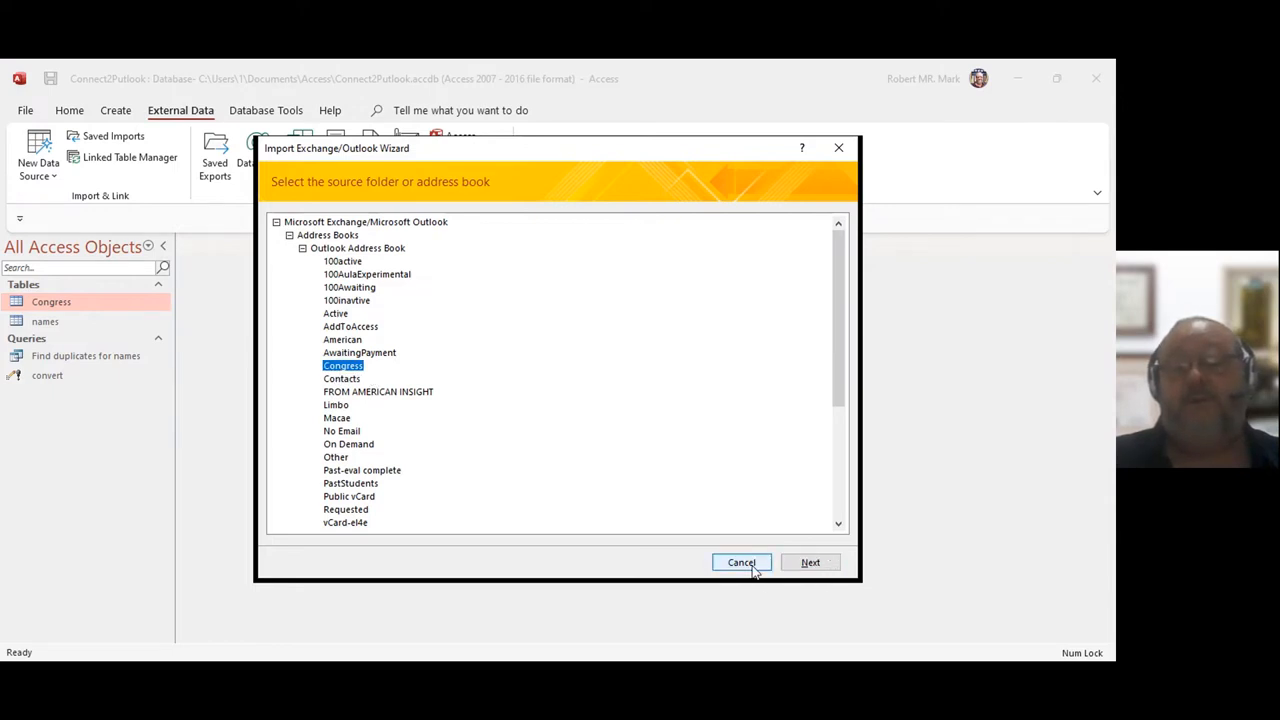
click(816, 565)
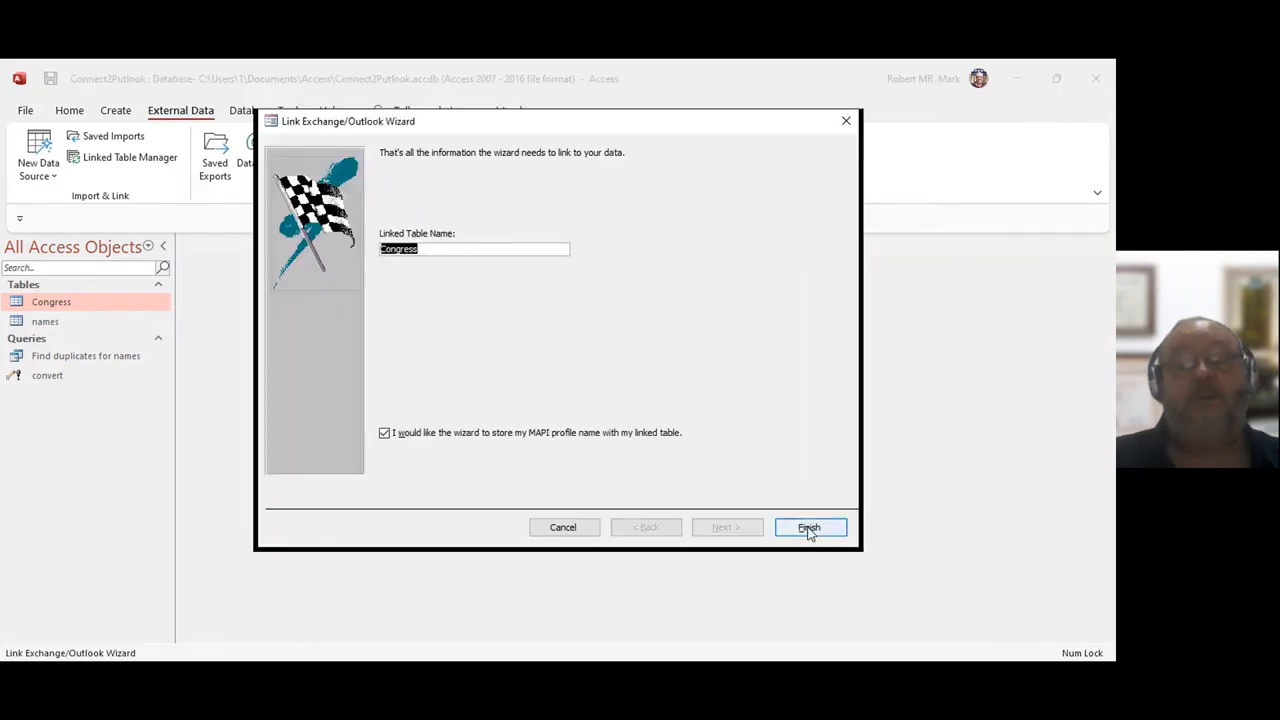
Name the linked table Congress2, finish the linking wizard and dismiss its completion message.
click(463, 248)
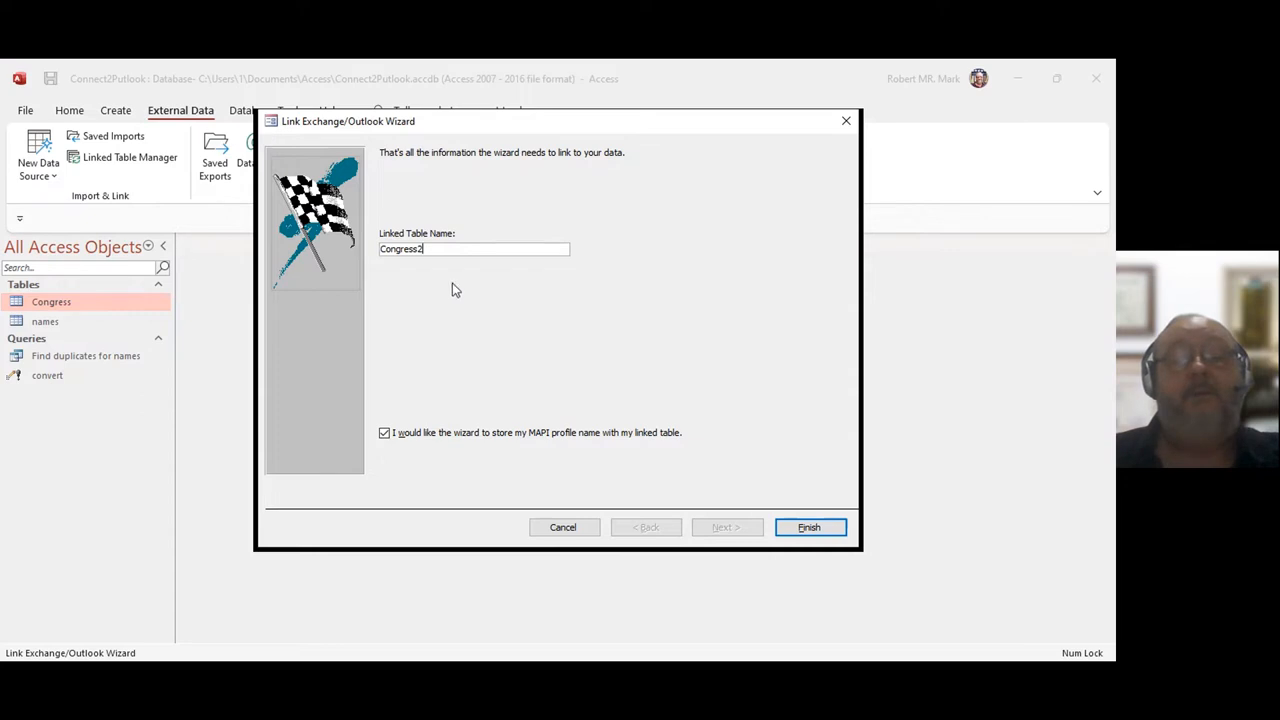
click(808, 528)
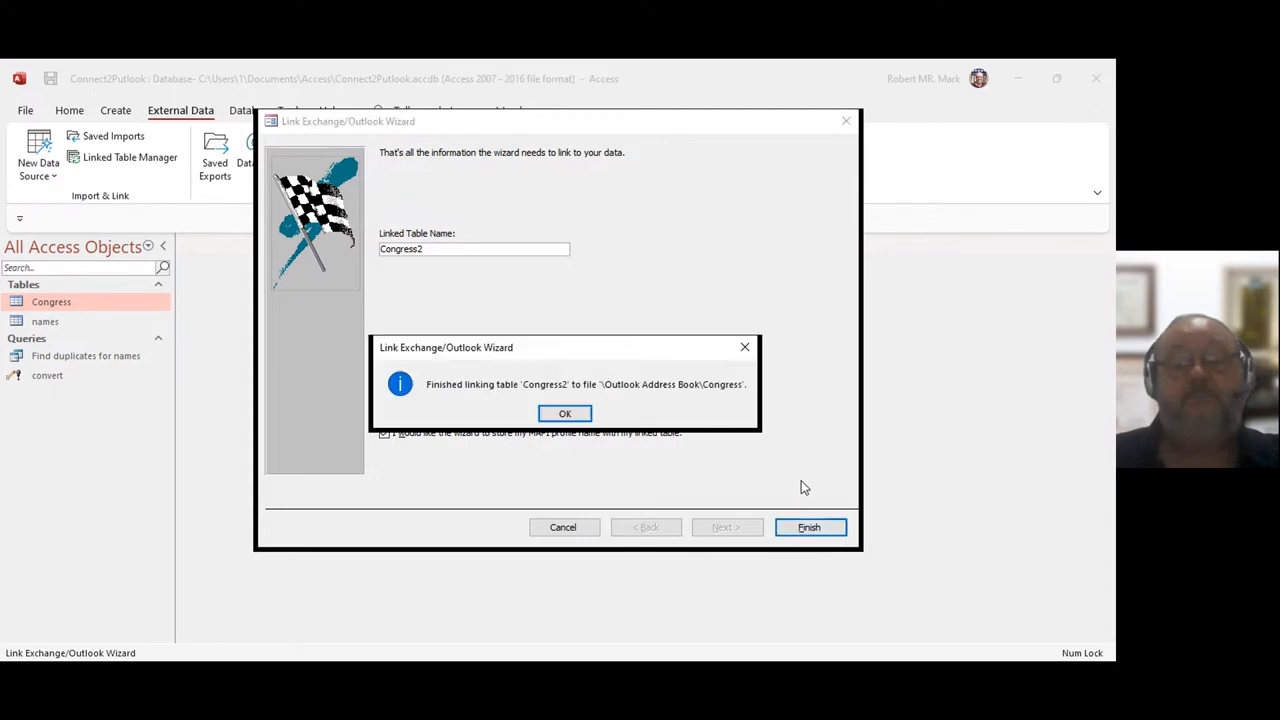
click(560, 414)
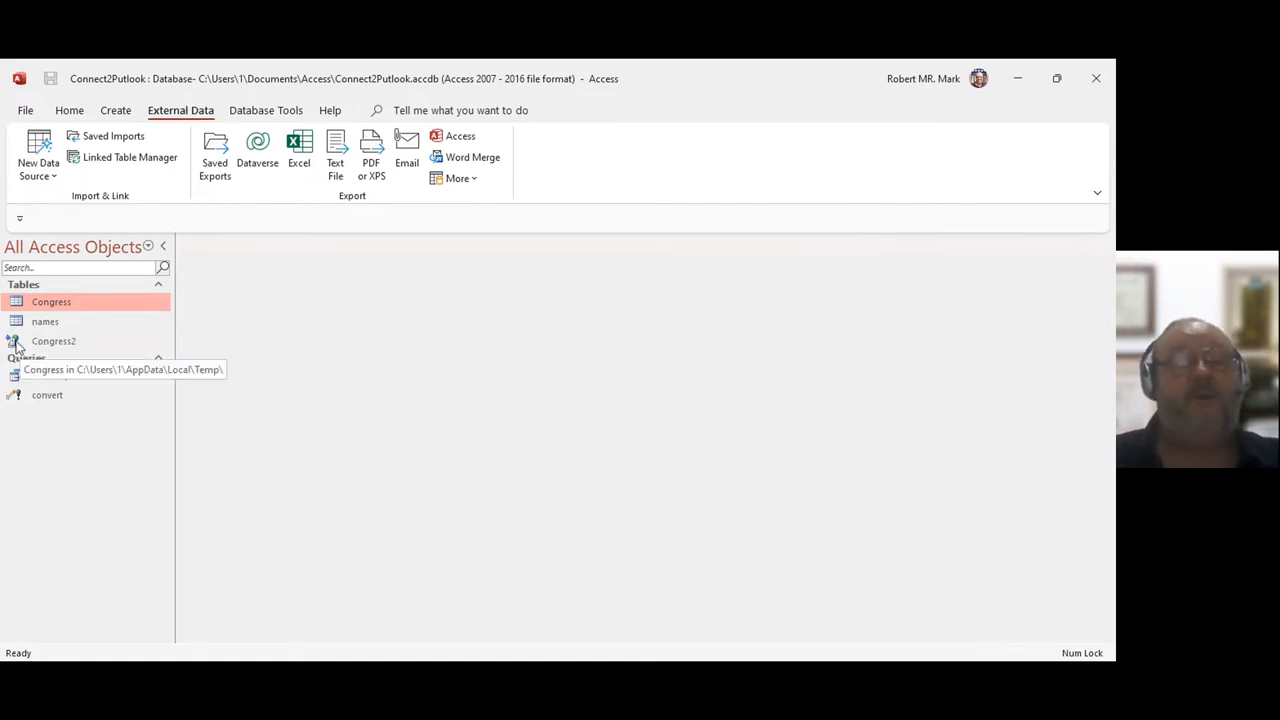
Open the Congress2 linked table and enter "Mr." as the Title of the first record.
double_click(15, 345)
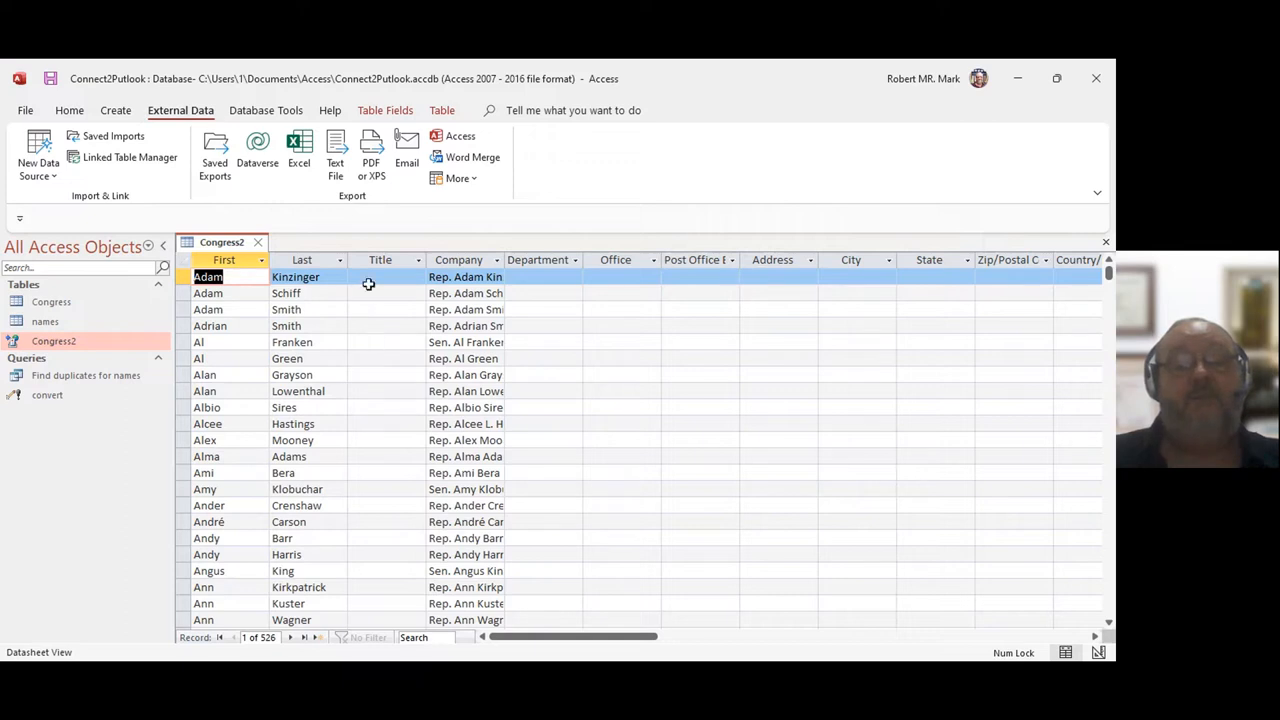
click(366, 277)
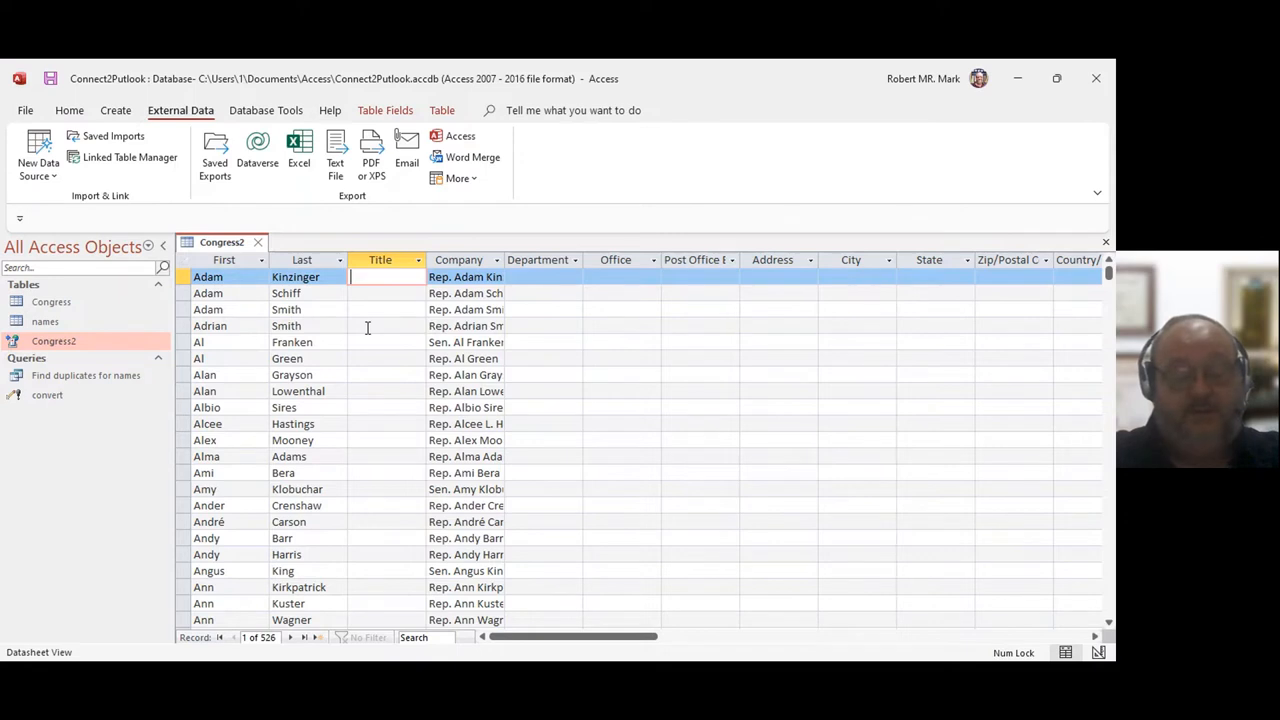
text(Mar)
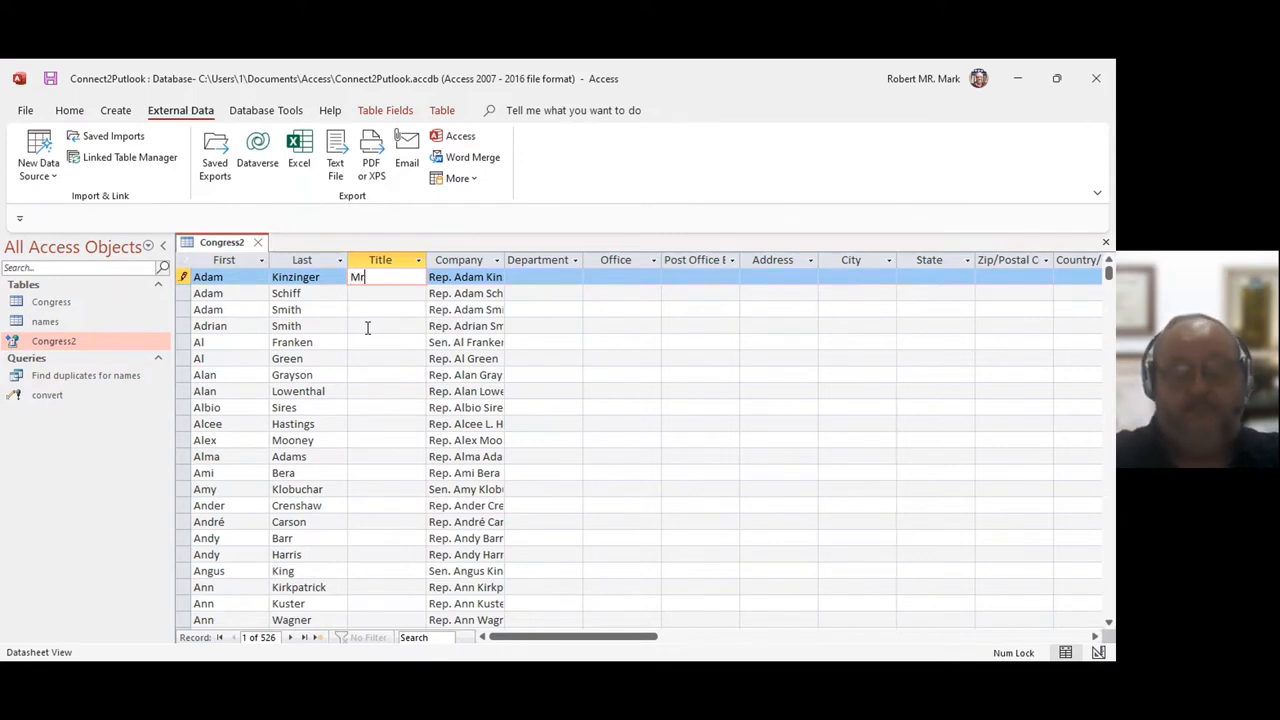
key(Tab)
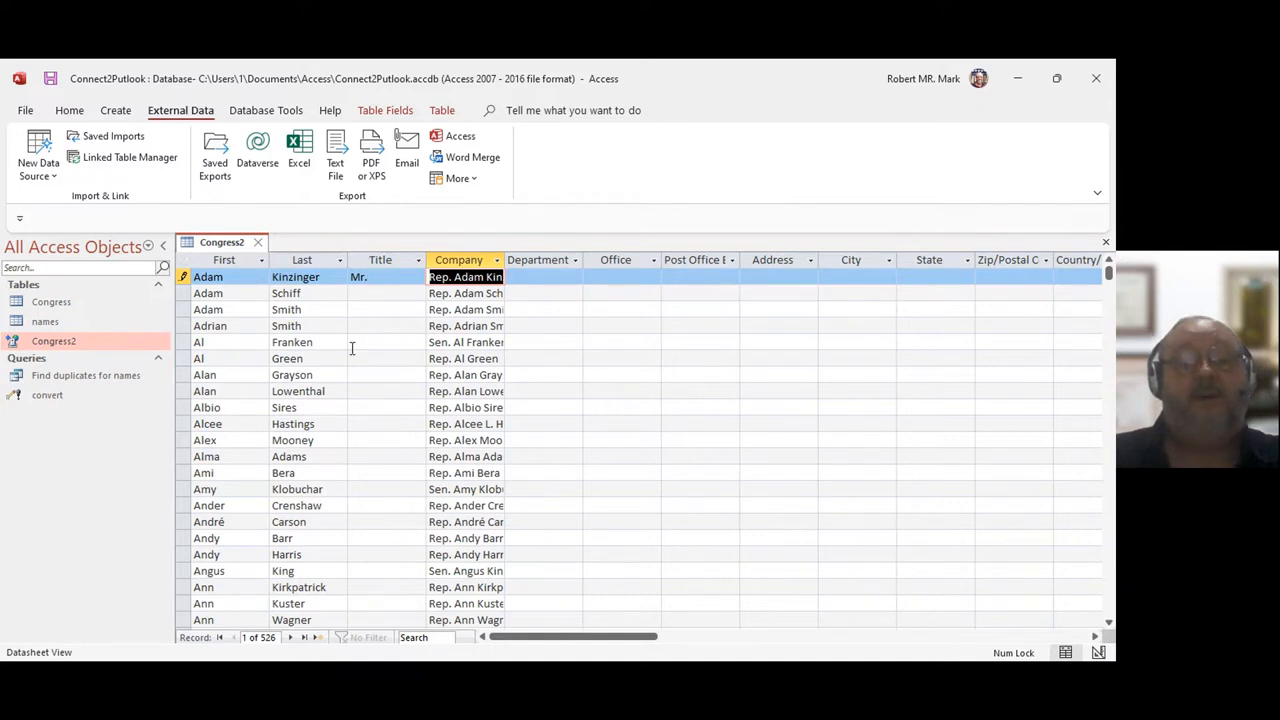
Look through the Congress2 records, examining the first names and the Title column.
scroll(384, 440, down, 2)
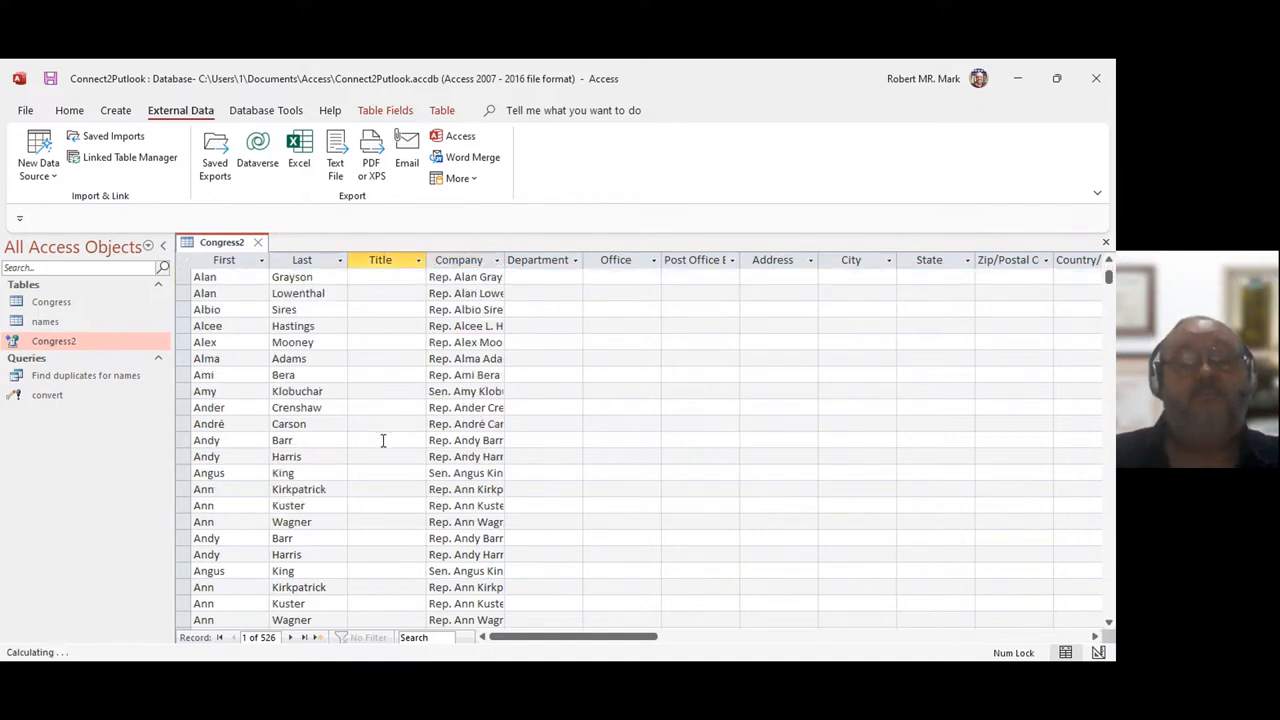
scroll(384, 440, up, 2)
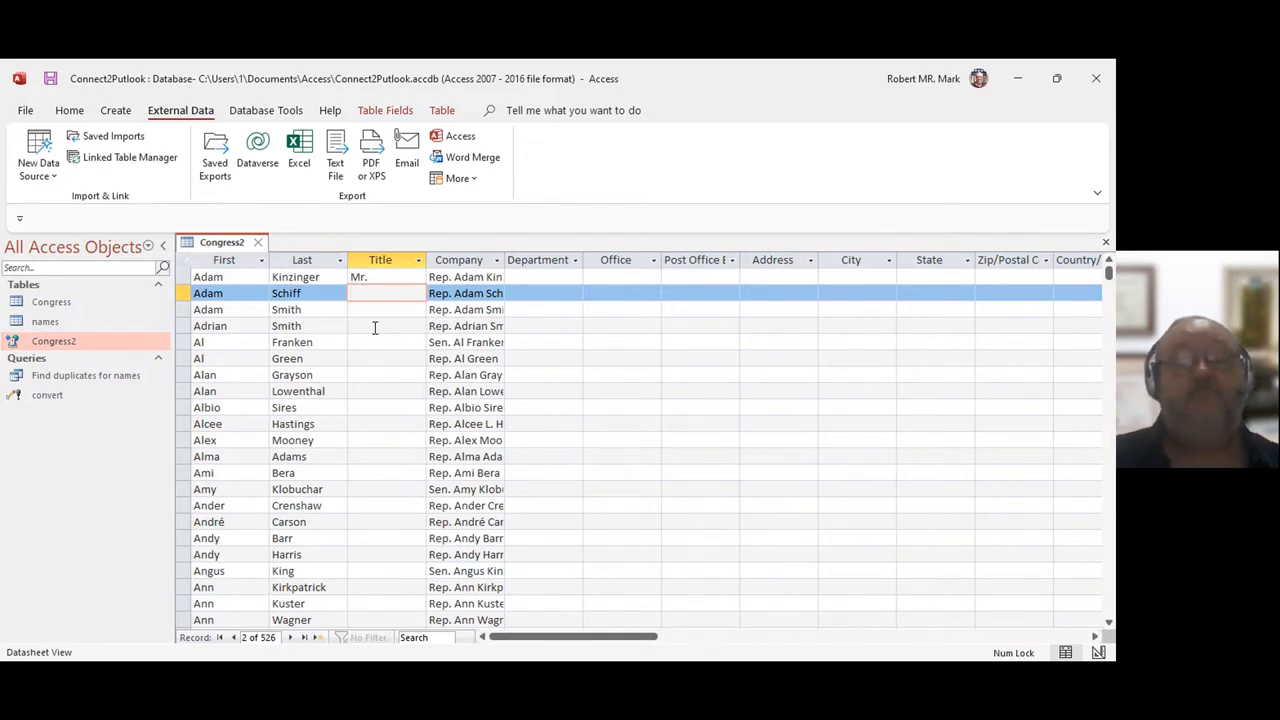
scroll(374, 326, down, 5)
scroll(380, 340, down, 5)
scroll(382, 351, up, 10)
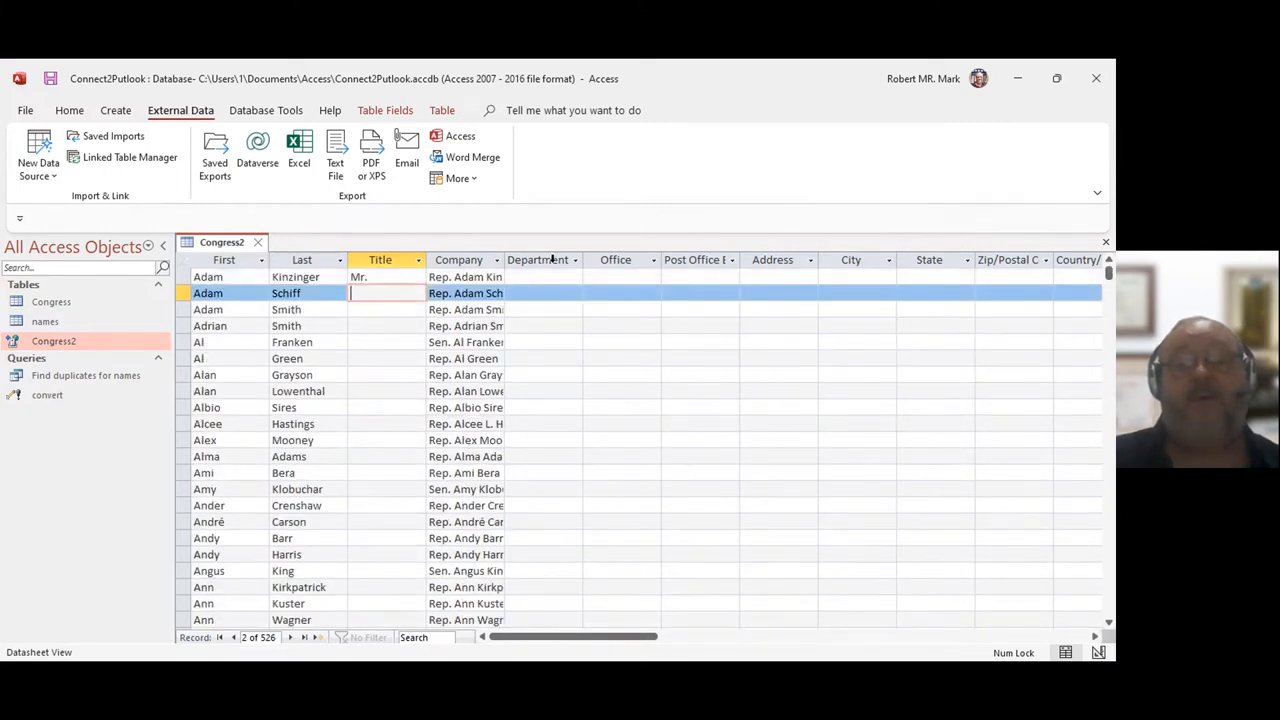
scroll(524, 355, down, 10)
scroll(527, 362, down, 8)
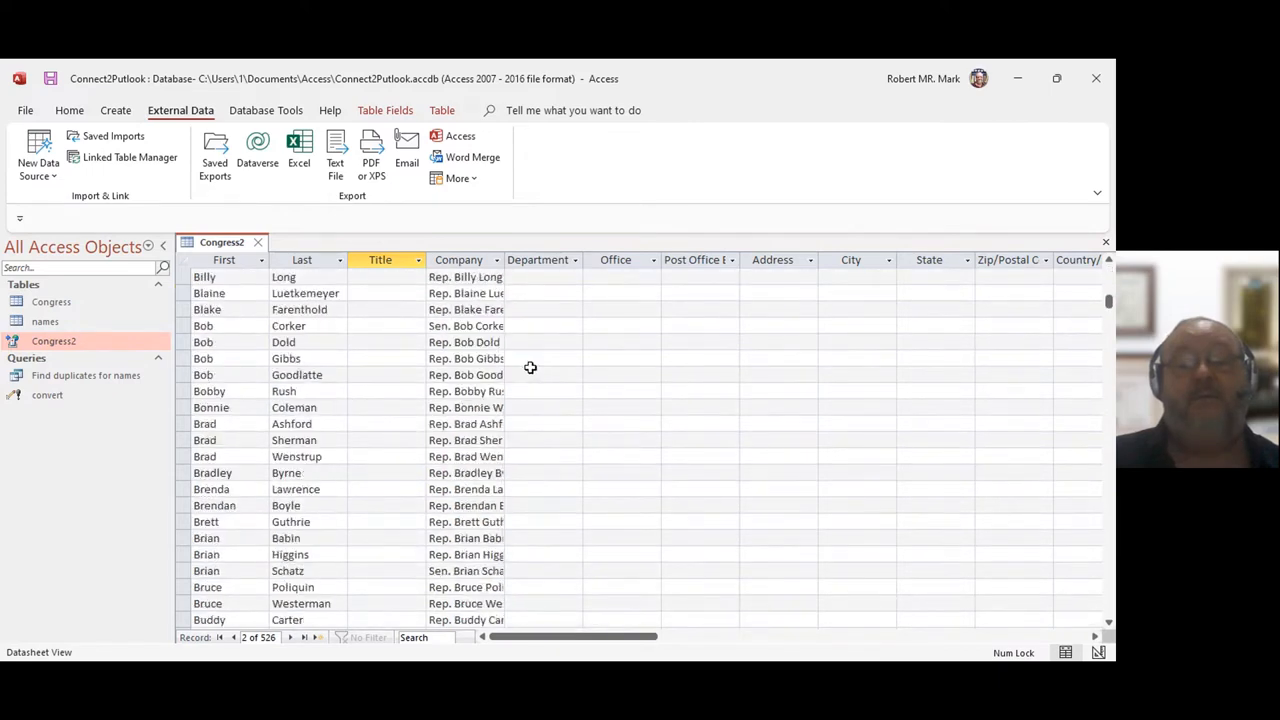
scroll(535, 363, up, 7)
scroll(538, 363, up, 10)
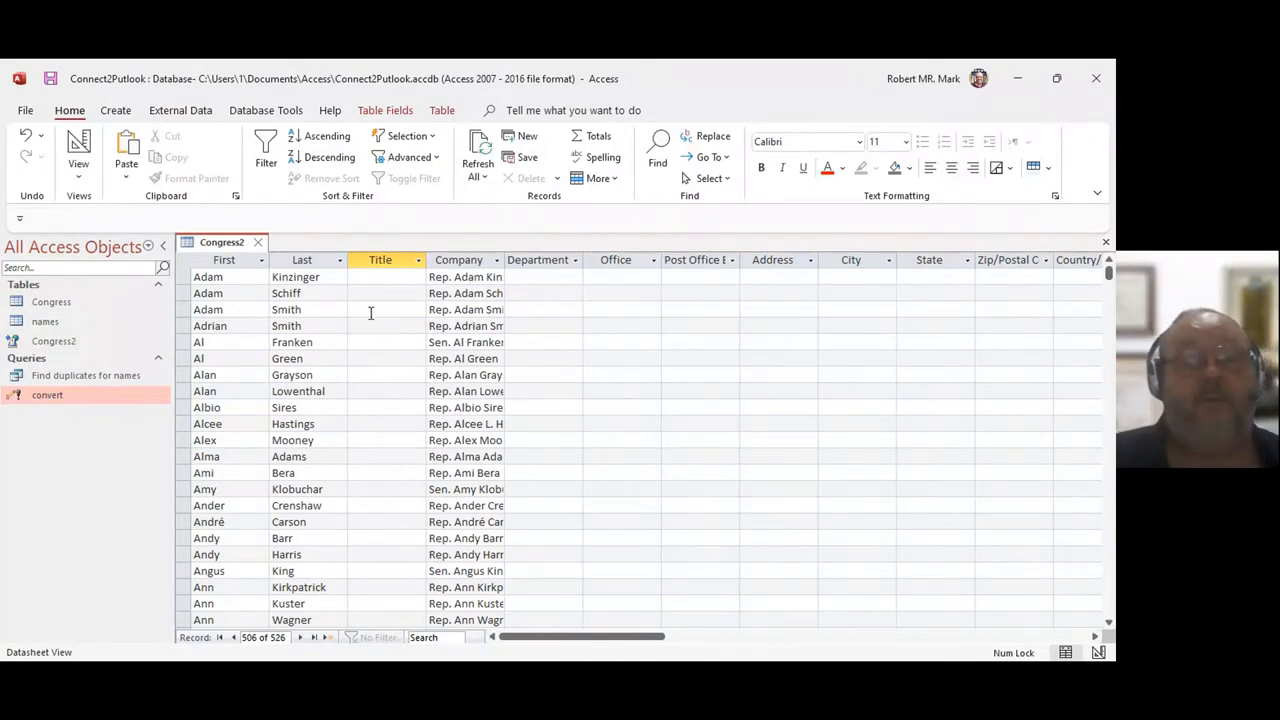
scroll(370, 313, down, 3)
scroll(372, 313, up, 3)
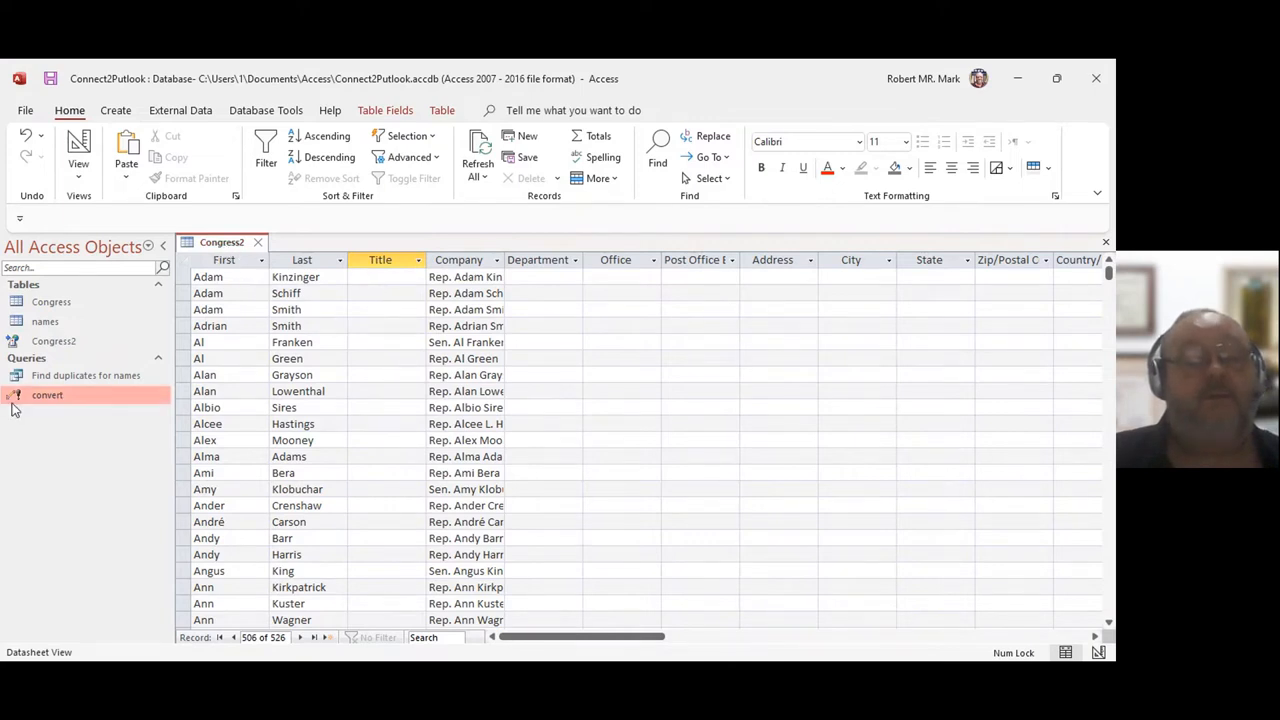
click(22, 343)
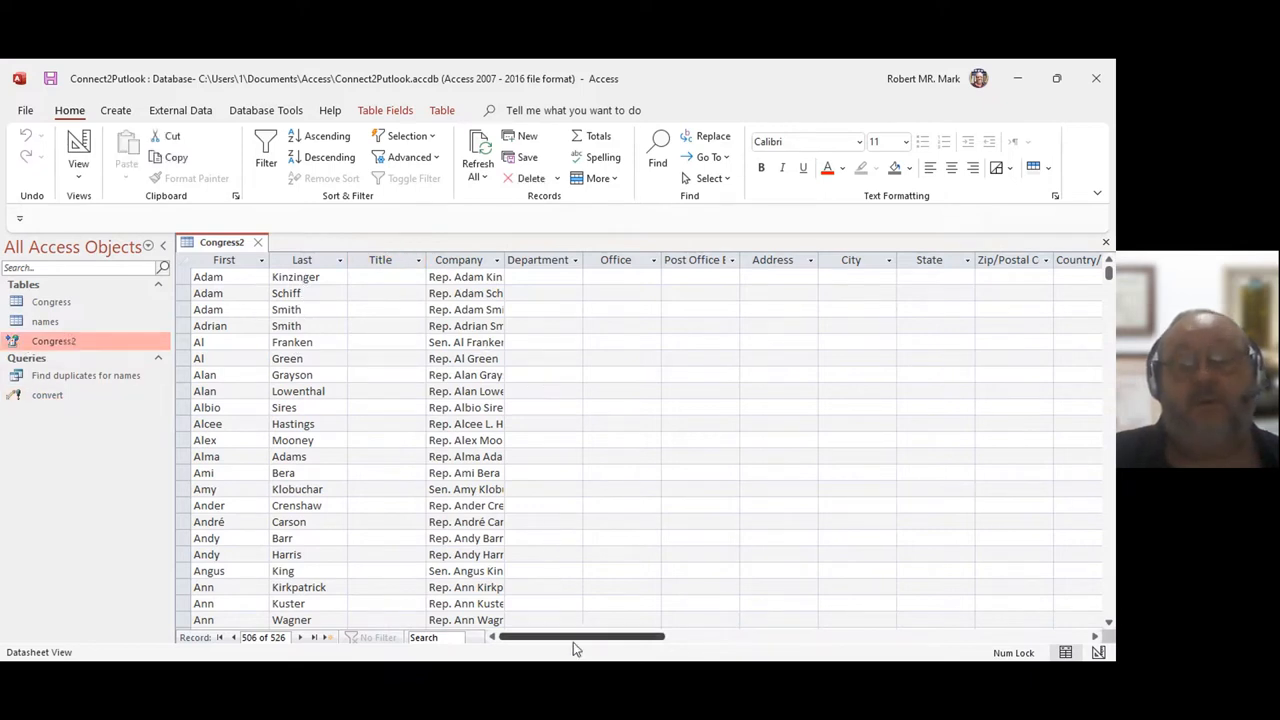
drag(580, 640, 451, 626)
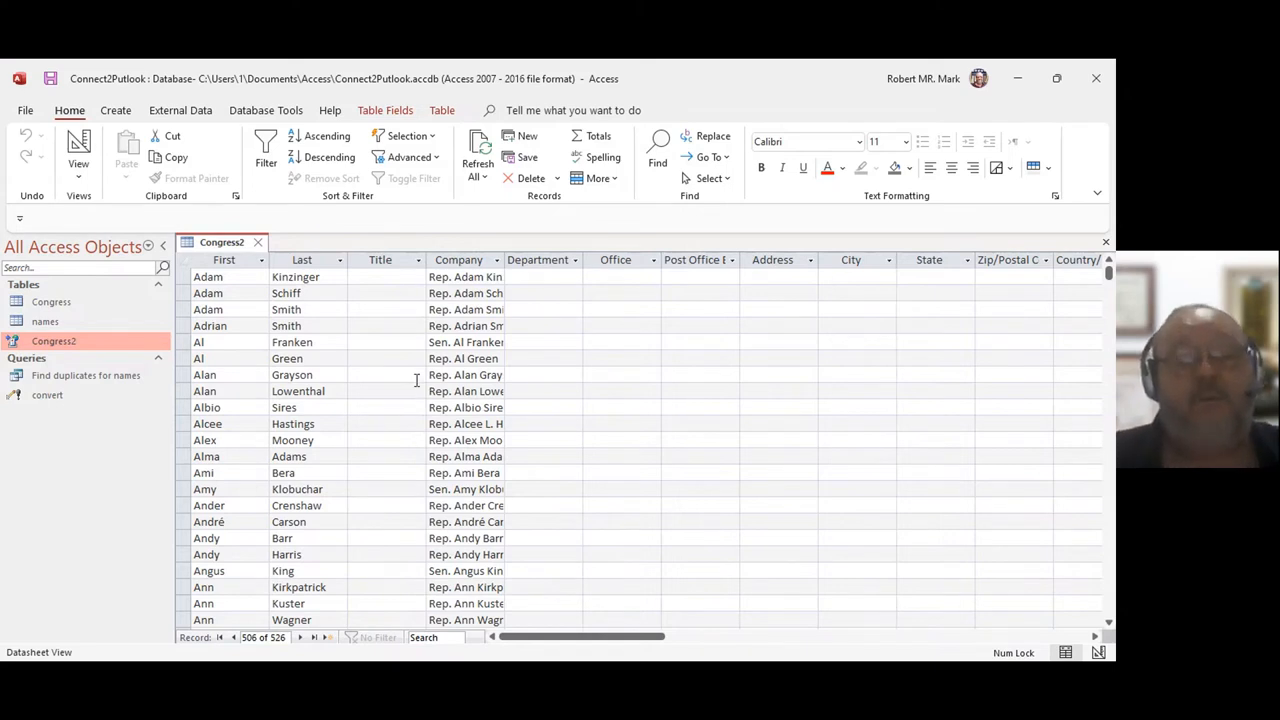
scroll(414, 380, down, 1)
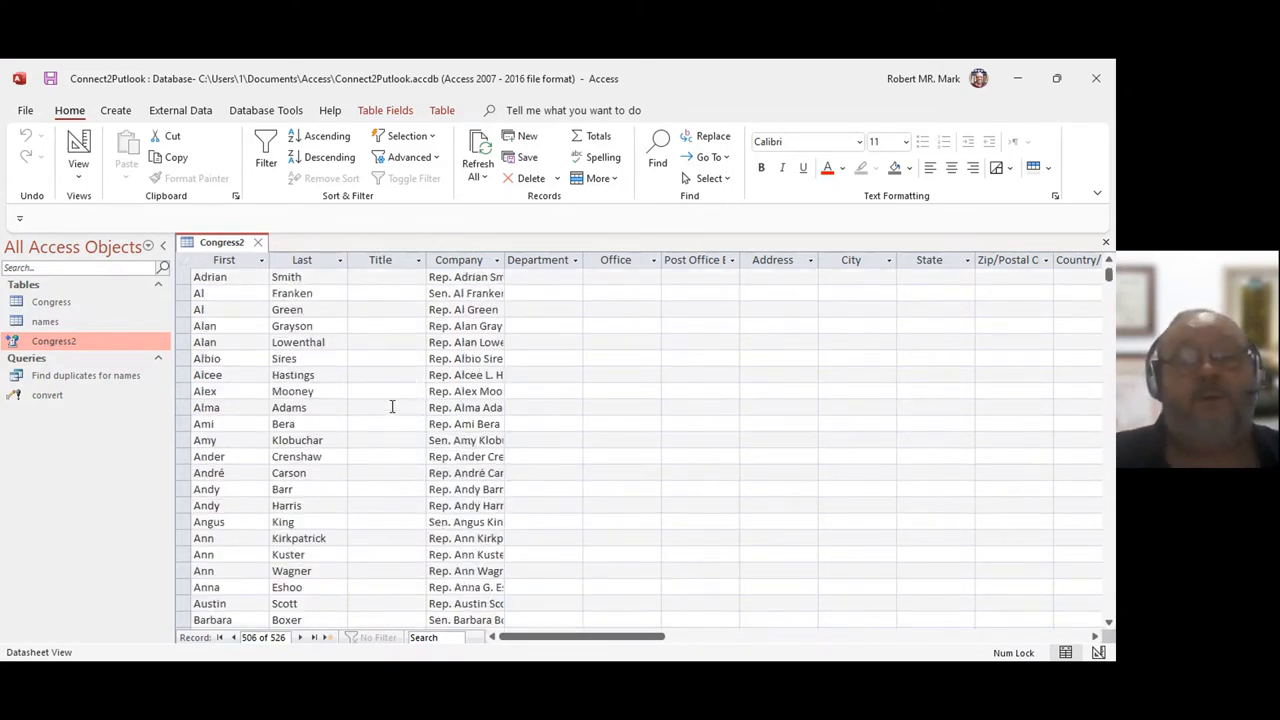
scroll(391, 380, up, 1)
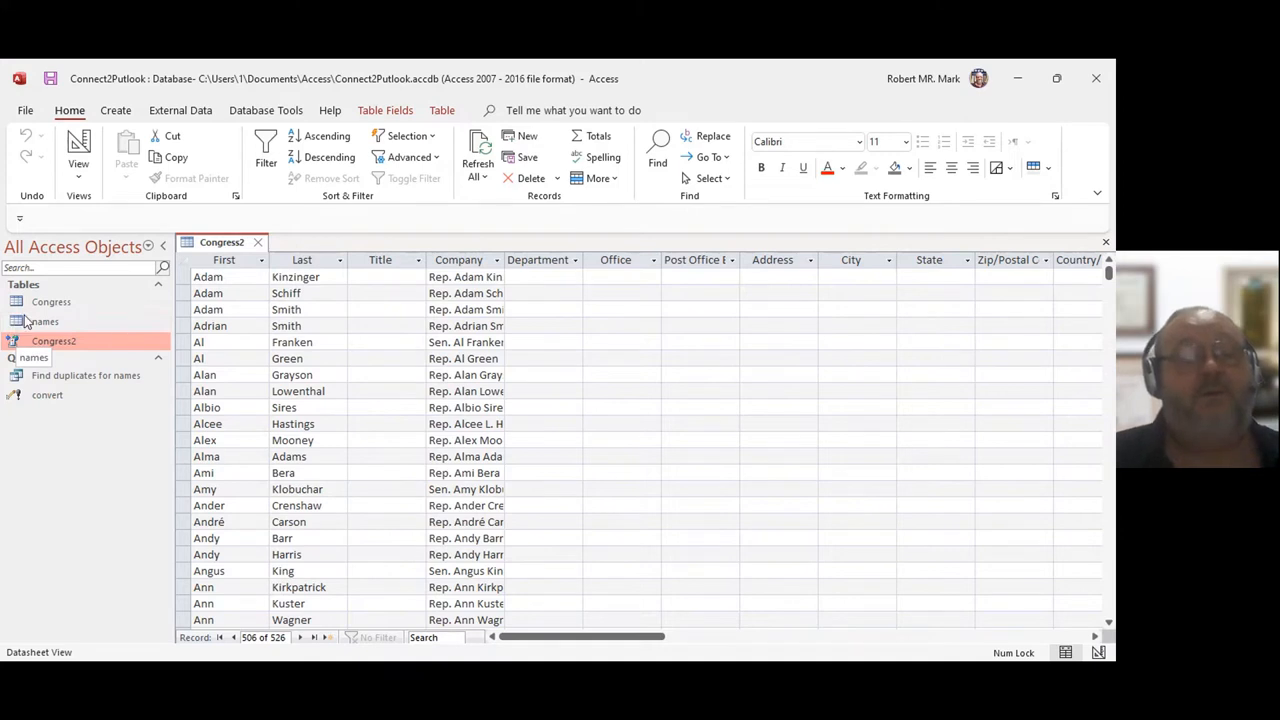
Open the names table and review which title is assigned to each first name.
double_click(14, 324)
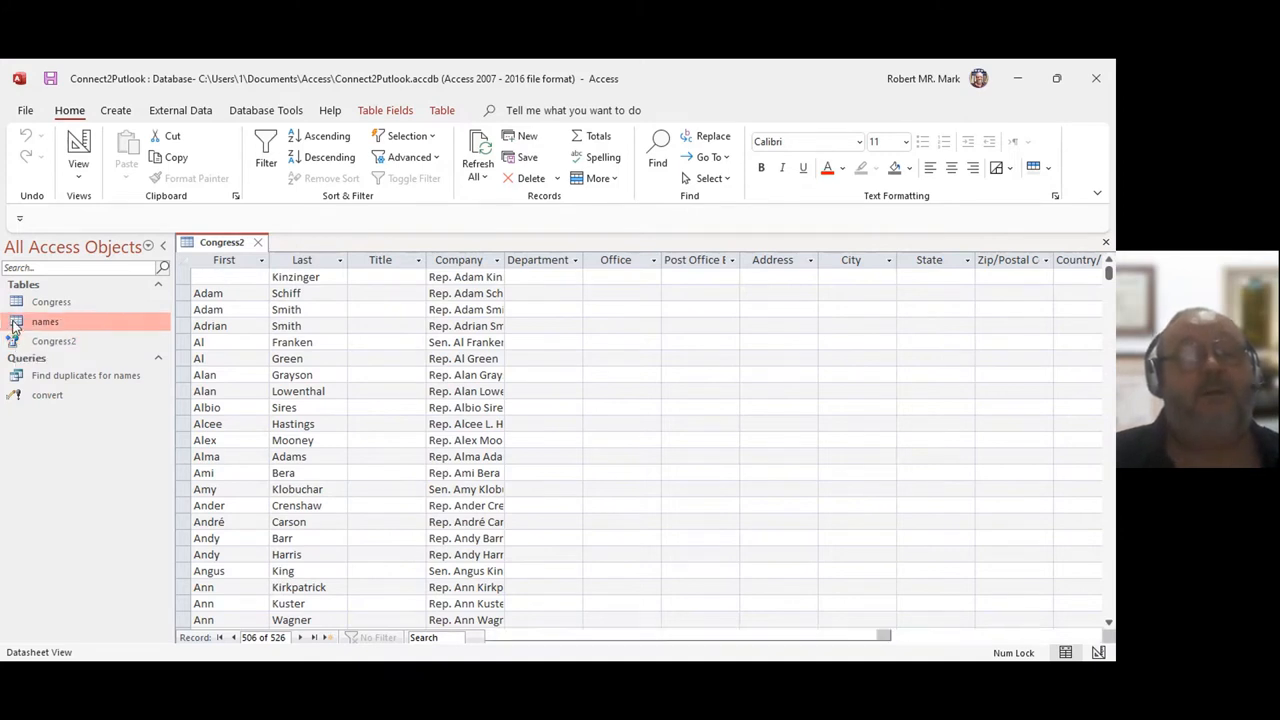
scroll(312, 360, down, 3)
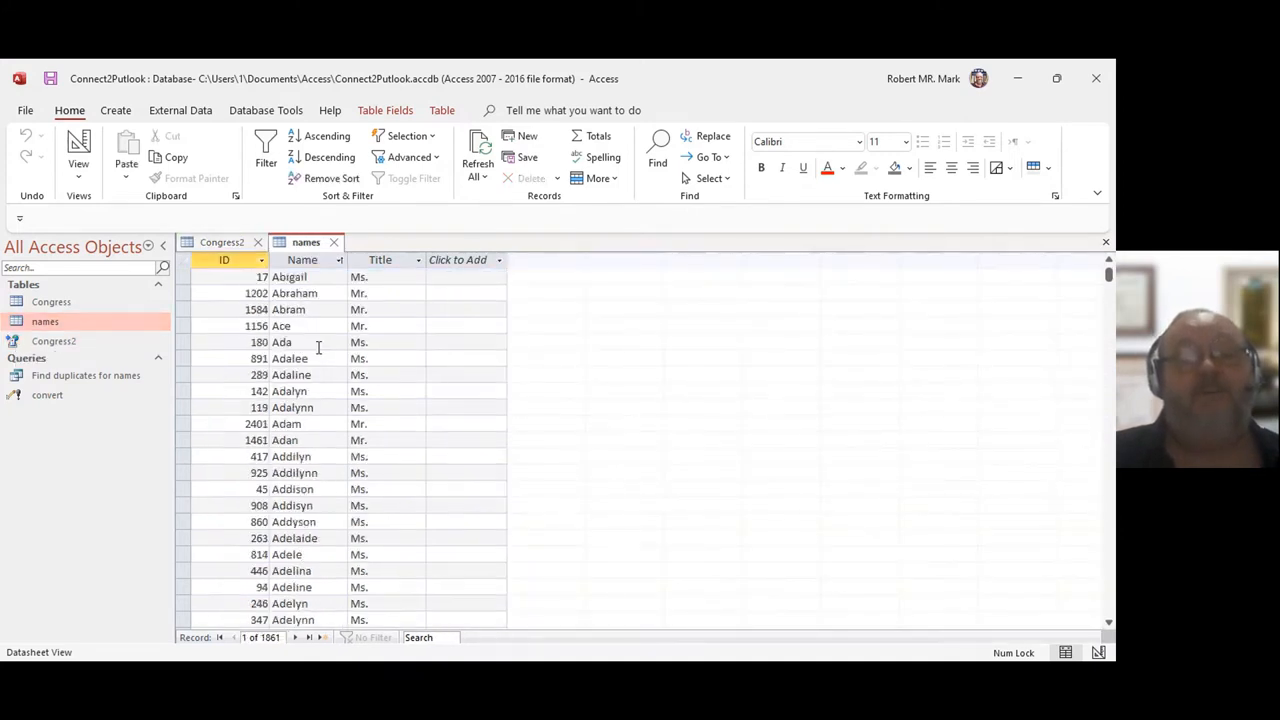
Return to the first records of the names table and examine its ID, Name and Title columns in turn.
scroll(312, 360, up, 3)
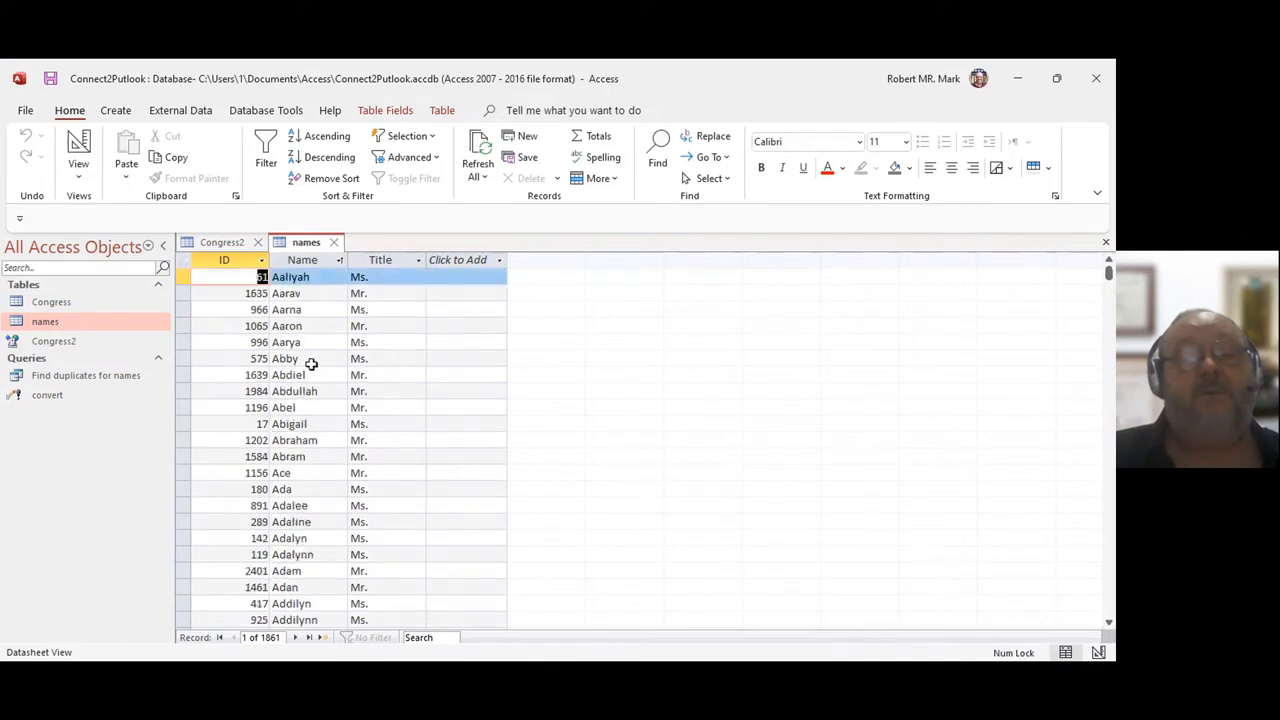
click(222, 261)
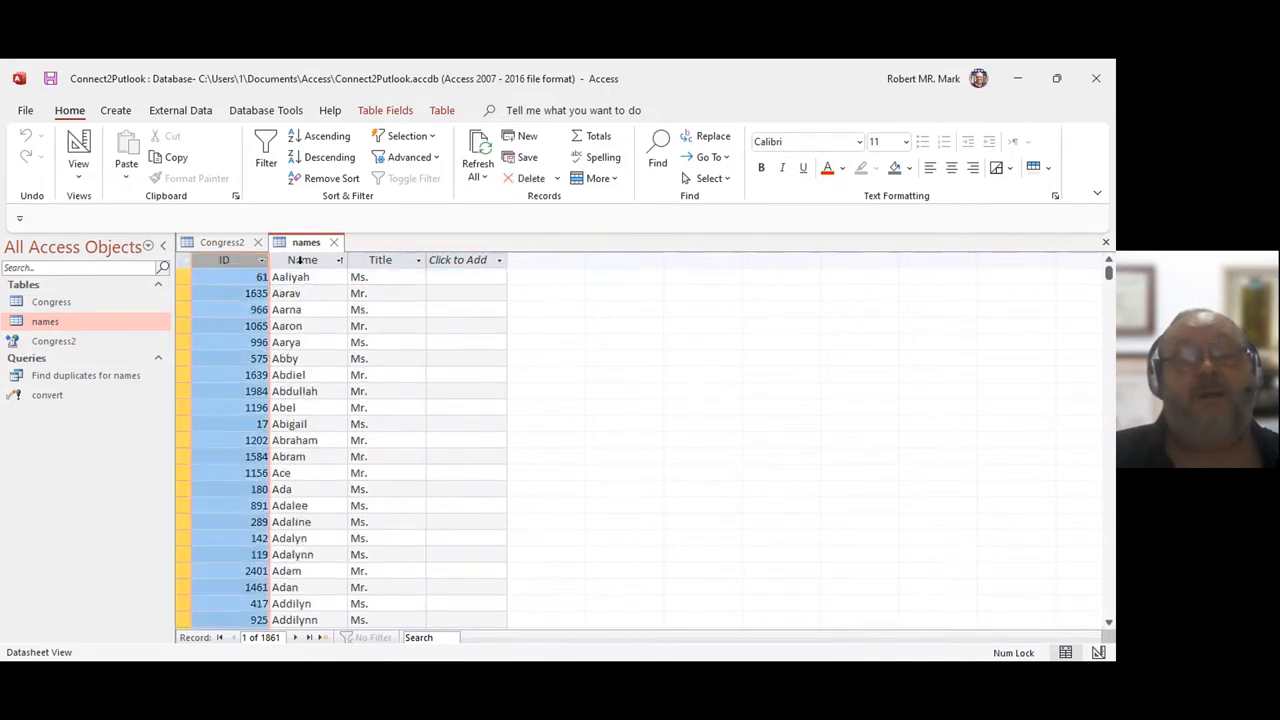
click(299, 258)
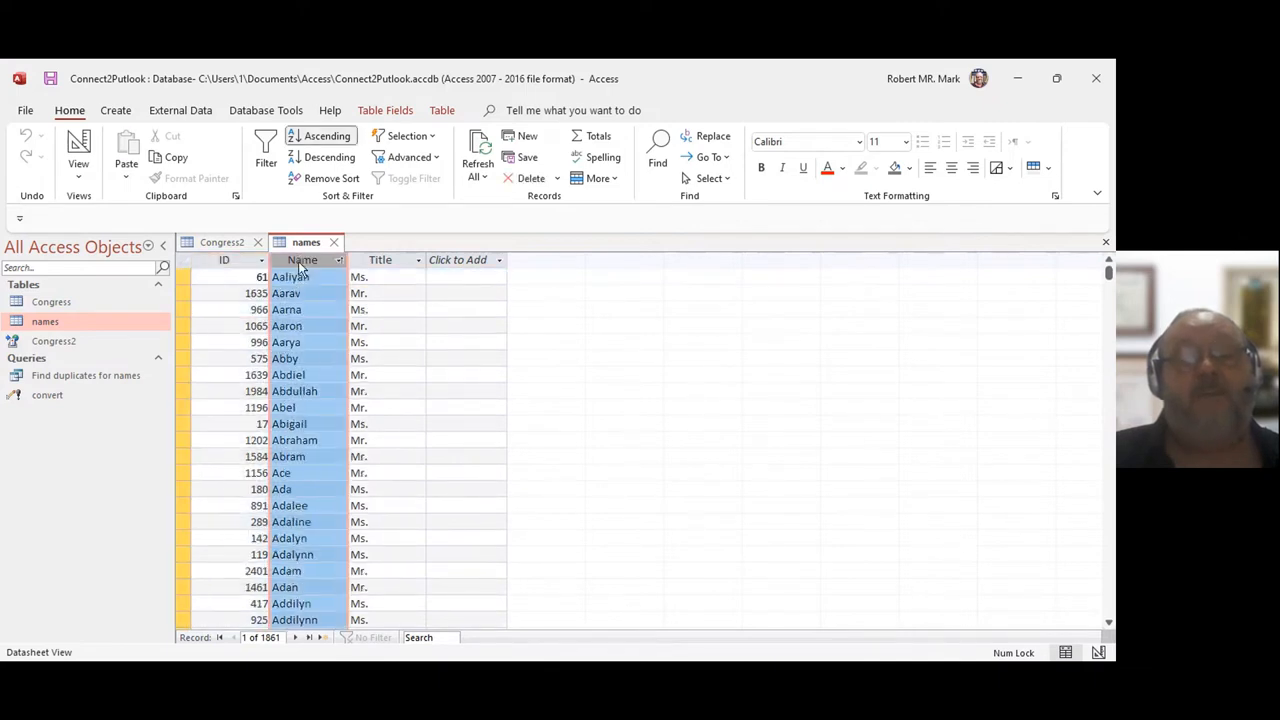
click(382, 257)
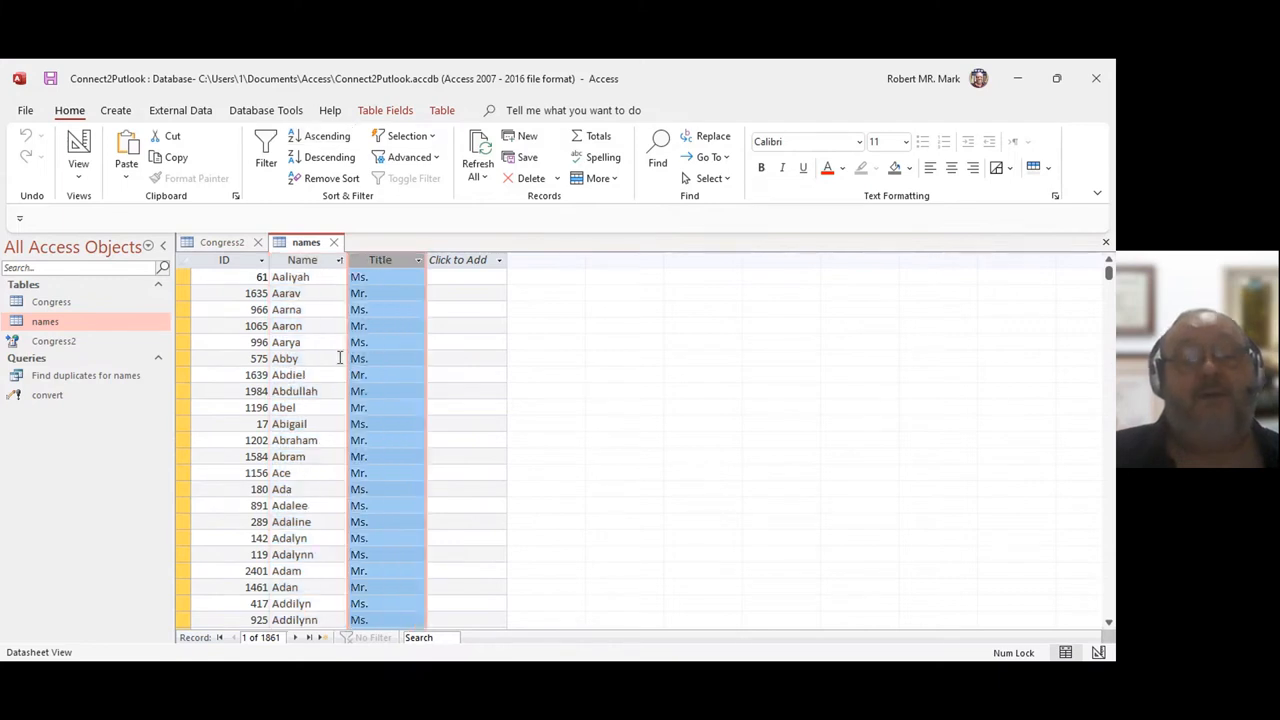
Browse the alphabetical first names in the names table and compare the Mr. and Ms. titles assigned to them.
scroll(319, 358, down, 15)
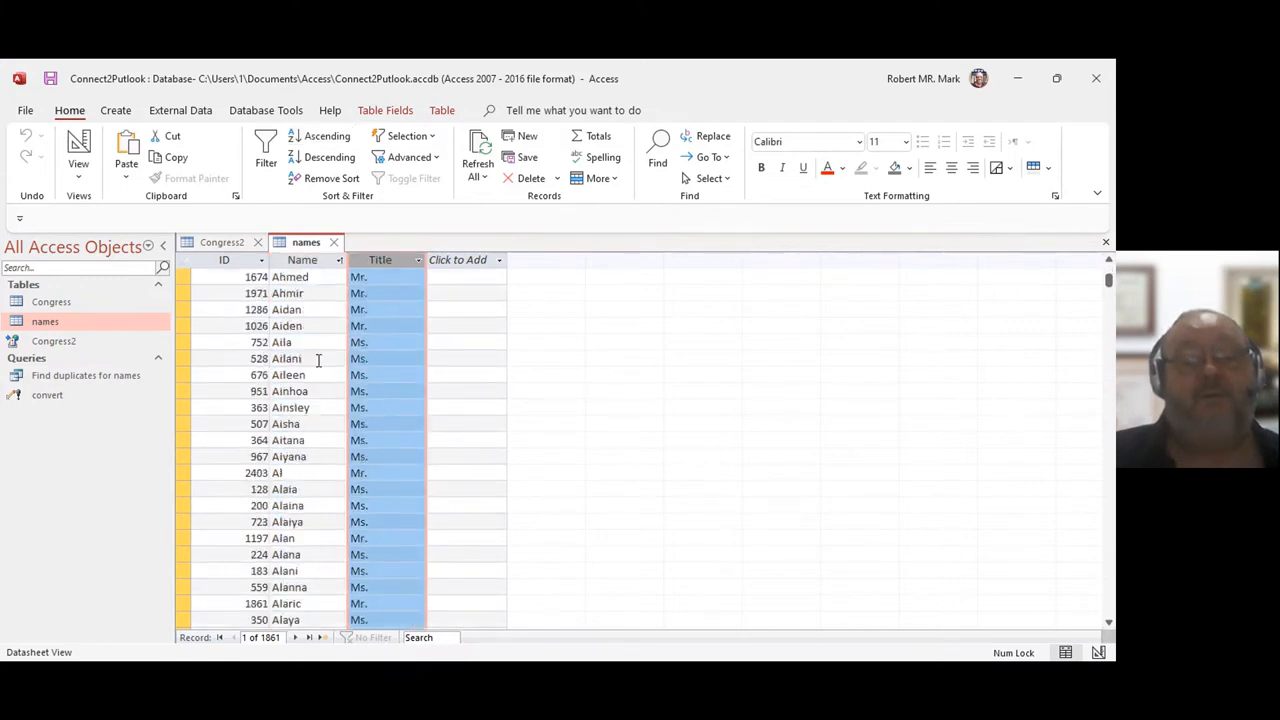
scroll(318, 361, down, 4)
scroll(317, 362, down, 13)
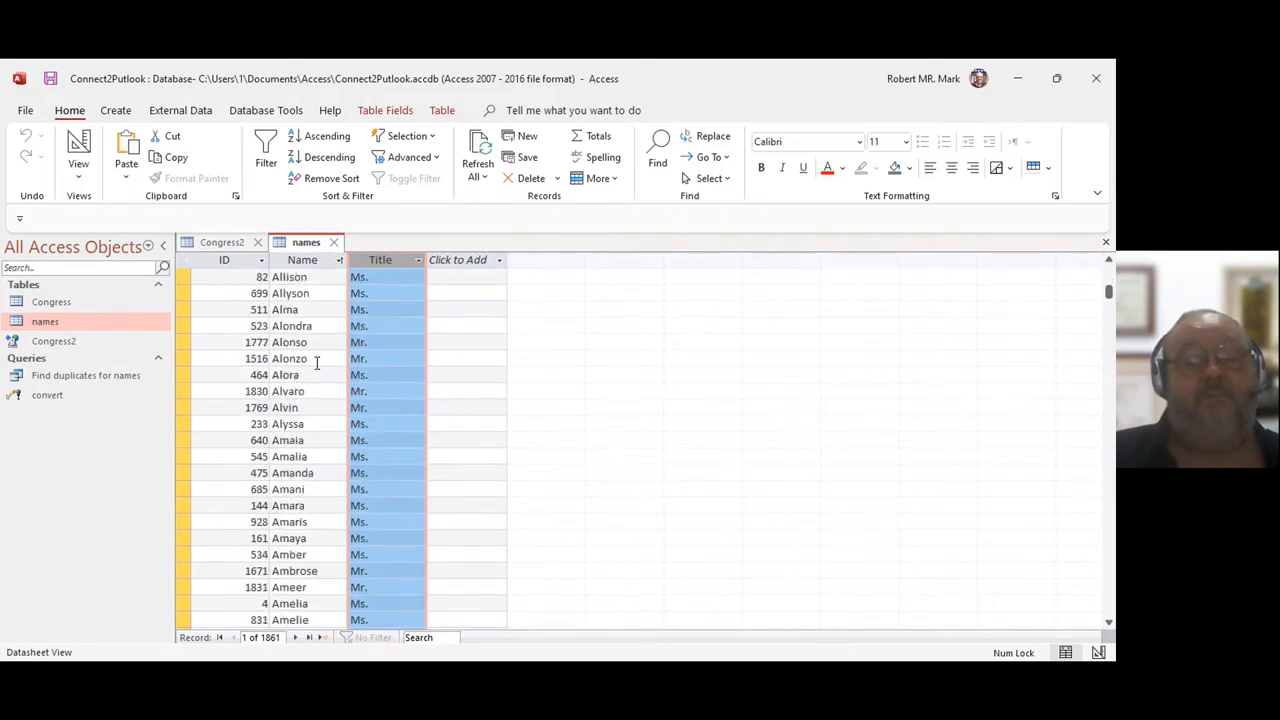
scroll(317, 362, down, 8)
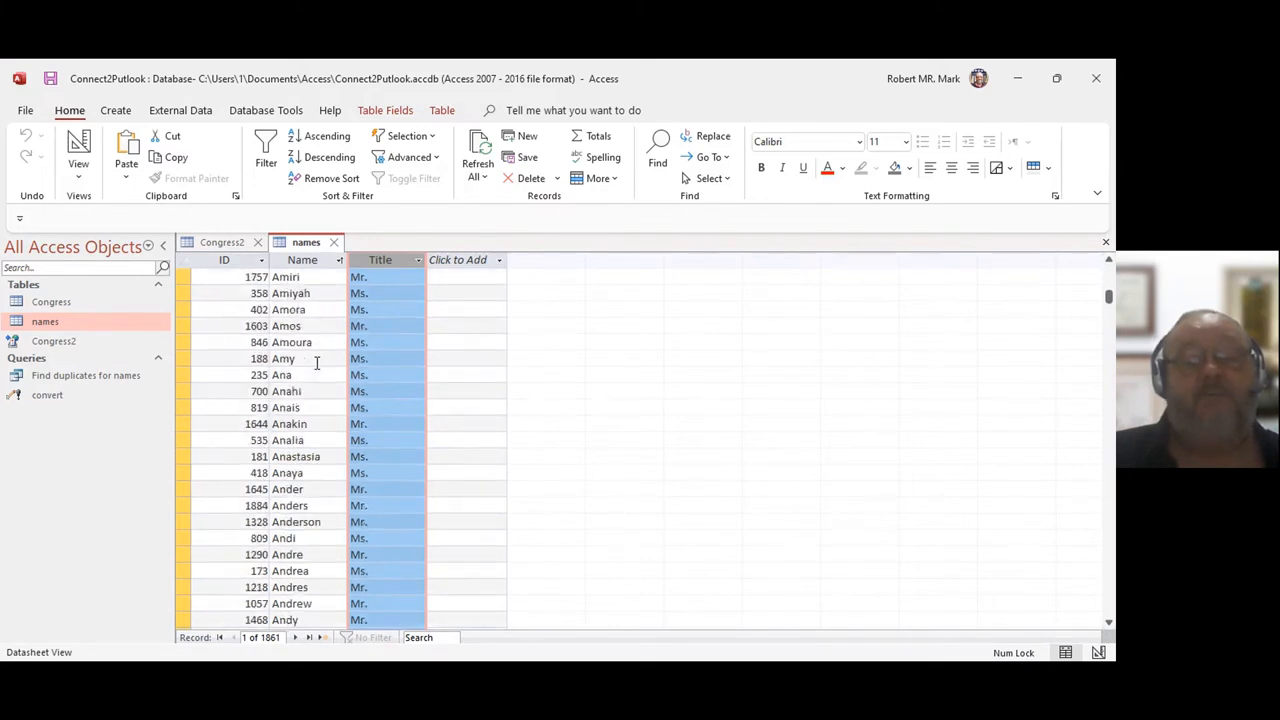
scroll(317, 362, down, 7)
click(388, 371)
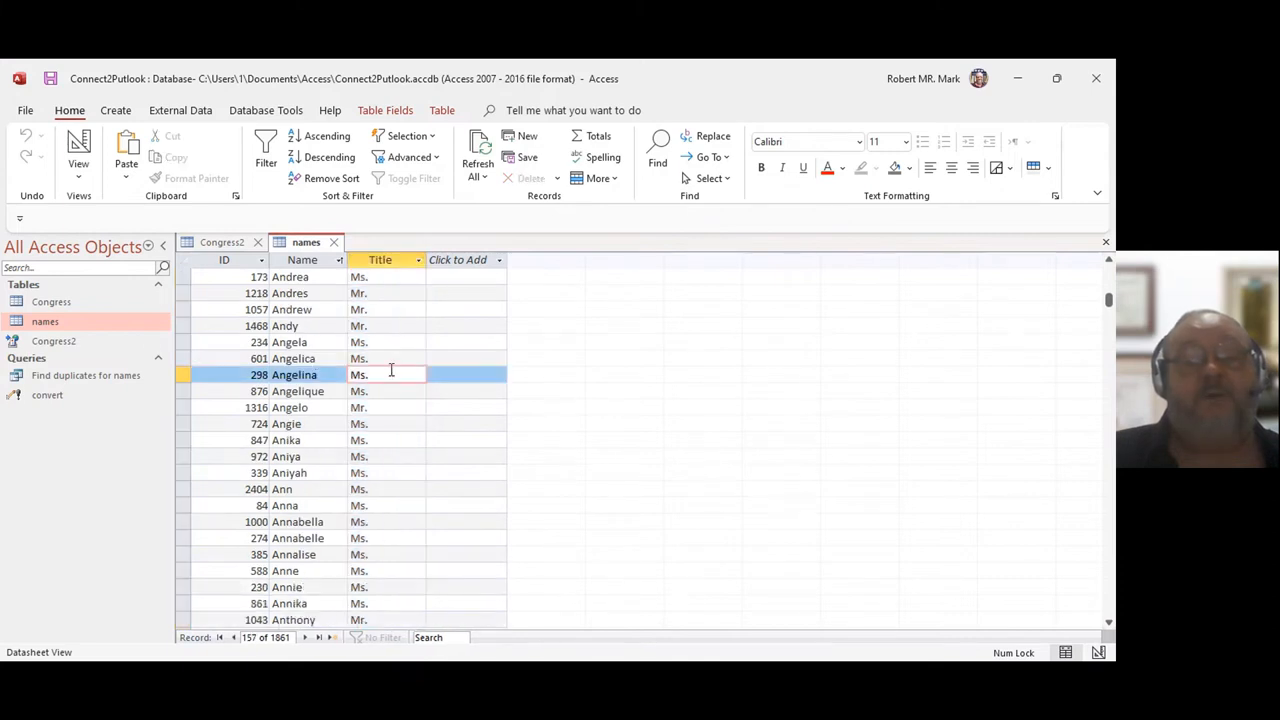
scroll(391, 371, up, 14)
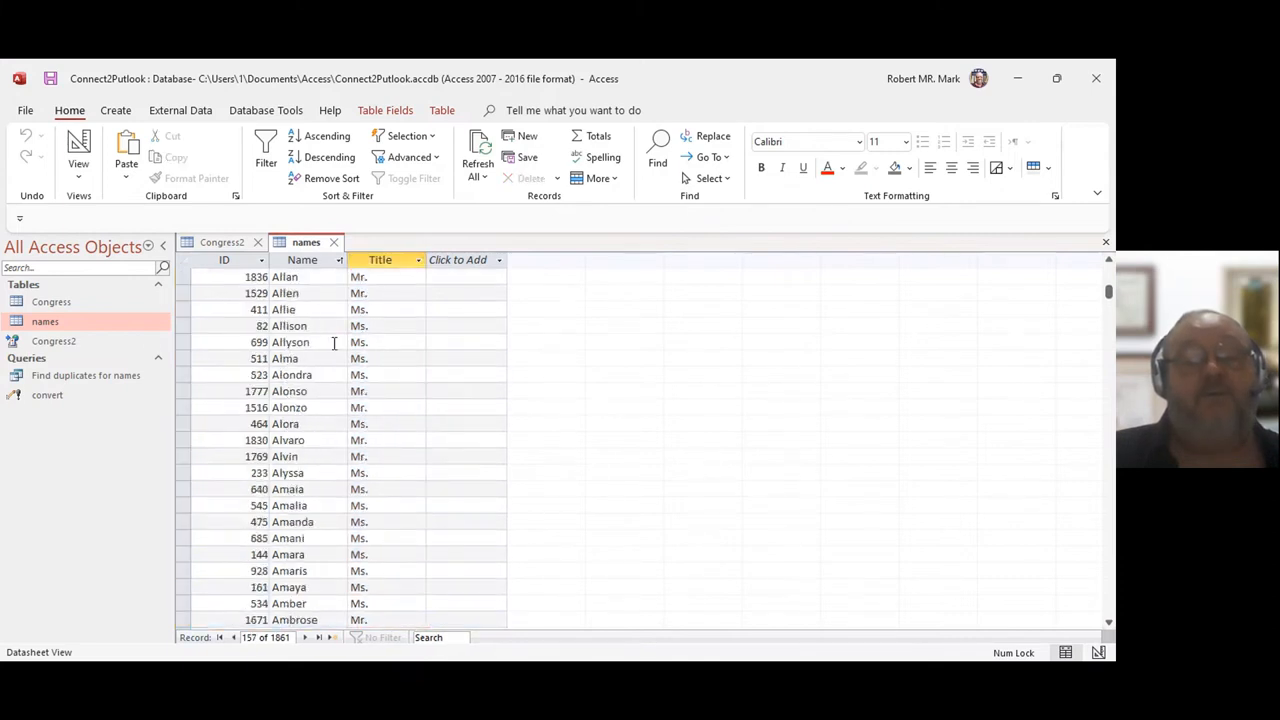
scroll(334, 342, up, 20)
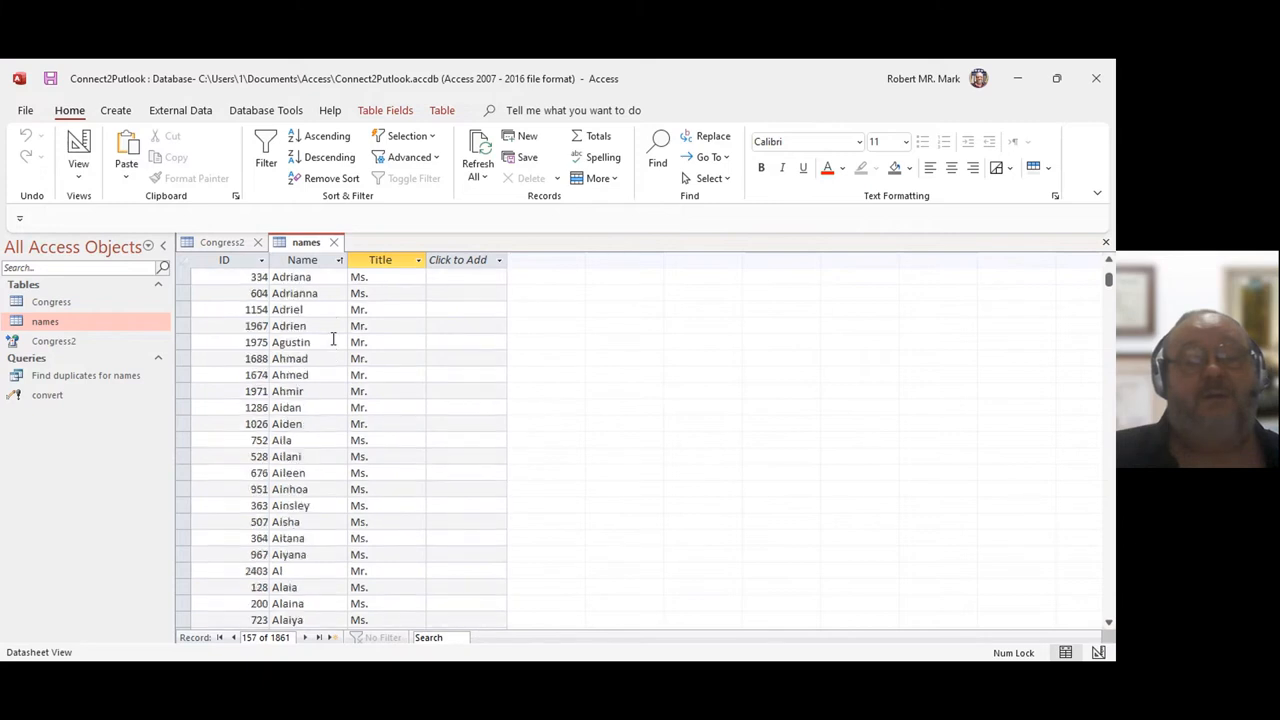
scroll(334, 342, up, 13)
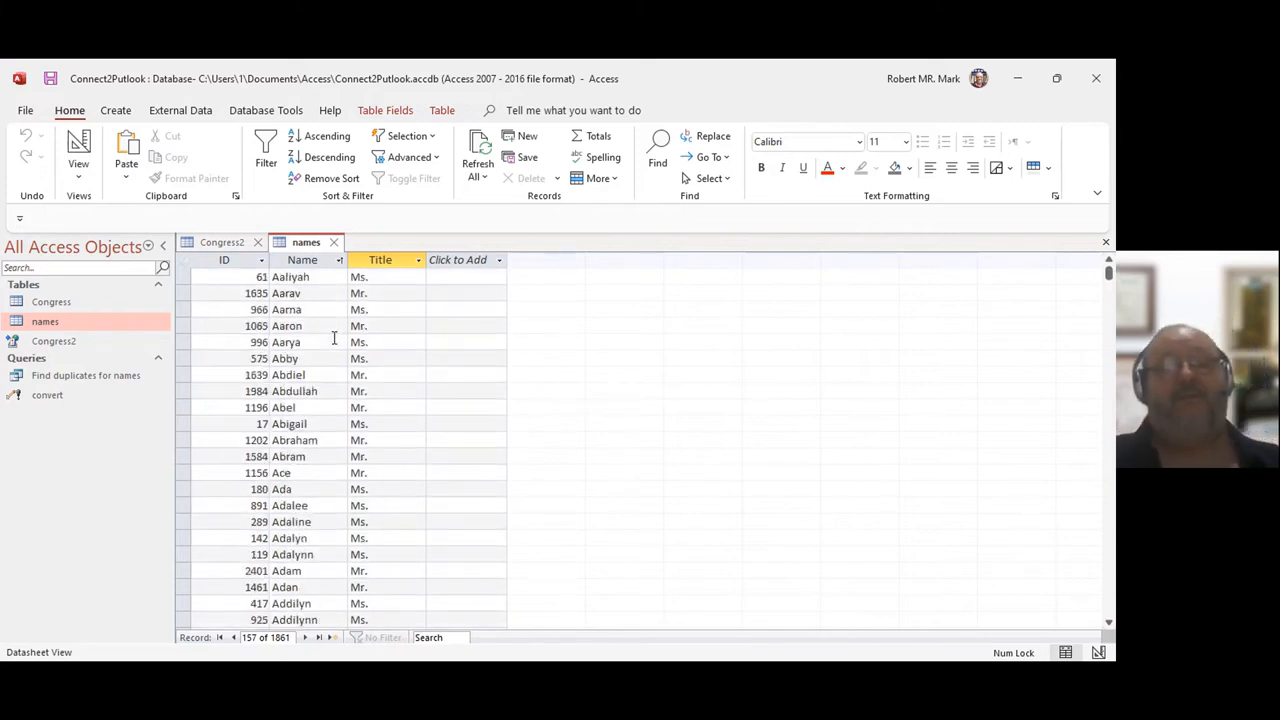
scroll(334, 342, down, 9)
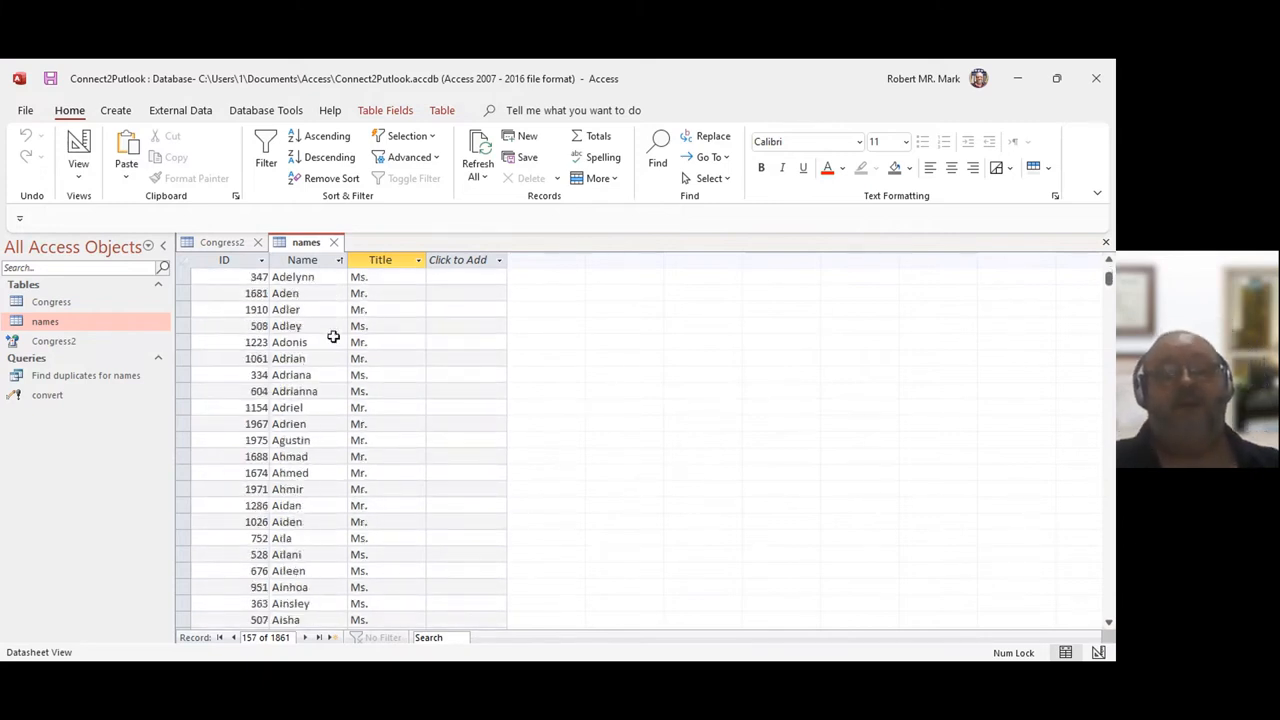
scroll(334, 338, down, 13)
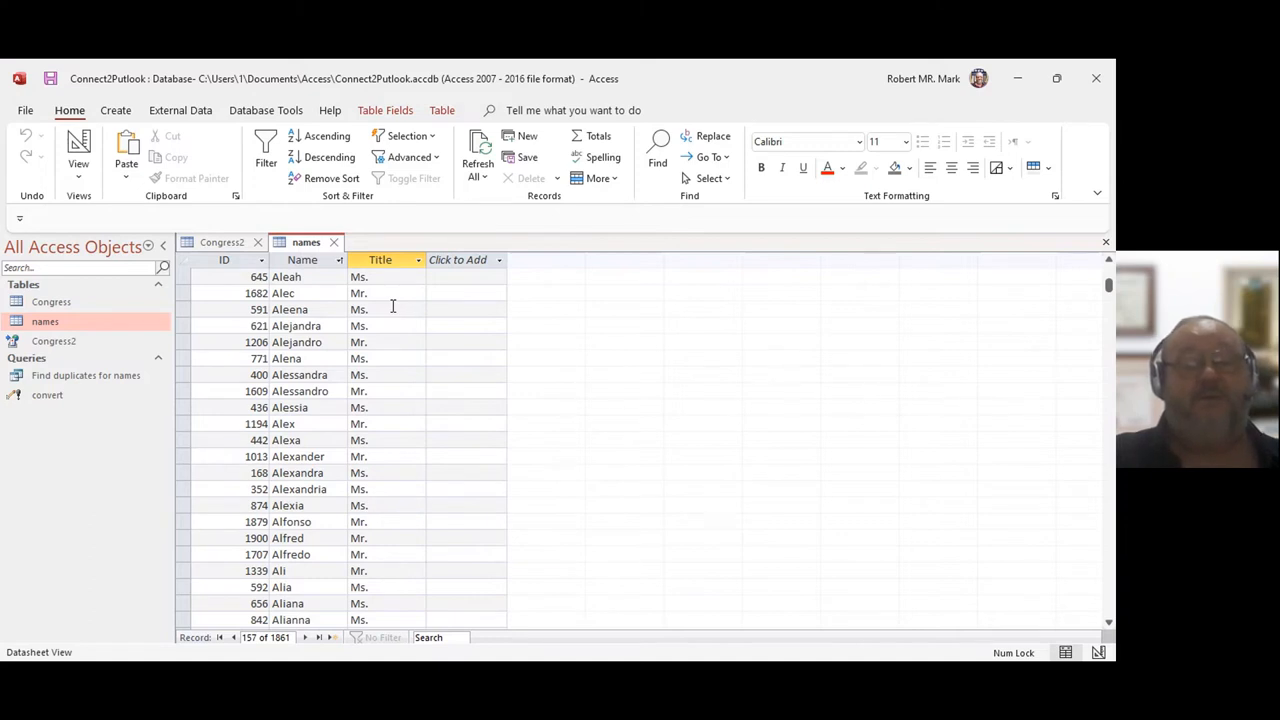
Close the names table and open the convert query in Design View.
click(336, 243)
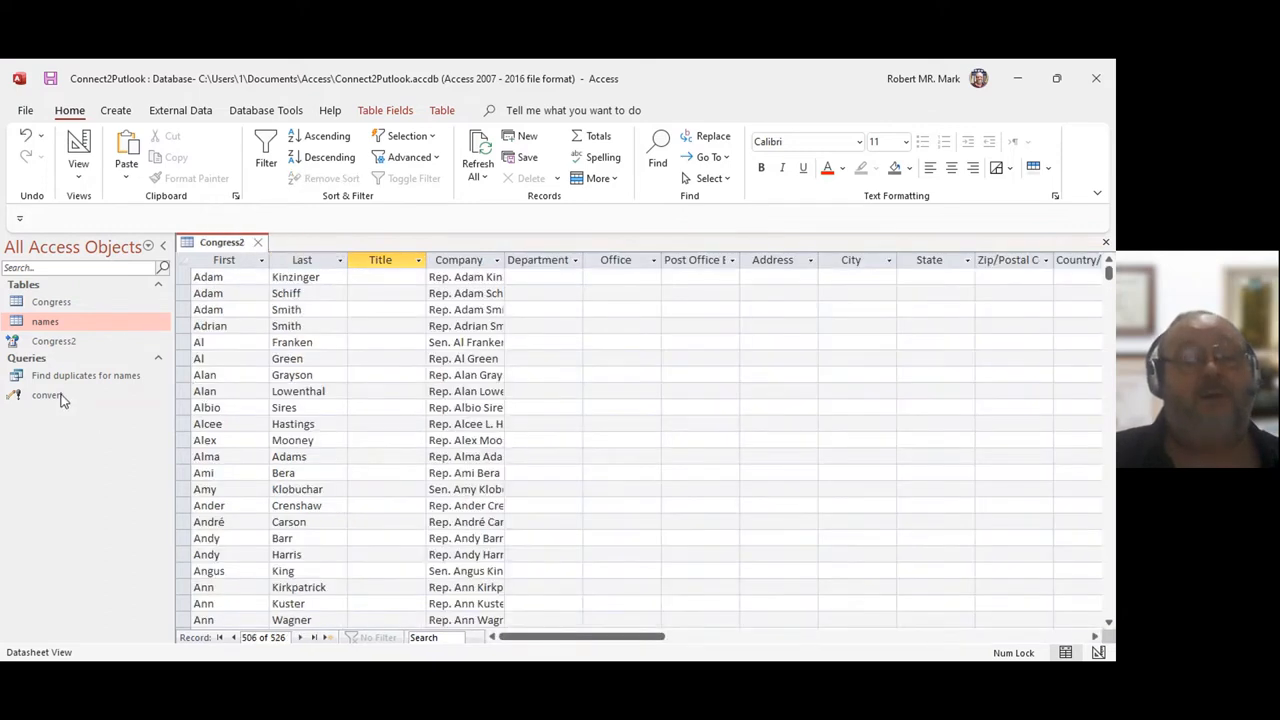
right_click(61, 398)
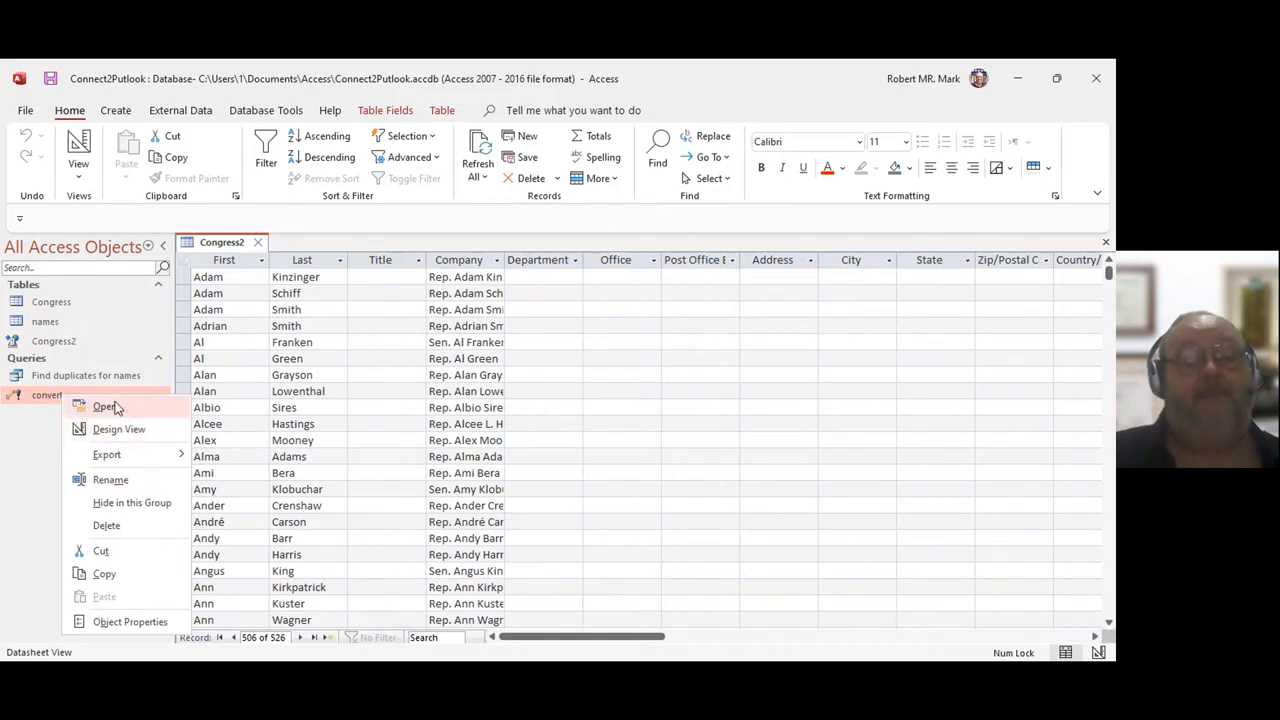
click(117, 429)
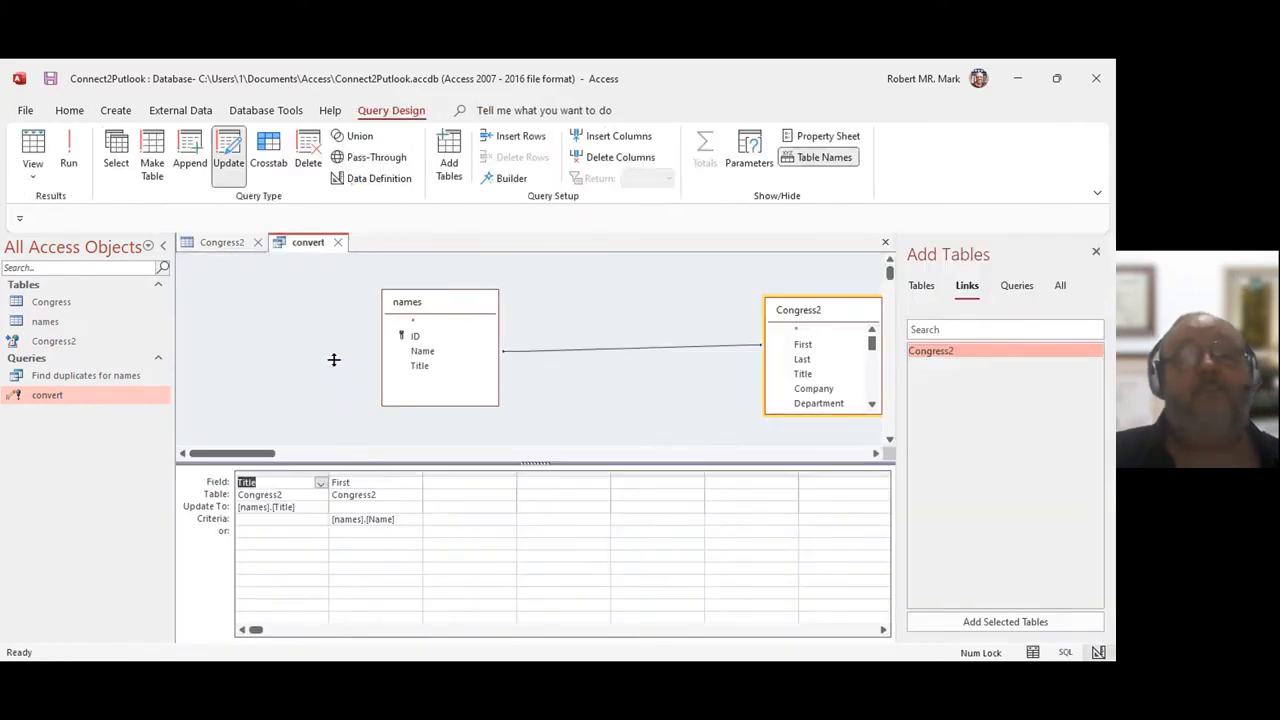
Enlarge the design grid and inspect the Title column's Update To expression in a magnified Zoom box.
drag(340, 462, 369, 366)
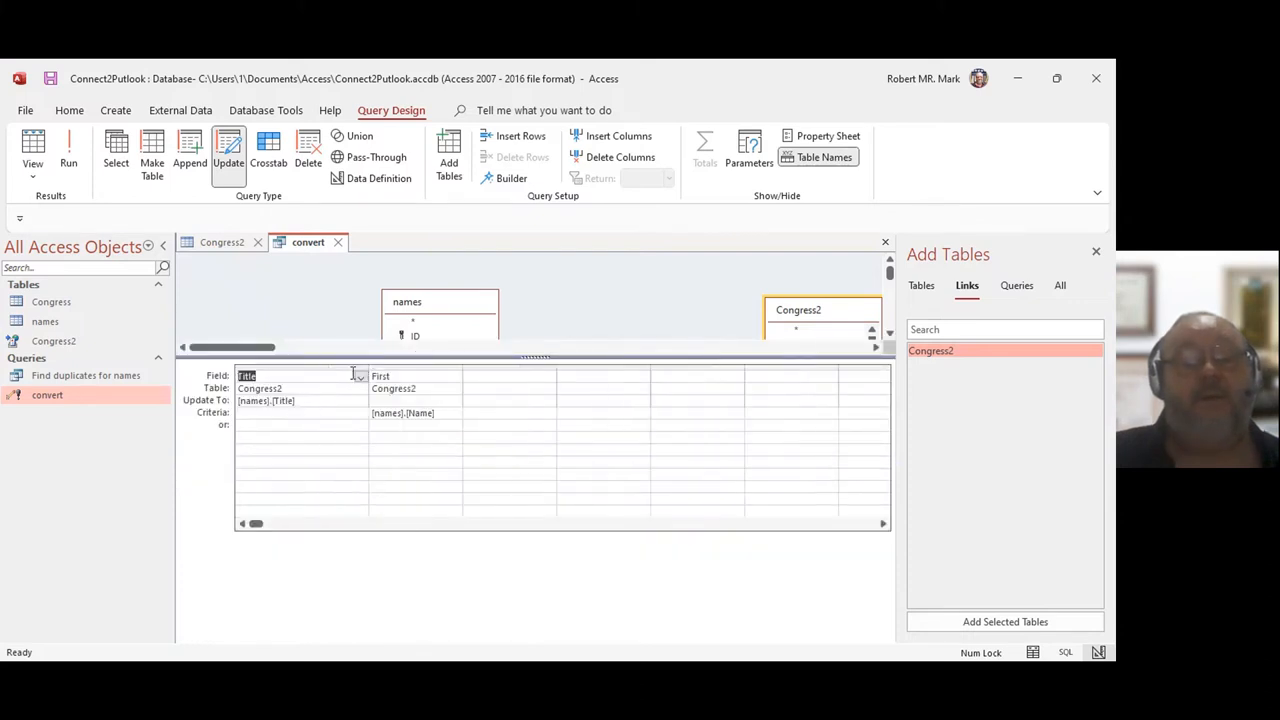
right_click(302, 400)
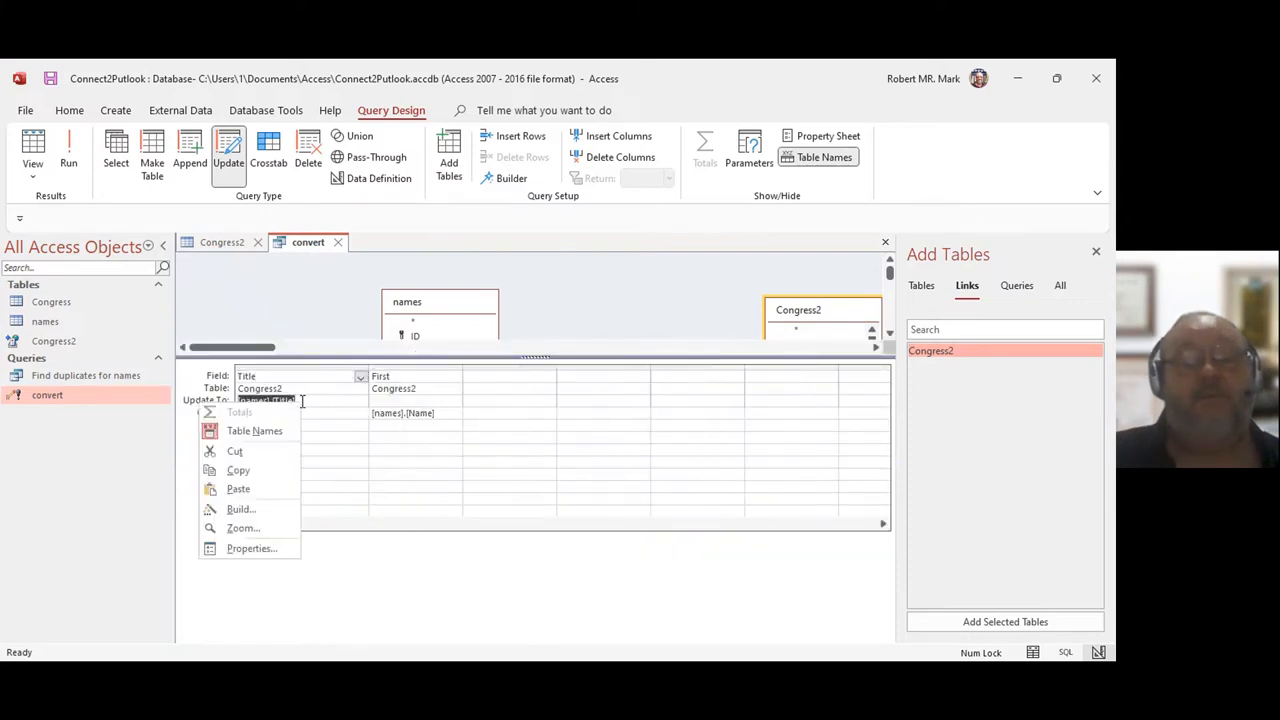
click(255, 530)
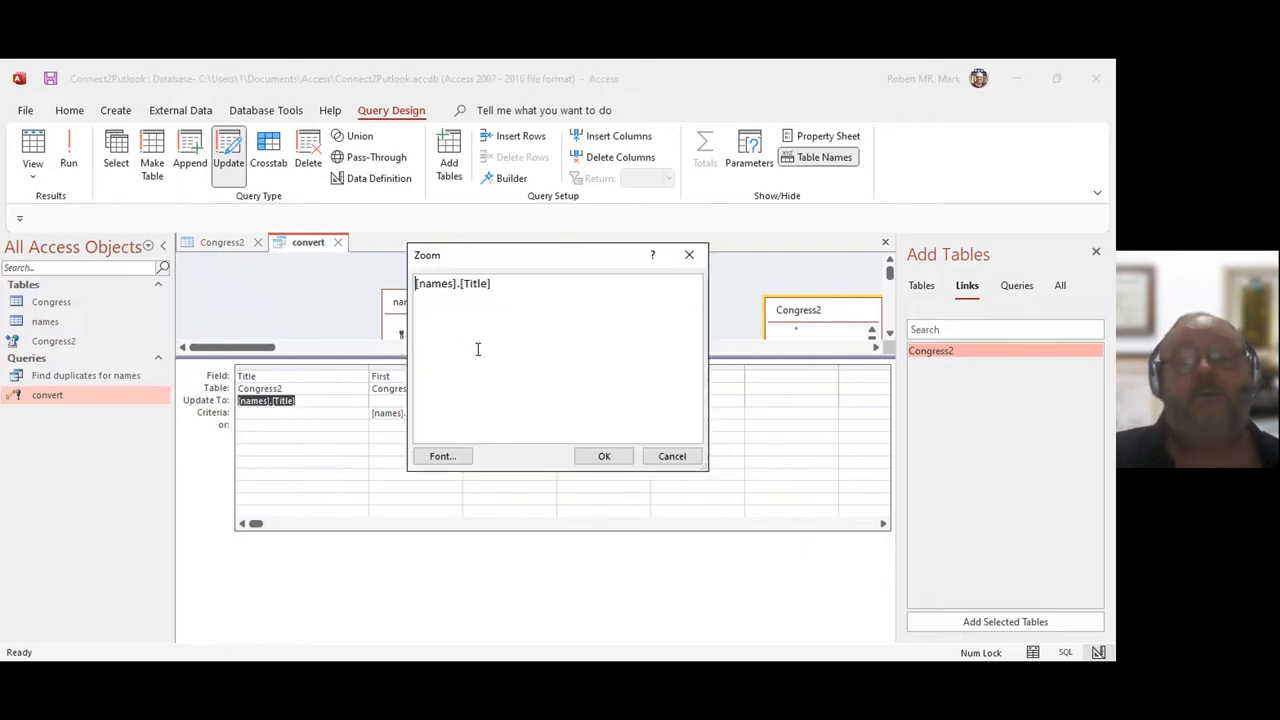
scroll(532, 370, up, 3)
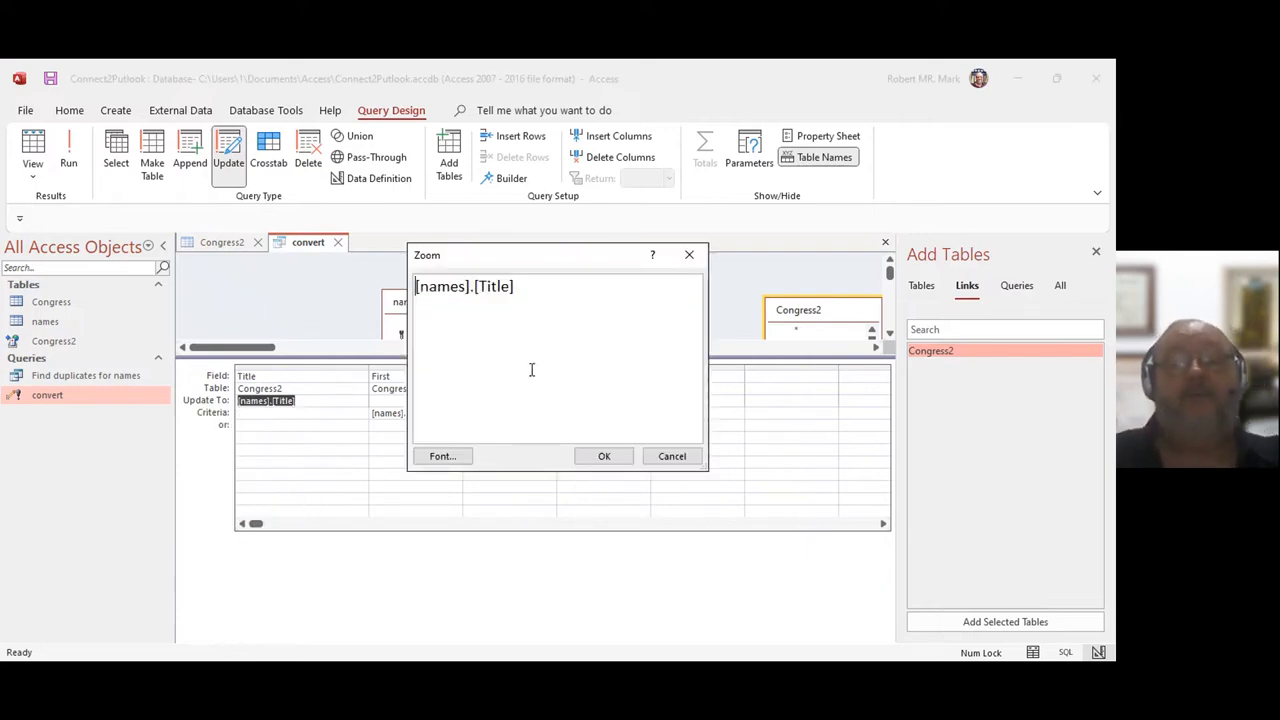
scroll(532, 370, up, 3)
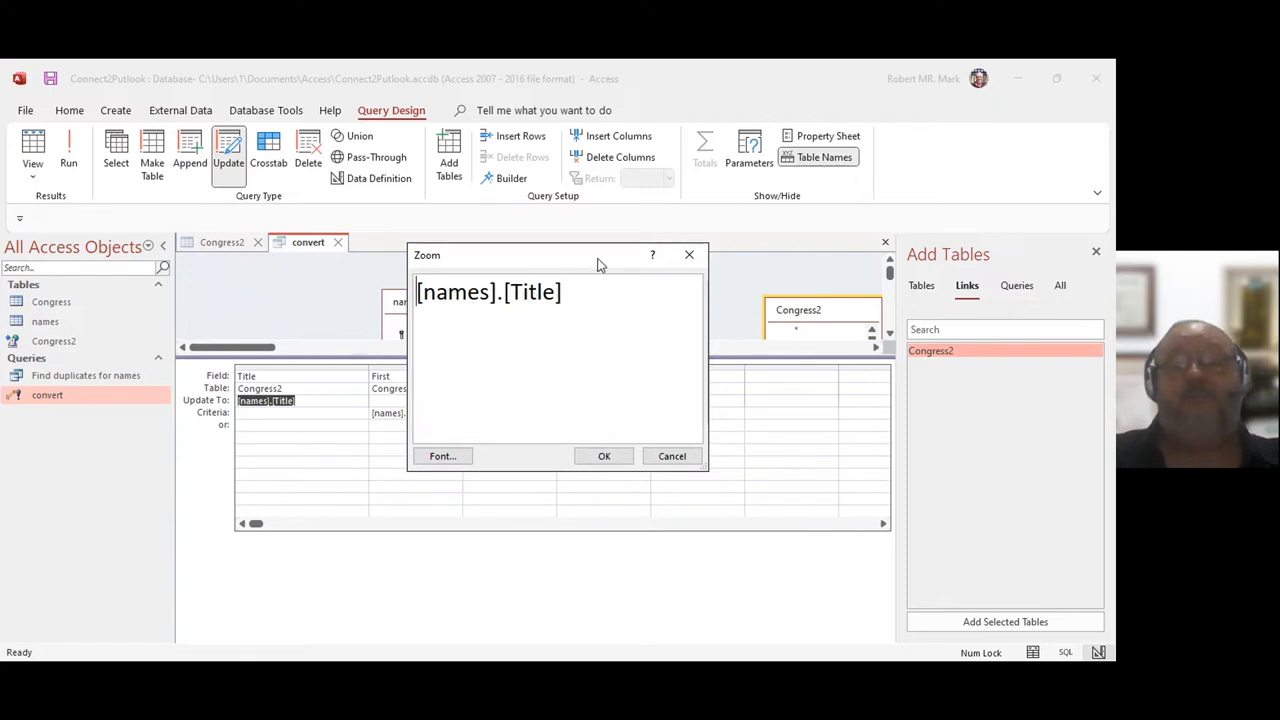
drag(597, 264, 572, 359)
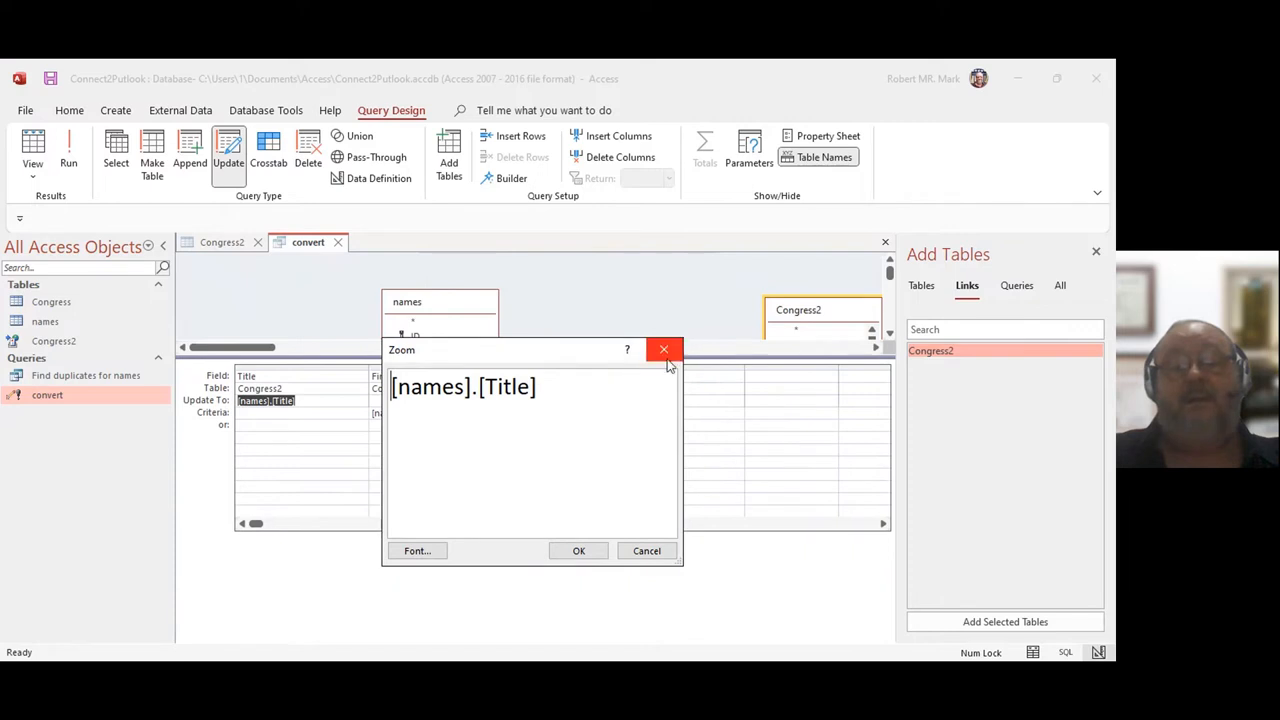
click(579, 553)
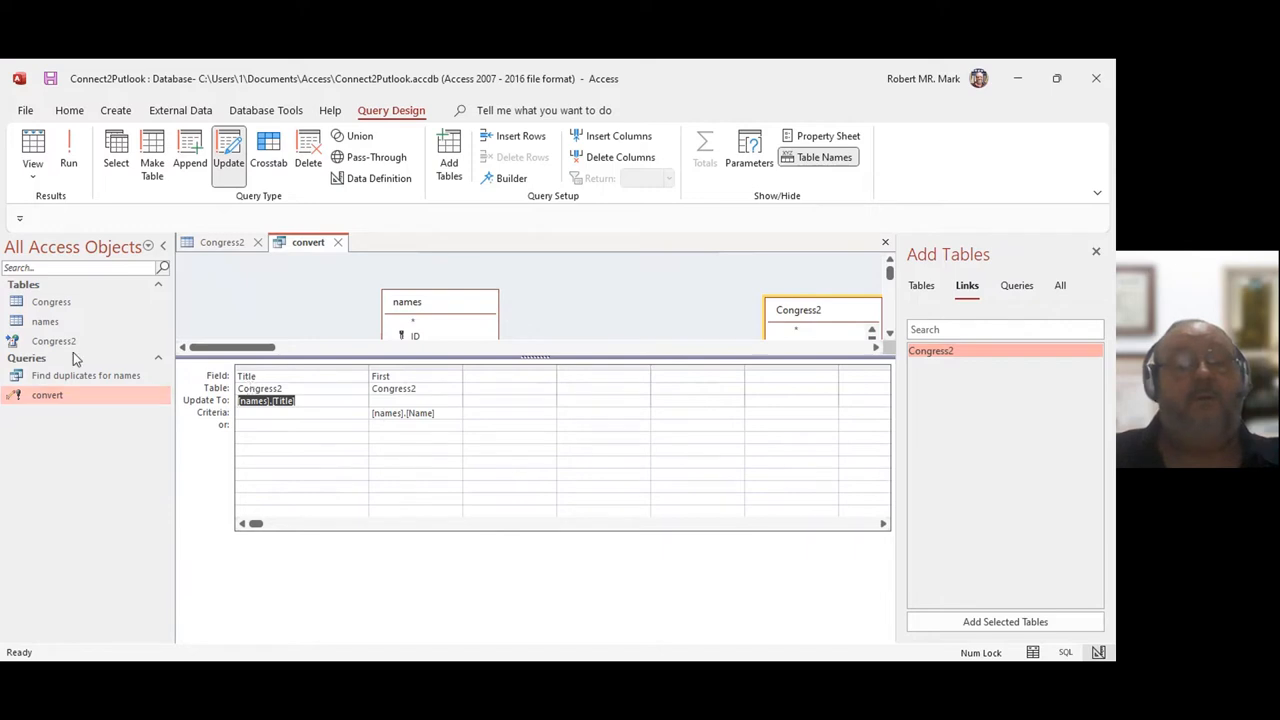
Check which field and source table the first column of the convert query uses.
mouse_move(61, 346)
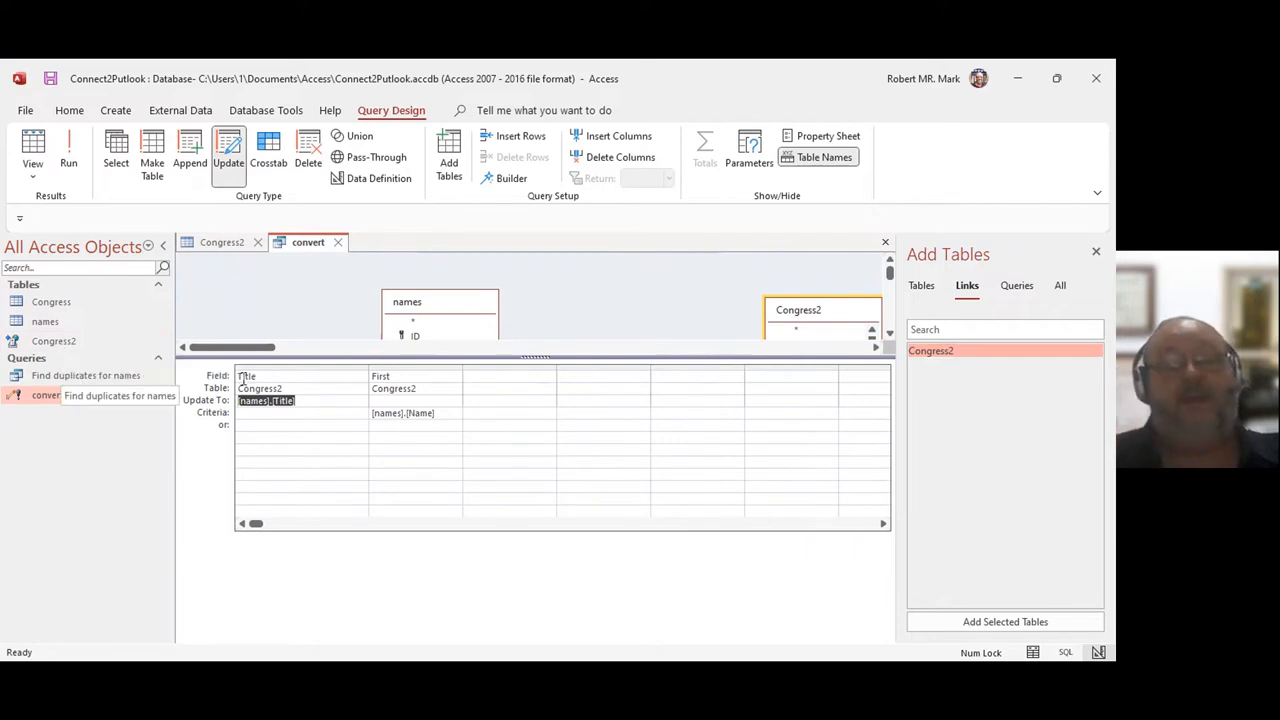
click(295, 389)
click(283, 376)
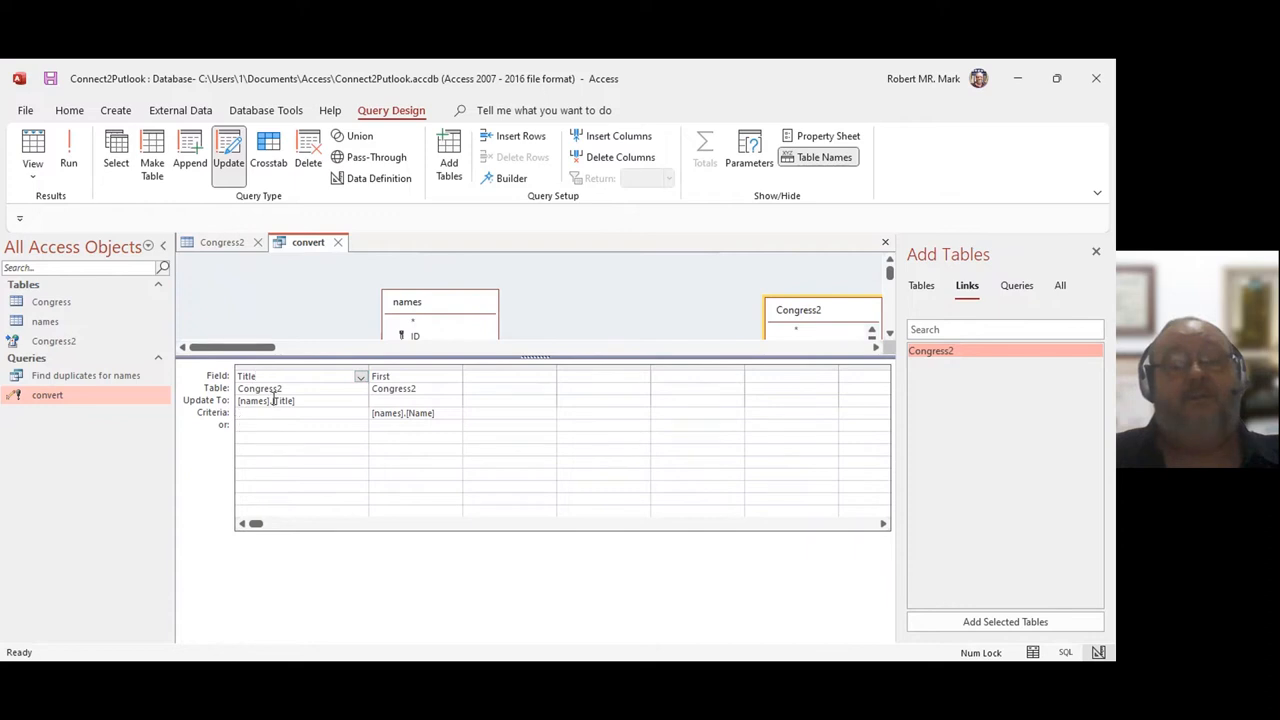
Enlarge the query's table diagram area and place the Congress2 table close beside the names table.
click(486, 347)
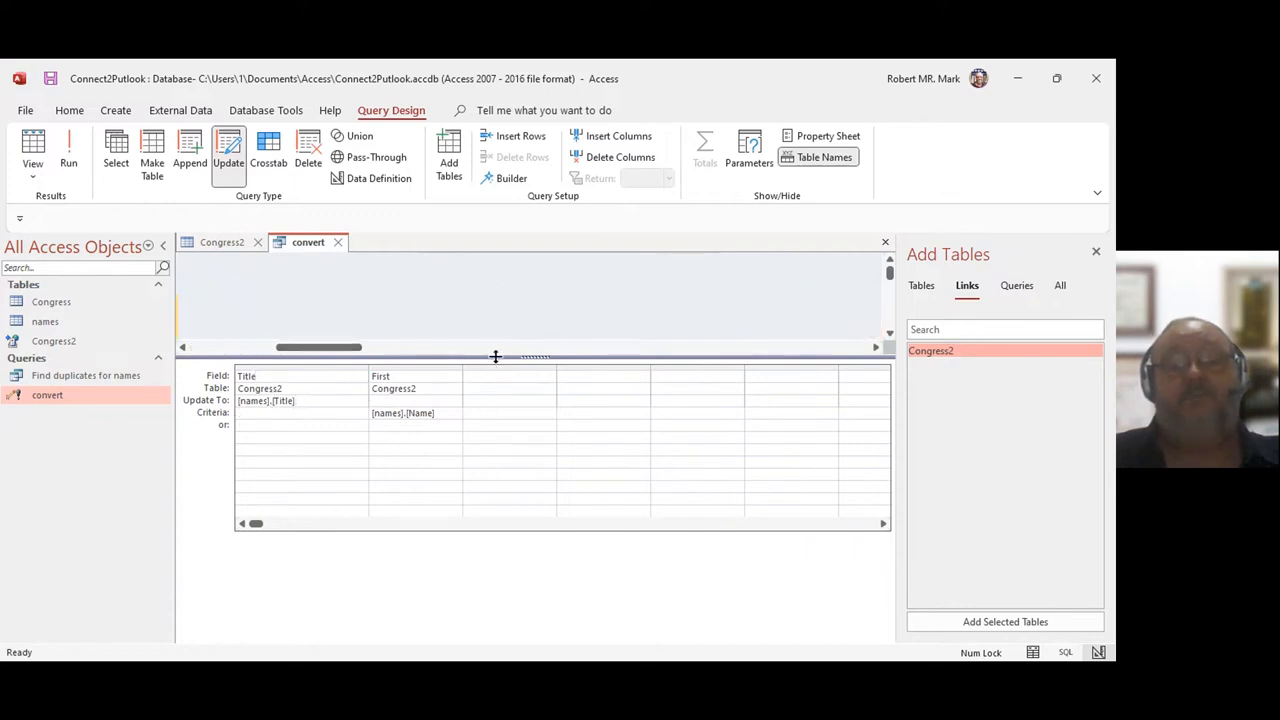
drag(496, 481, 496, 481)
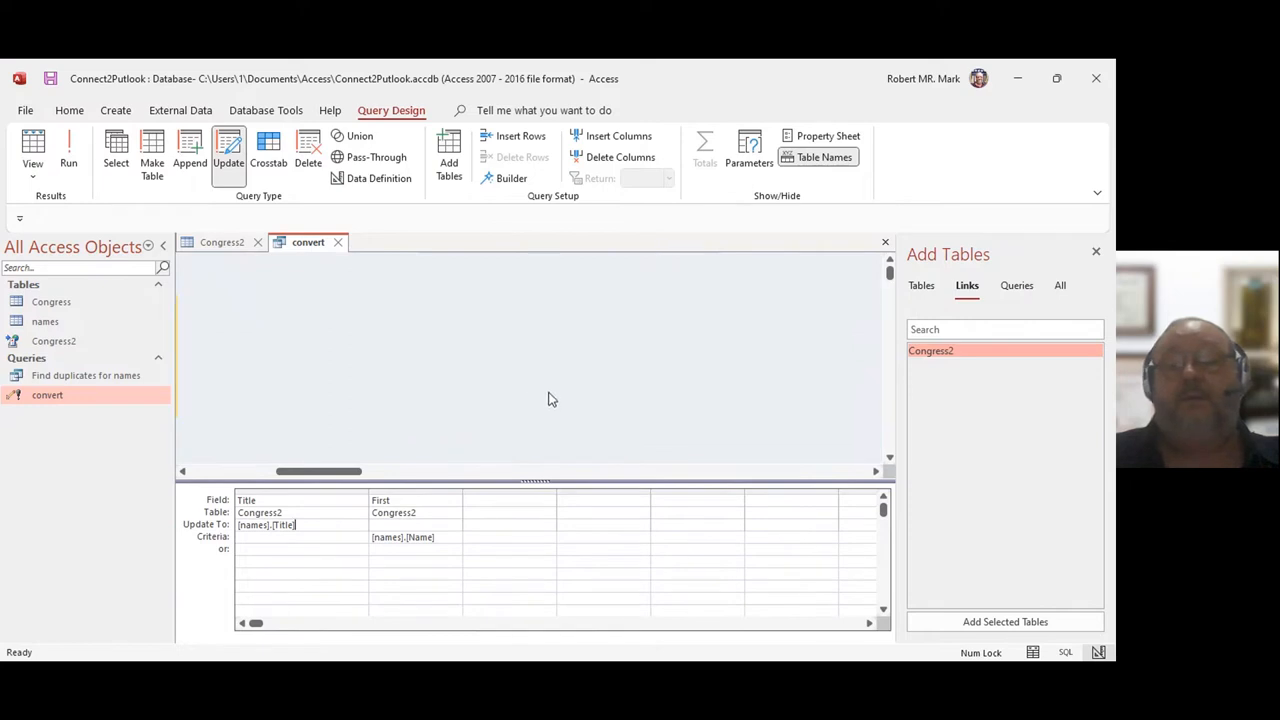
drag(306, 473, 249, 486)
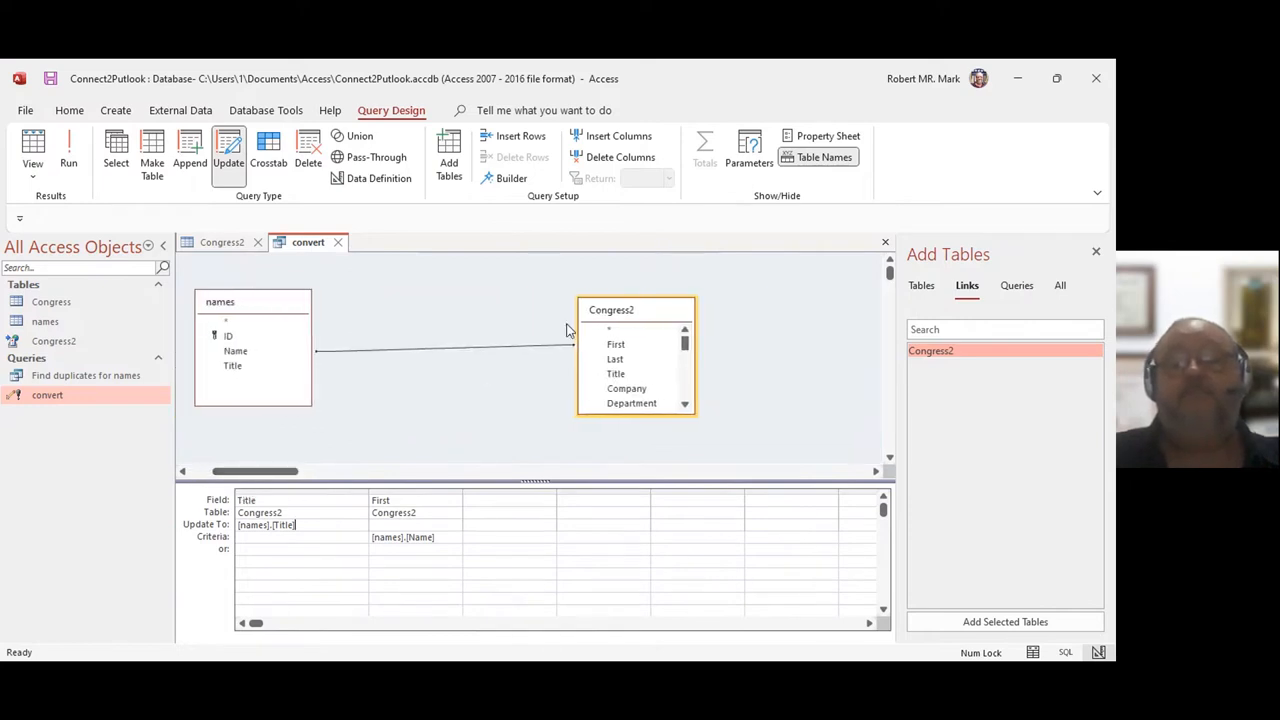
drag(647, 316, 456, 306)
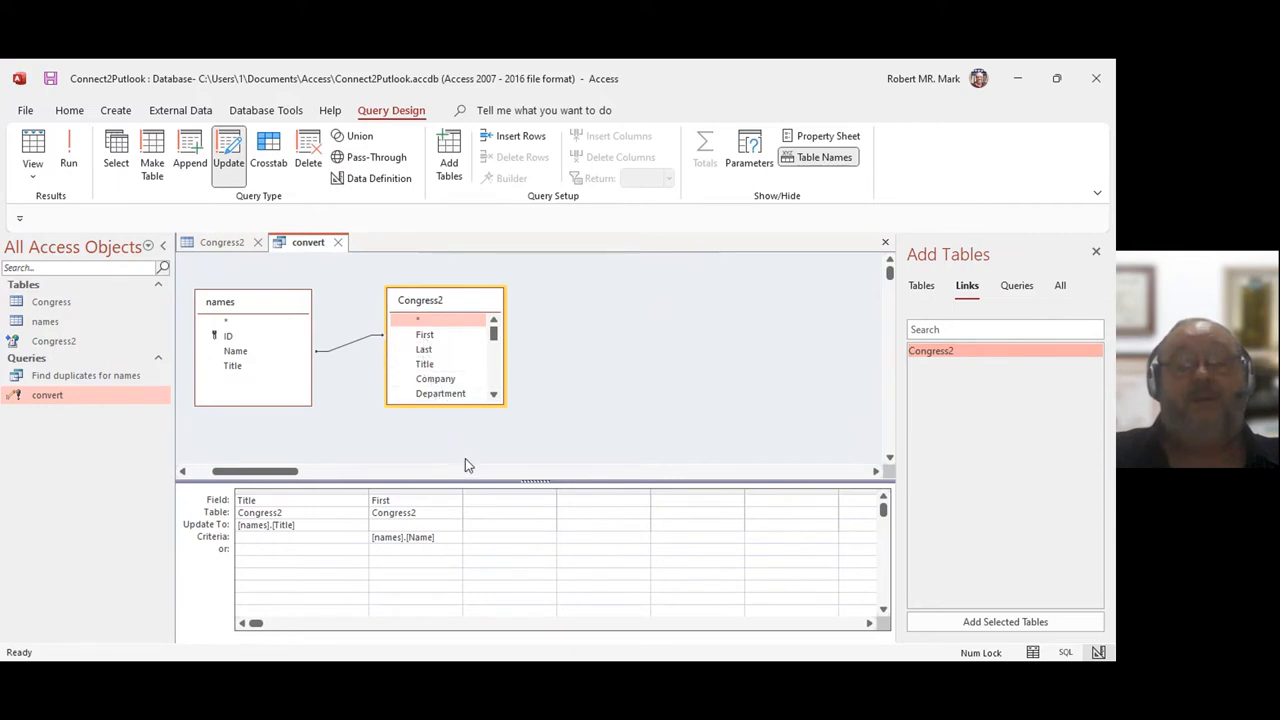
Inspect the criteria expression of the First column in an enlarged Zoom box and close it without changes.
right_click(423, 540)
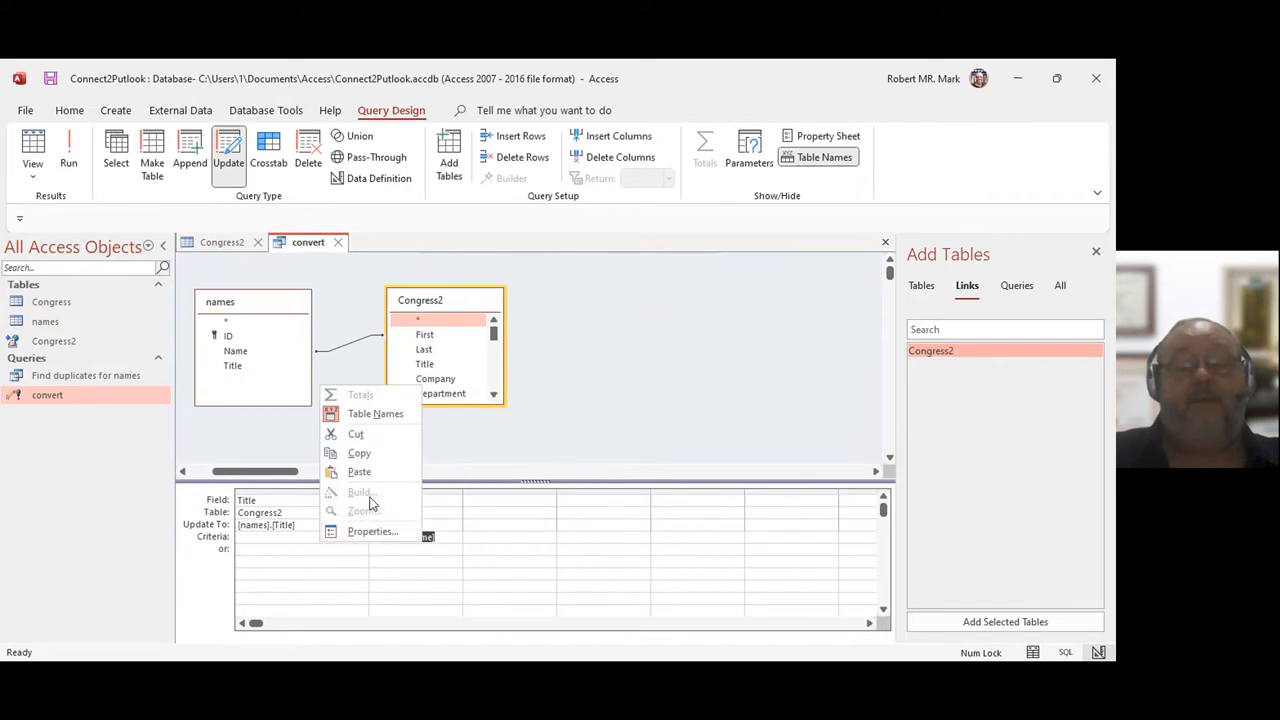
click(456, 502)
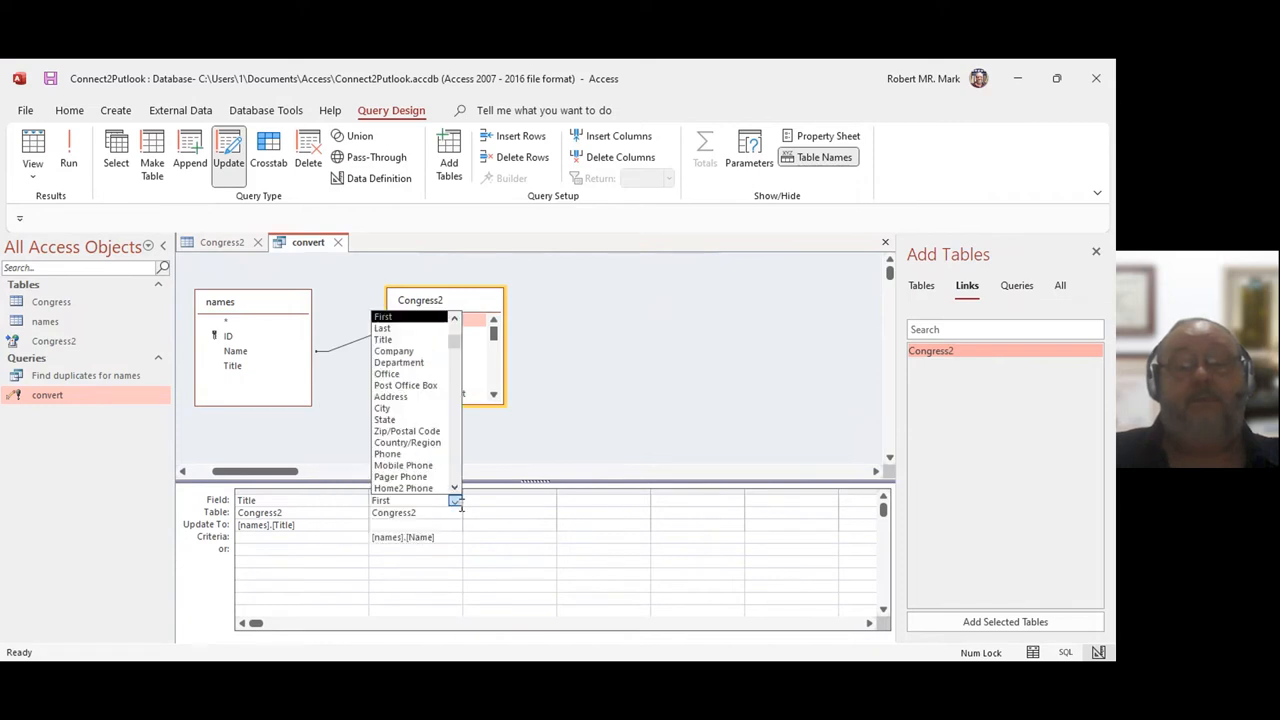
click(429, 537)
right_click(441, 538)
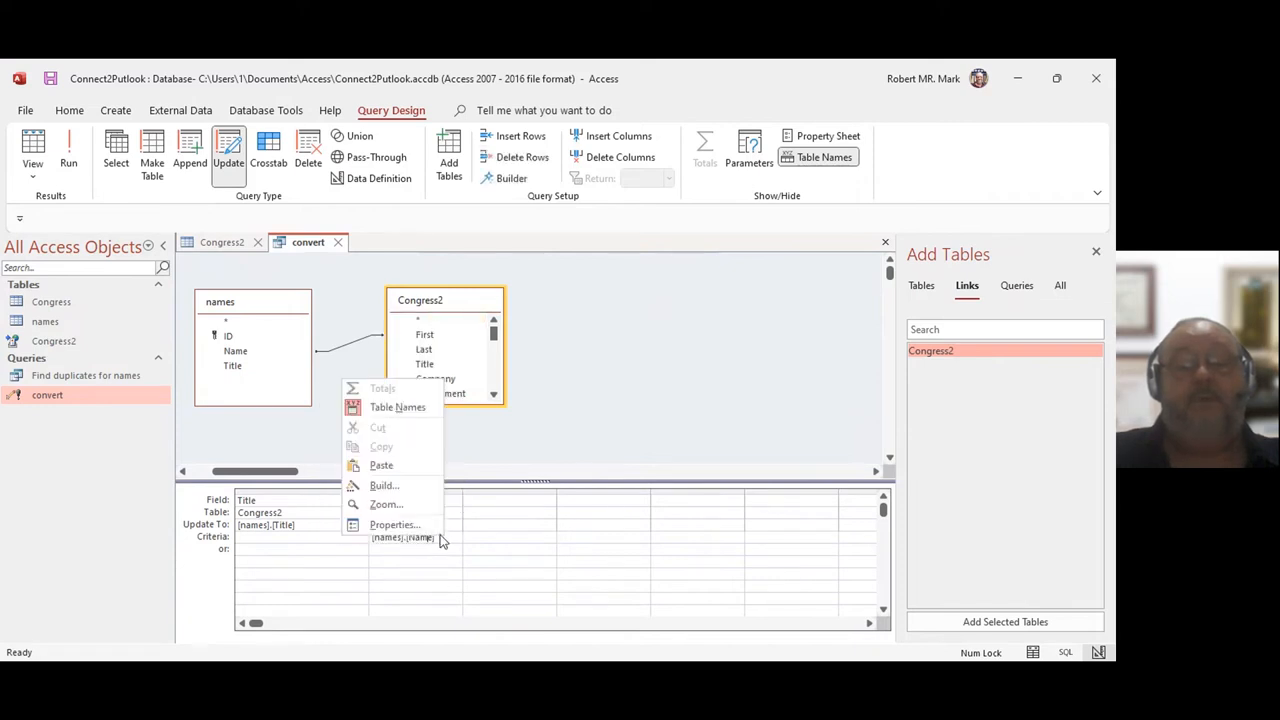
click(407, 504)
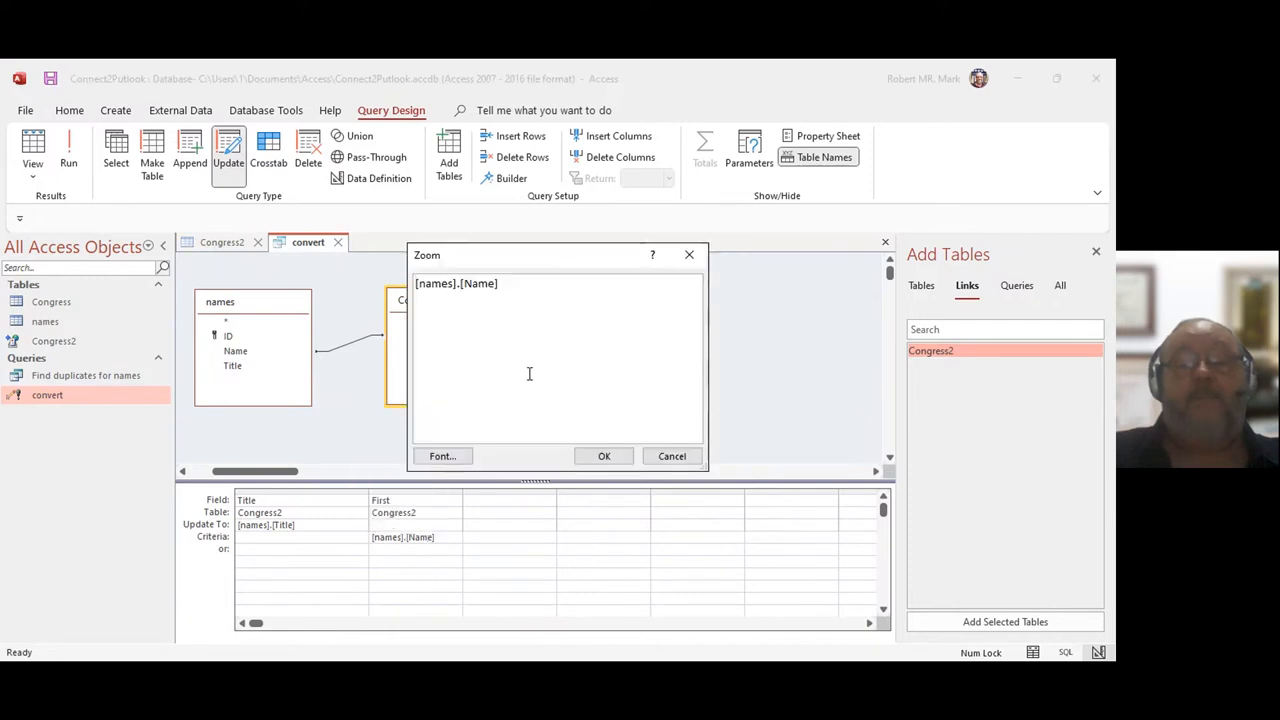
scroll(530, 372, up, 4)
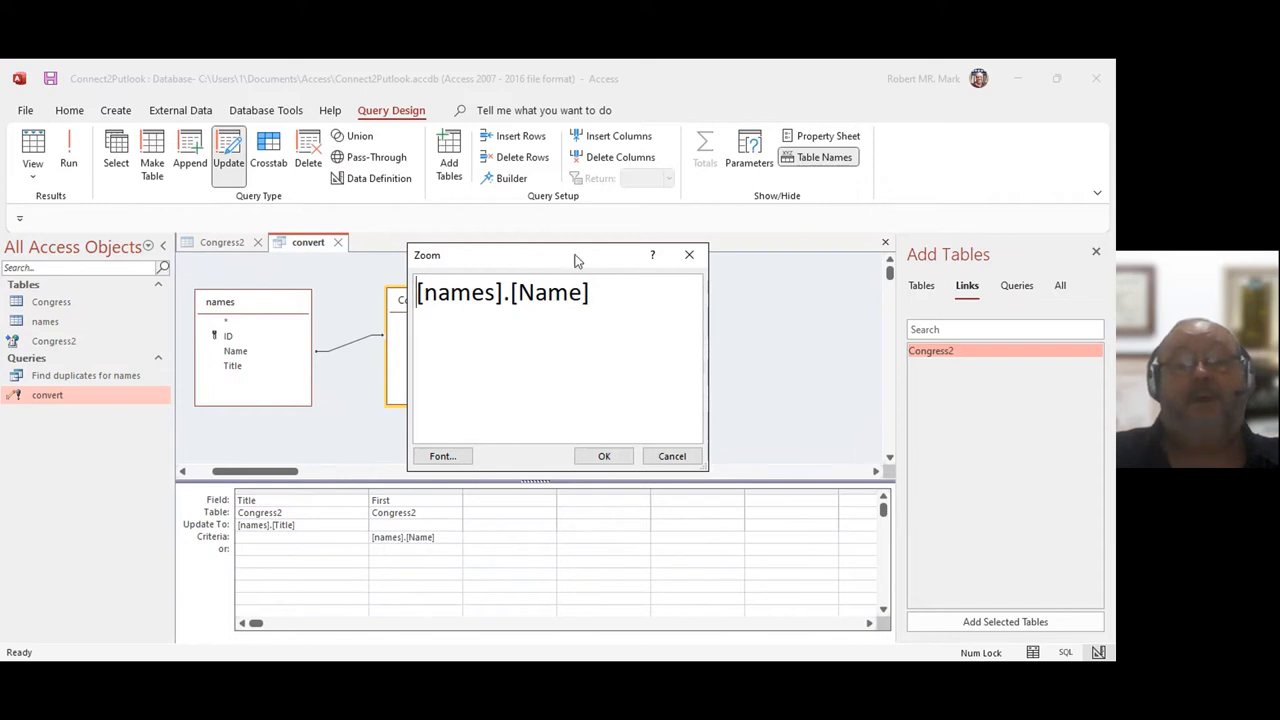
drag(576, 260, 613, 419)
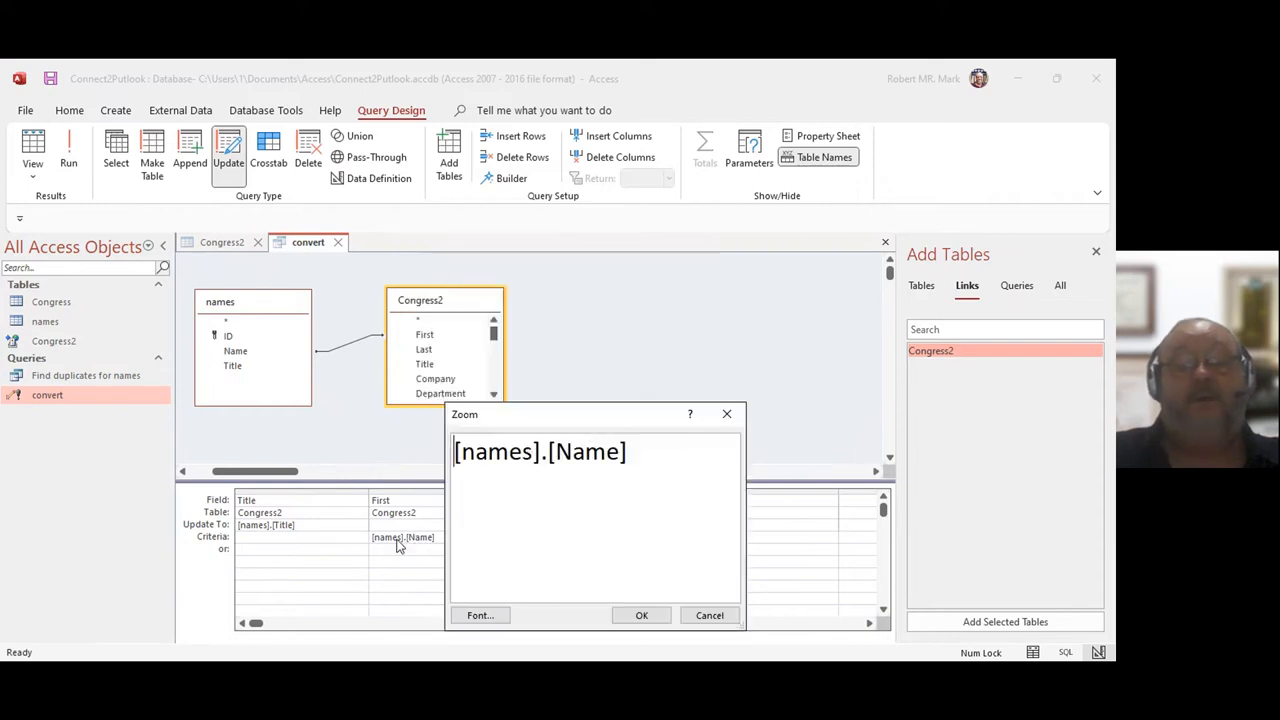
click(712, 617)
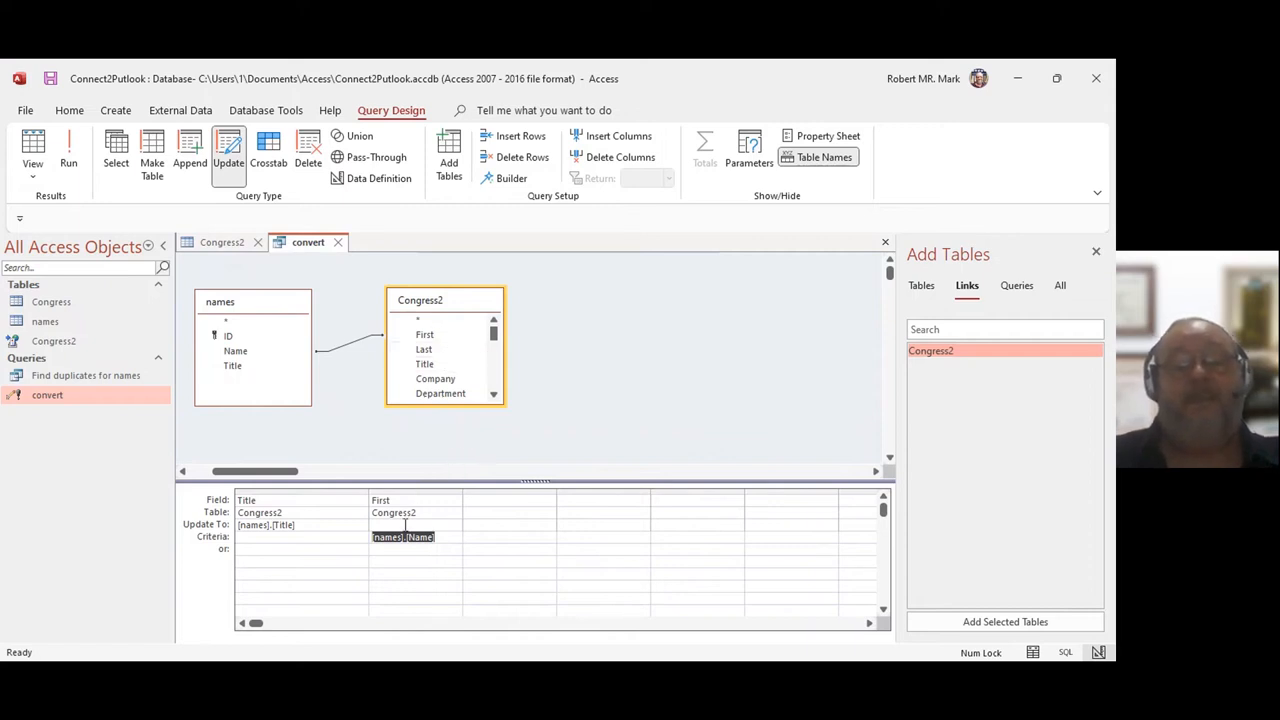
Look through the Title column of the linked Congress2 table before running the update.
click(210, 243)
scroll(376, 385, down, 9)
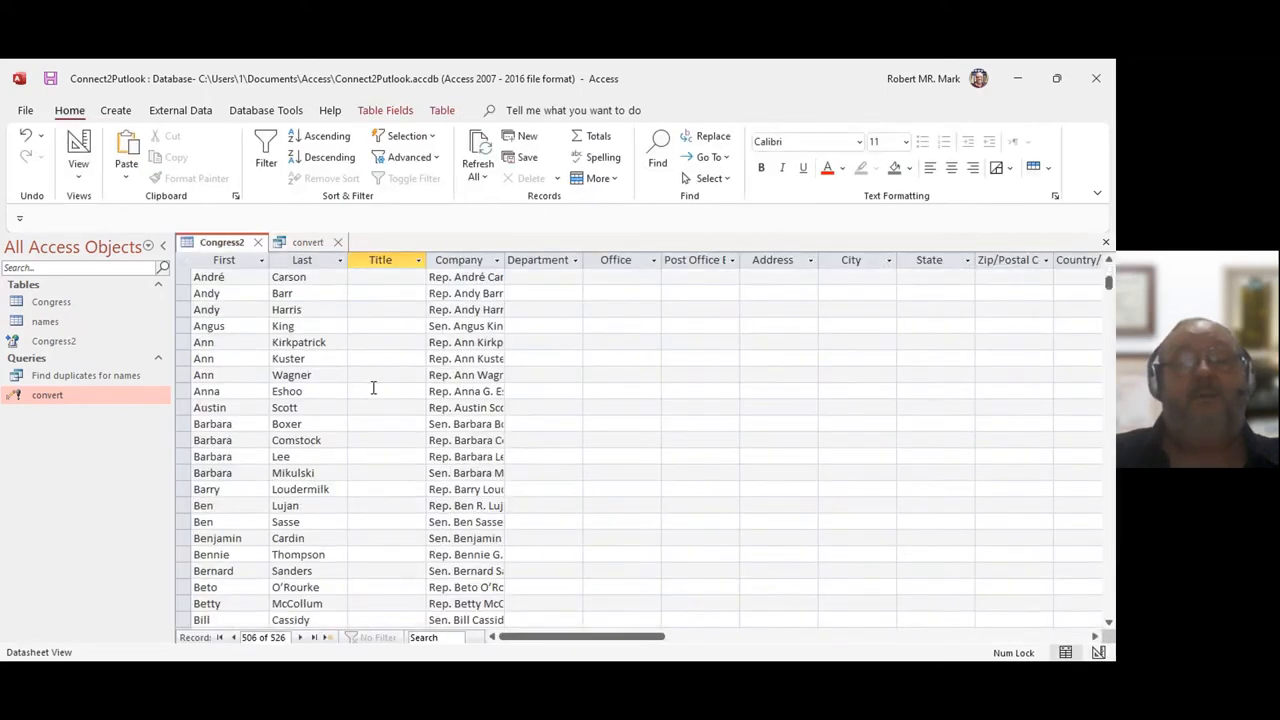
scroll(376, 385, up, 6)
scroll(376, 385, up, 3)
scroll(376, 385, down, 20)
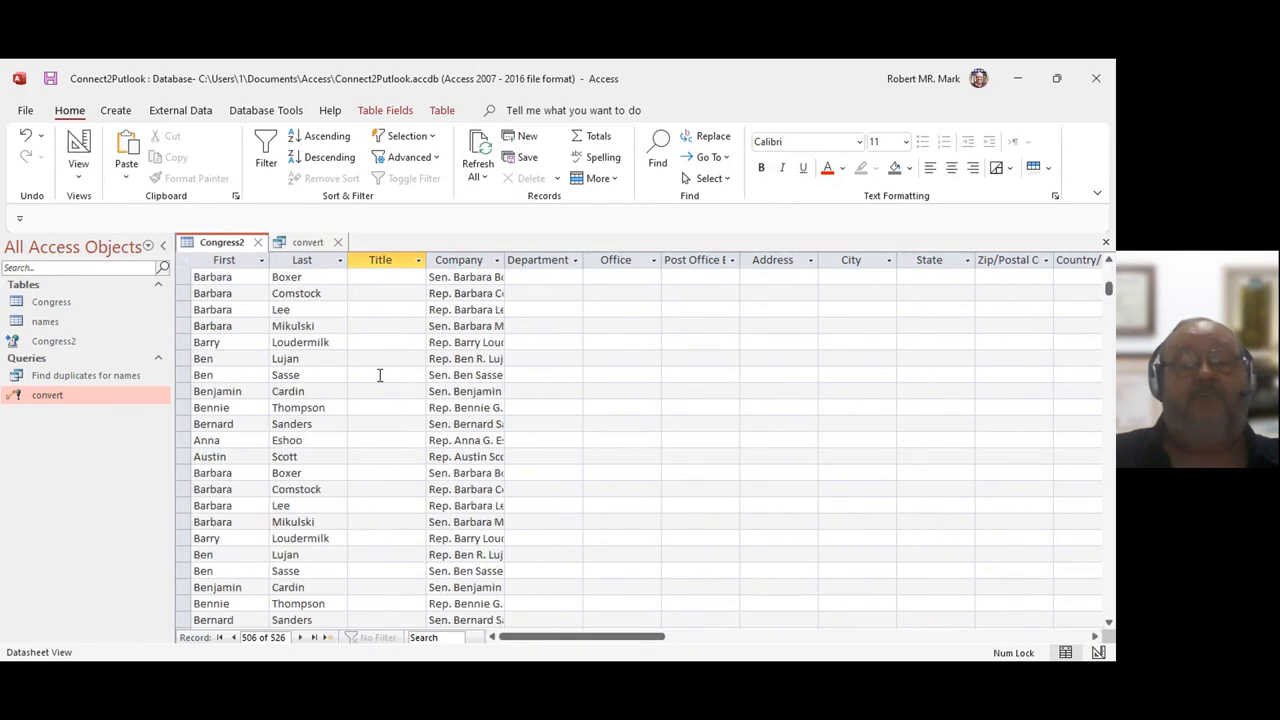
scroll(377, 385, up, 20)
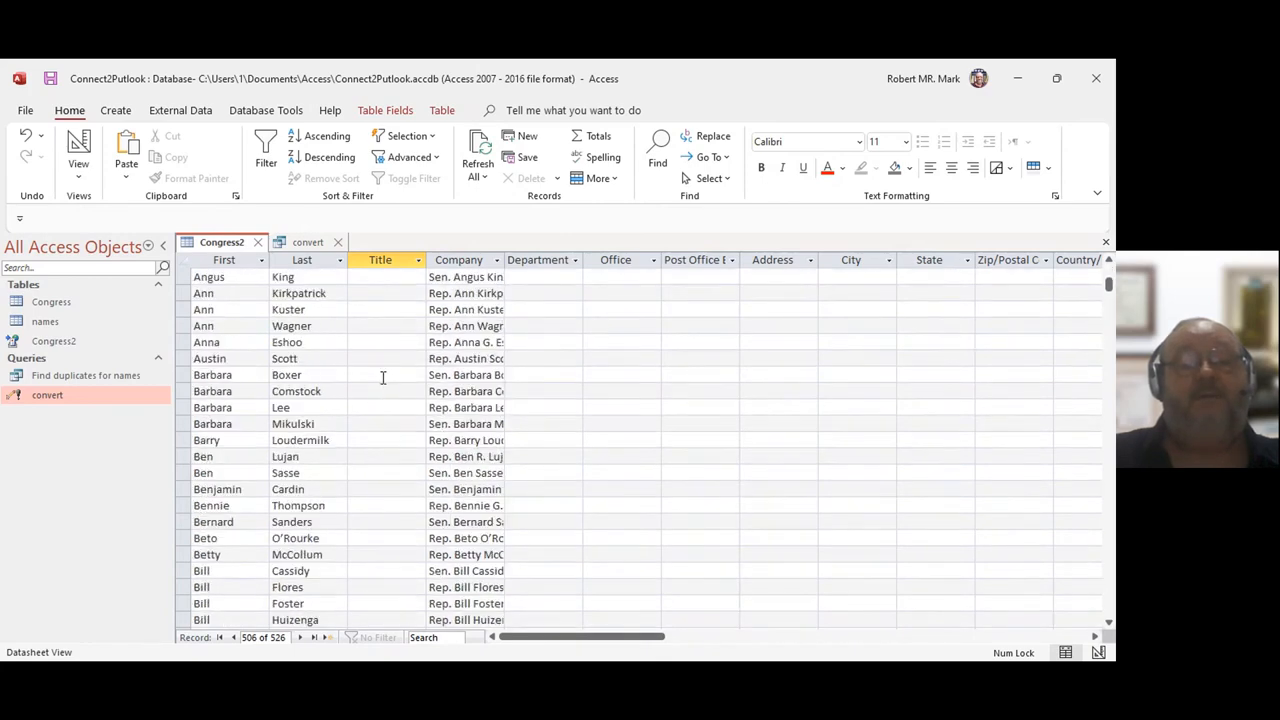
Return to the convert query's design and run the update on the linked Congress2 table, accepting both confirmations.
click(309, 244)
click(78, 148)
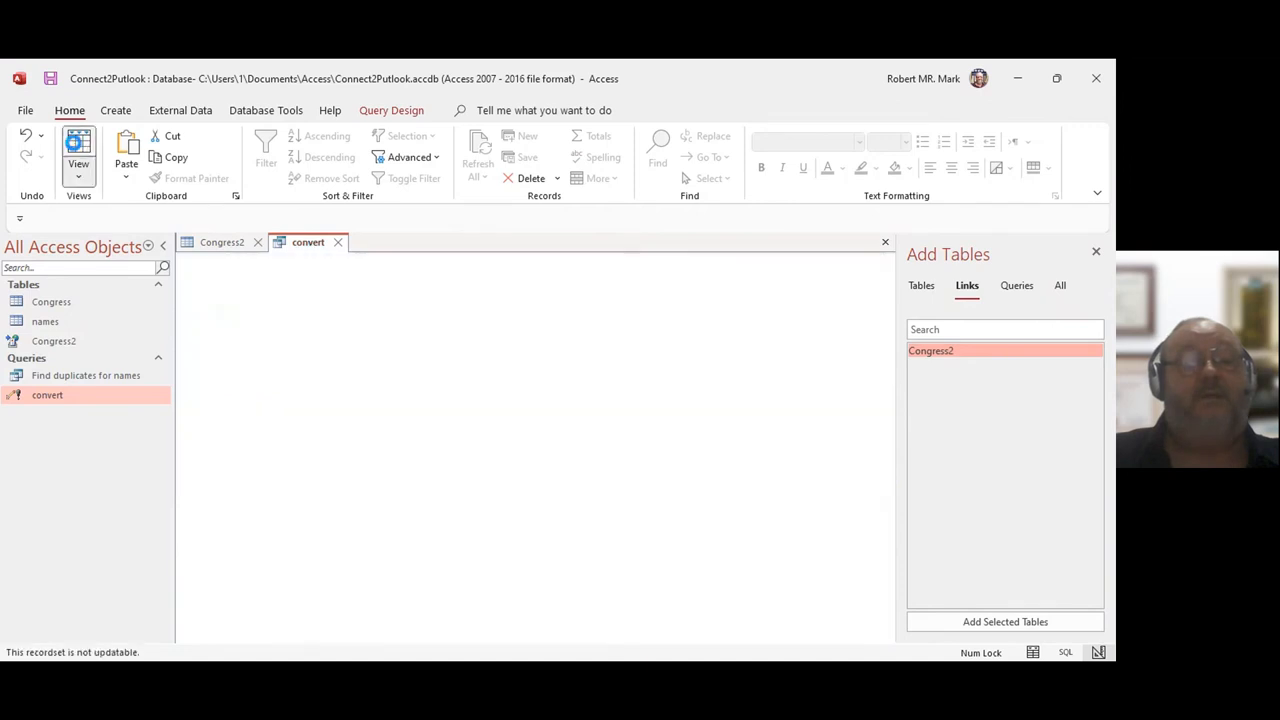
click(78, 148)
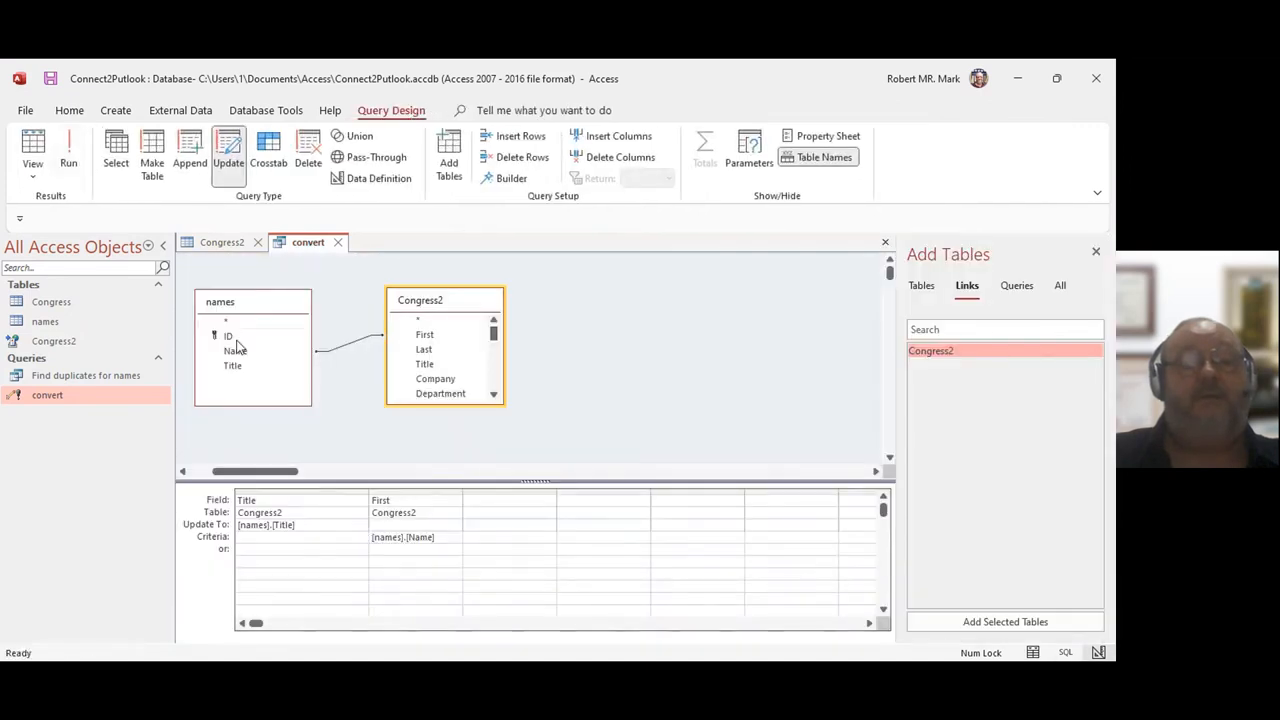
click(74, 150)
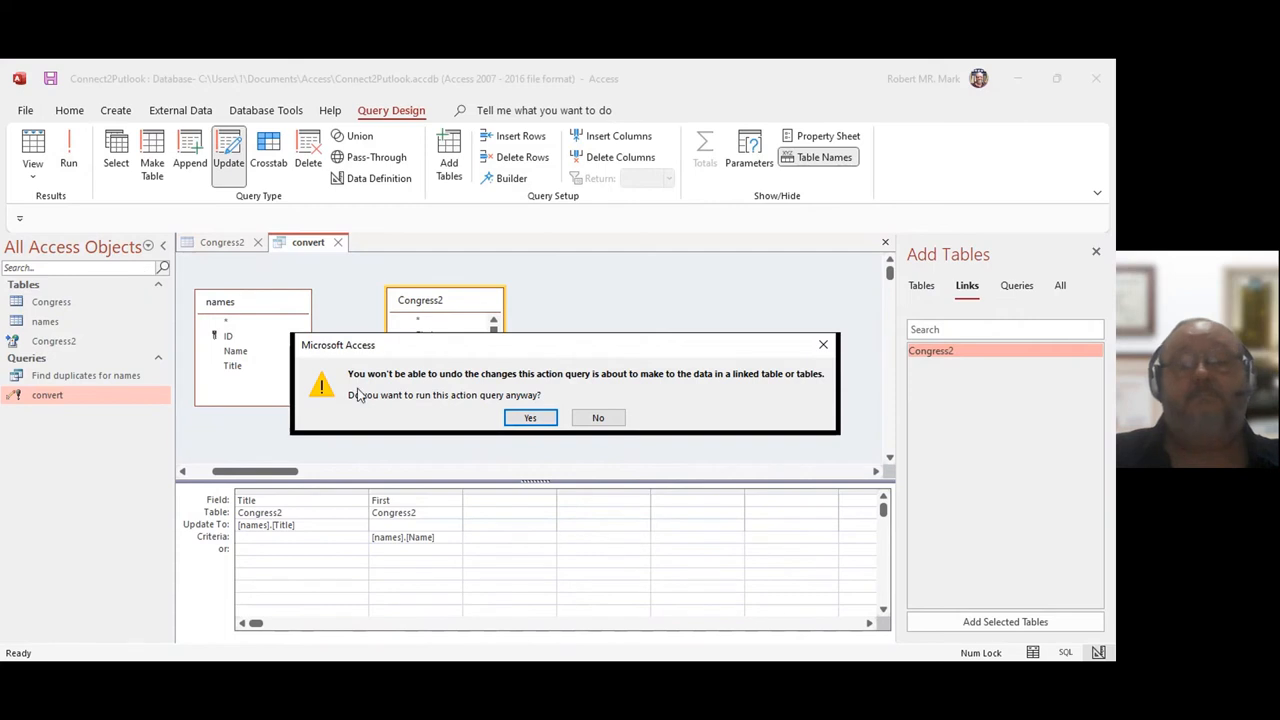
click(532, 415)
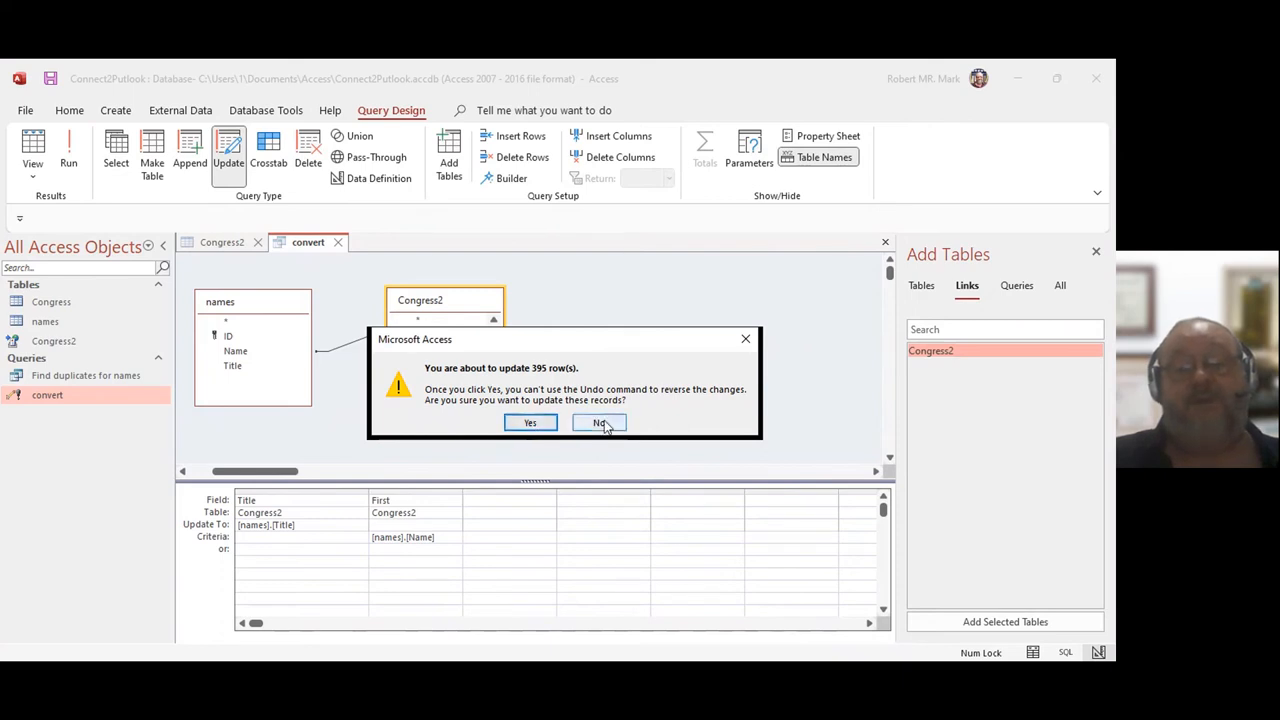
click(530, 423)
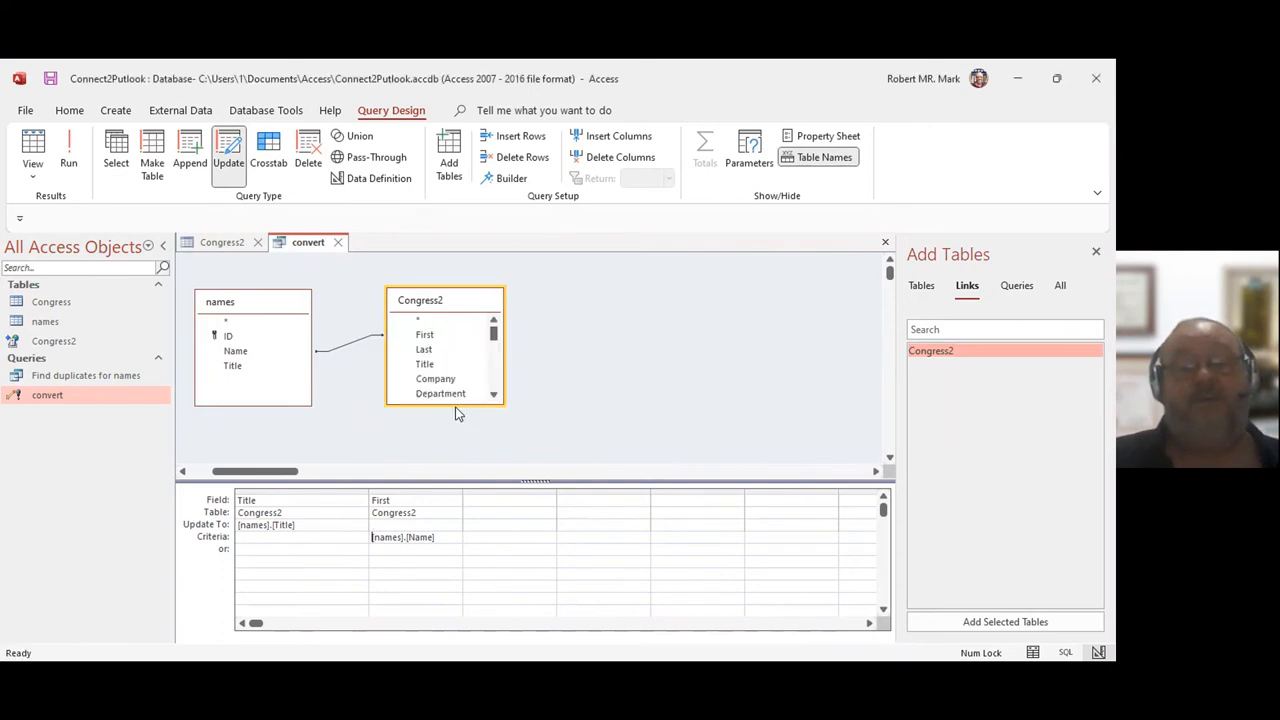
Review the updated Title column in the Congress2 datasheet for filled and empty records.
click(222, 243)
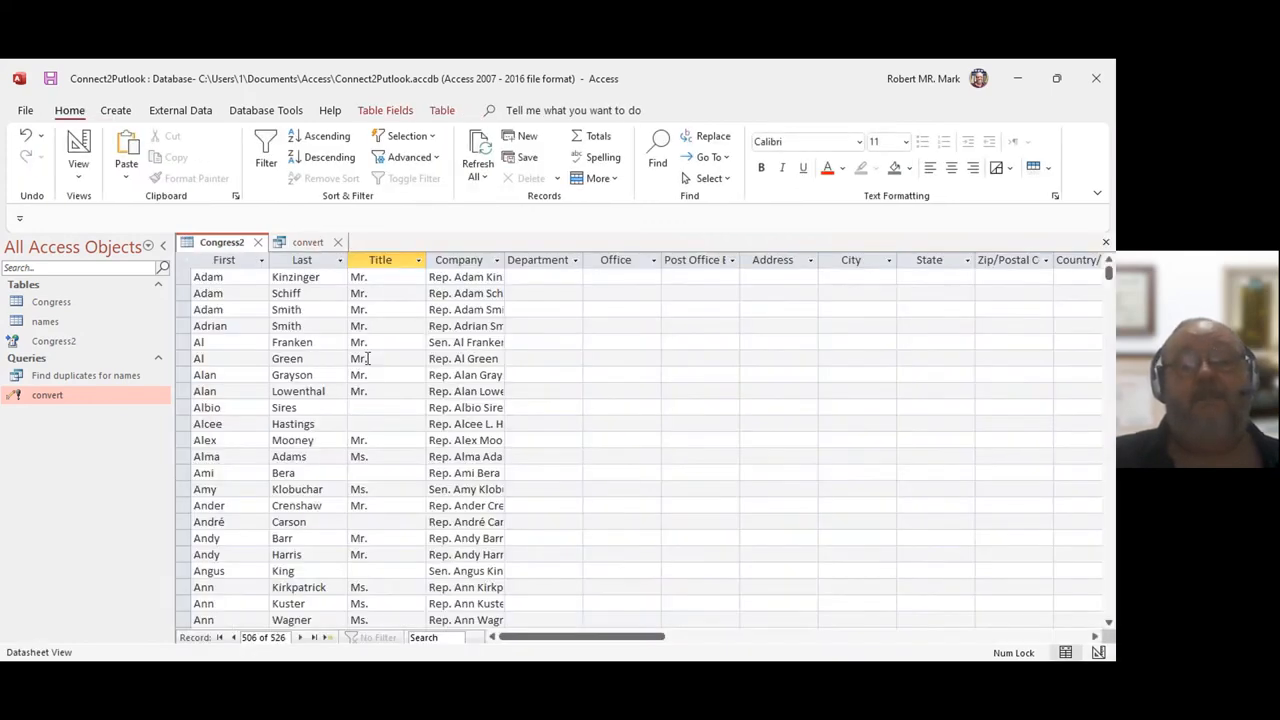
scroll(380, 390, down, 8)
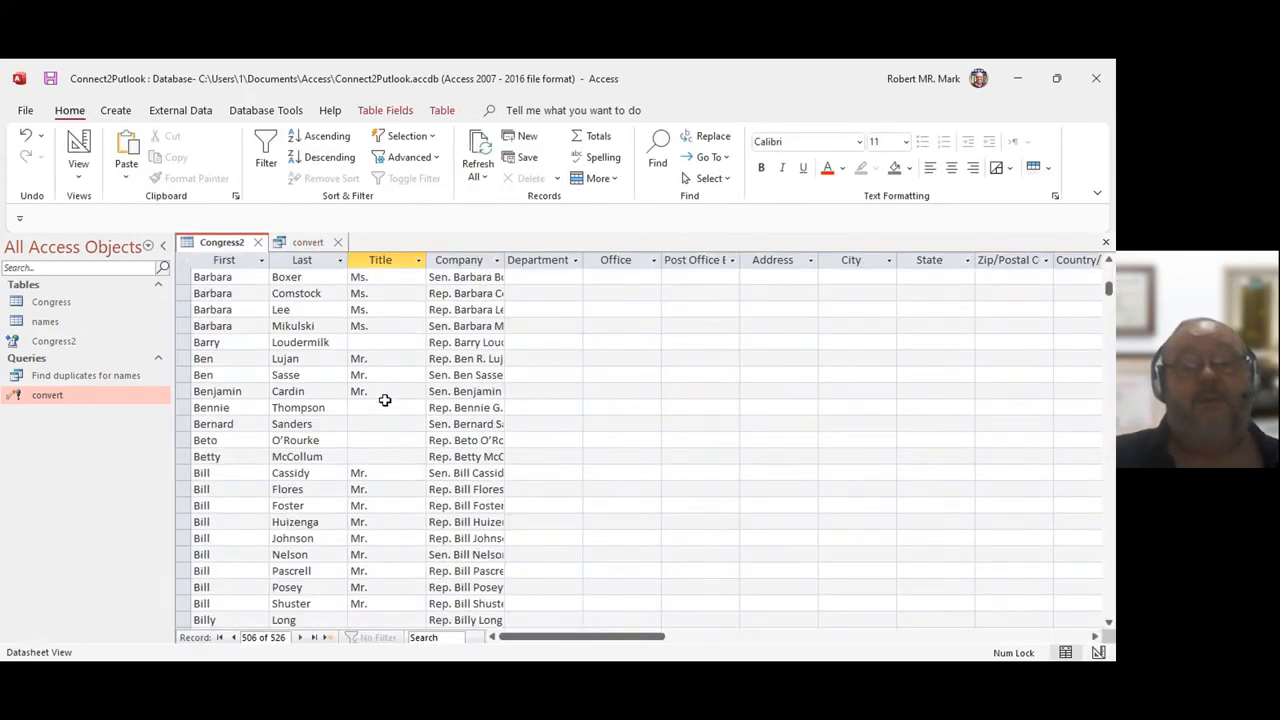
scroll(384, 400, down, 18)
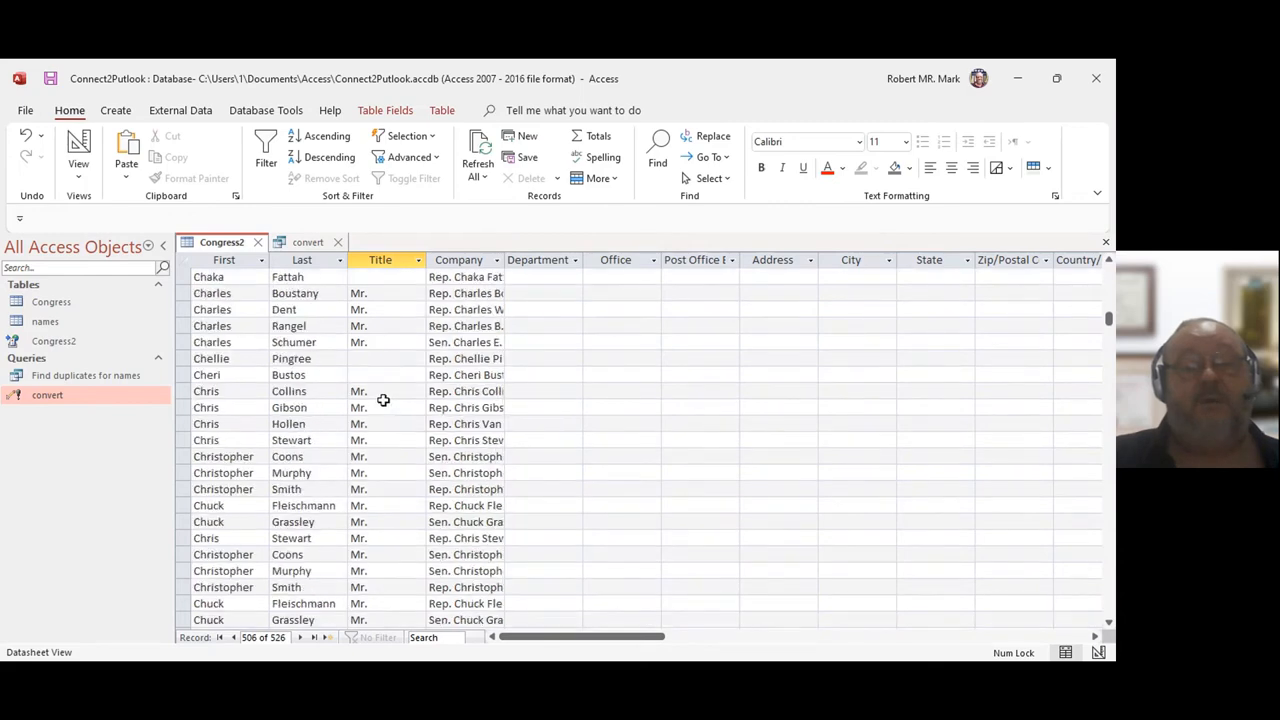
scroll(383, 400, down, 15)
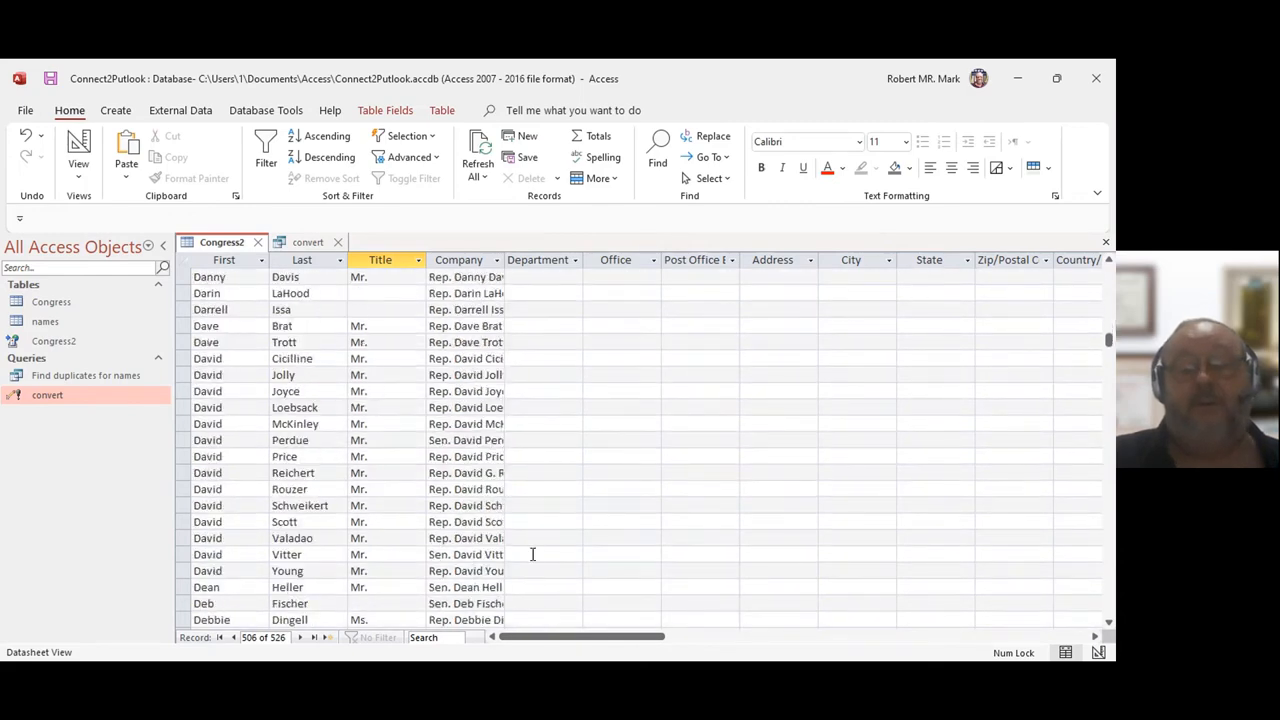
drag(571, 636, 508, 646)
scroll(360, 480, up, 12)
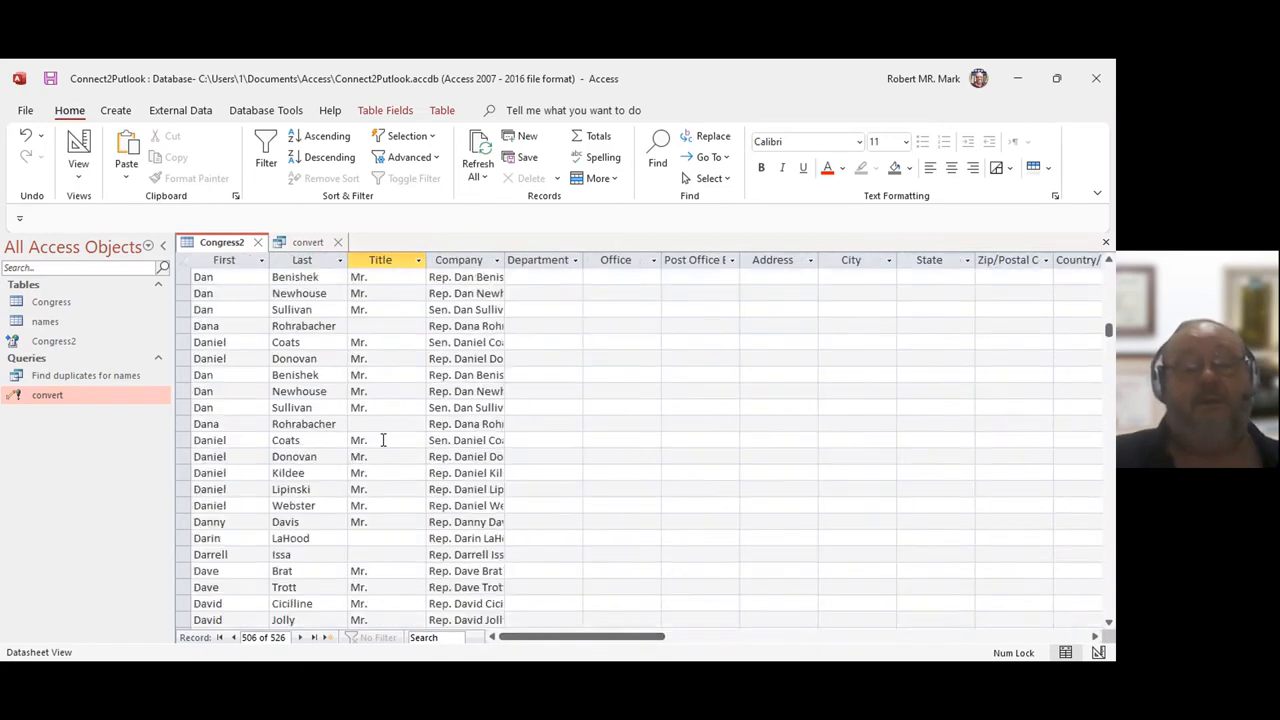
scroll(383, 440, up, 4)
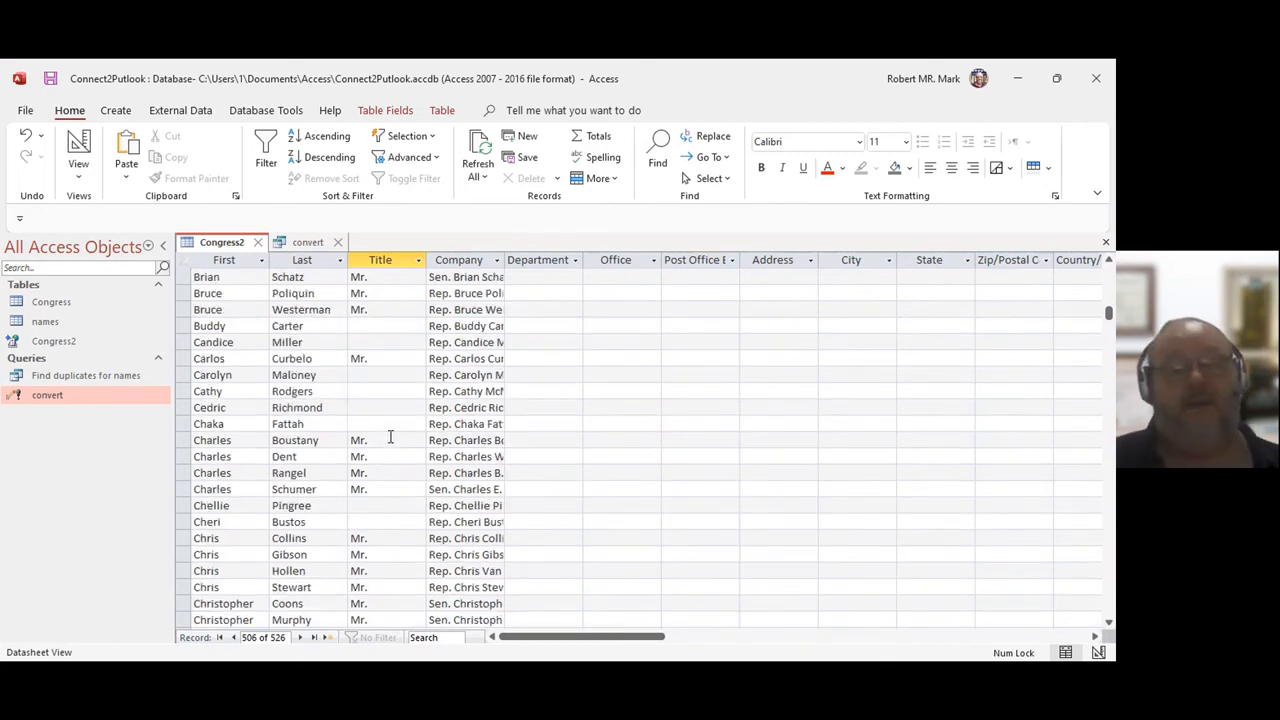
scroll(397, 389, up, 7)
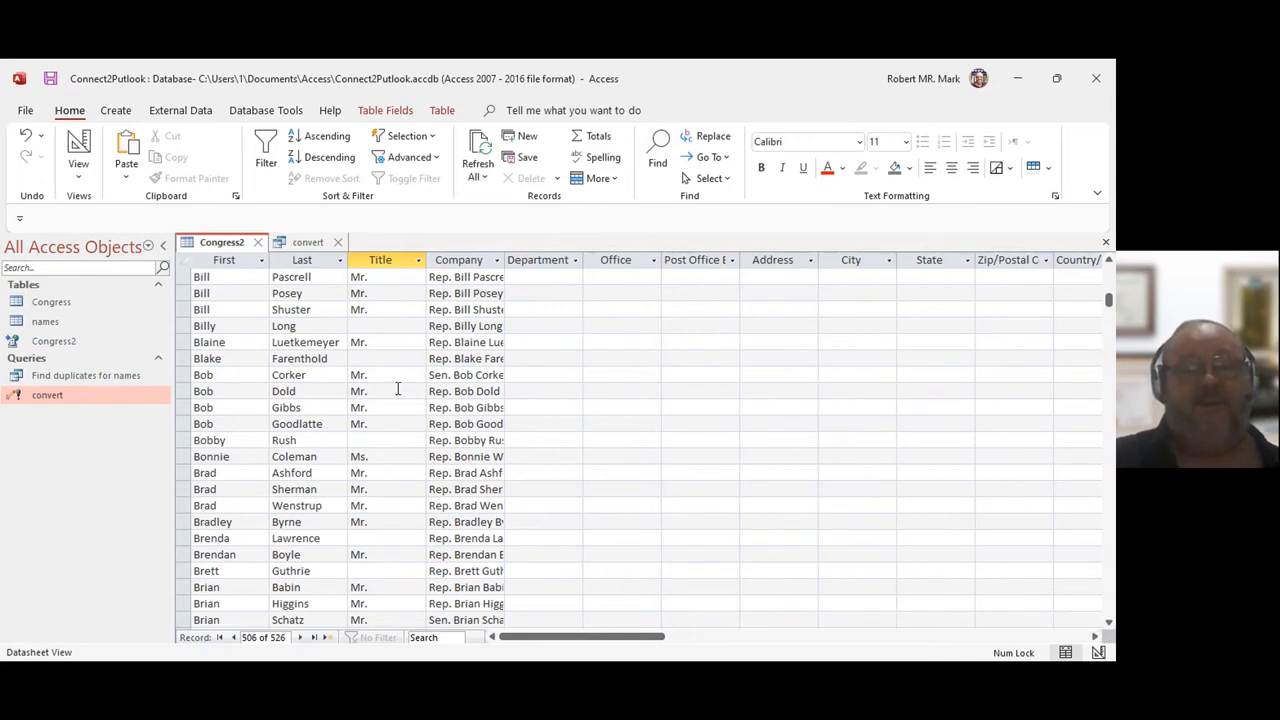
scroll(397, 389, up, 13)
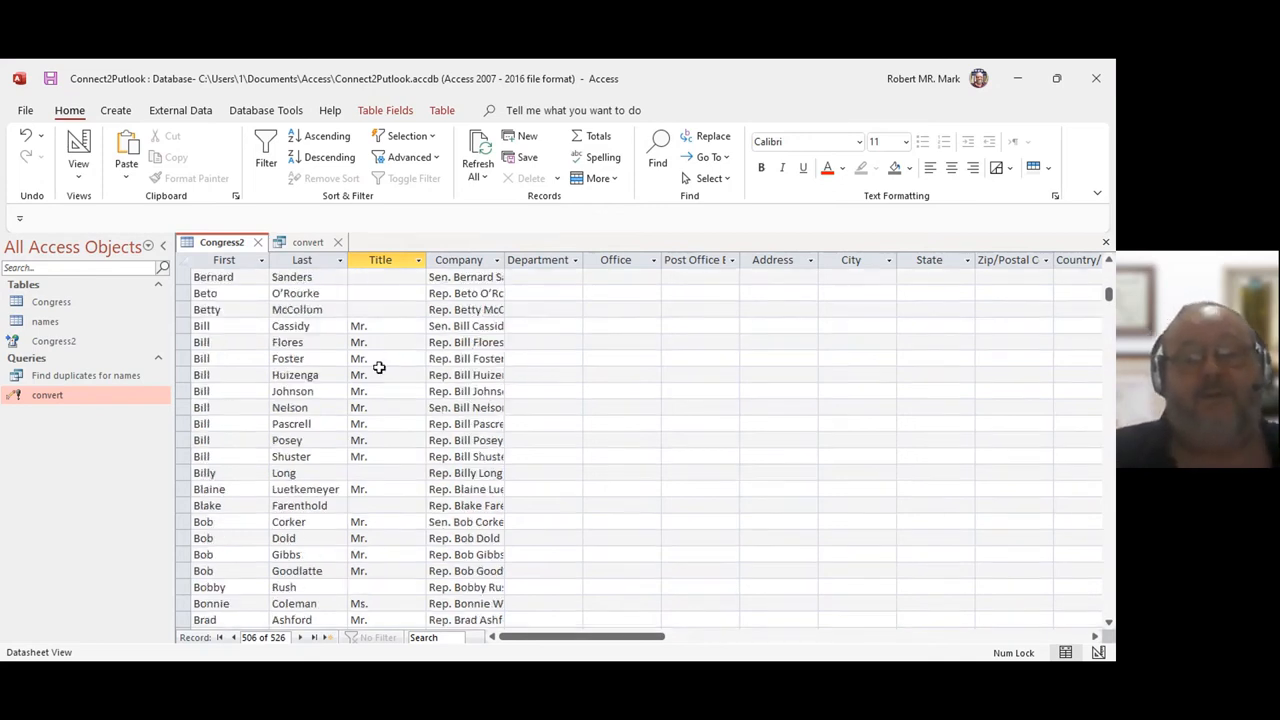
scroll(388, 373, up, 2)
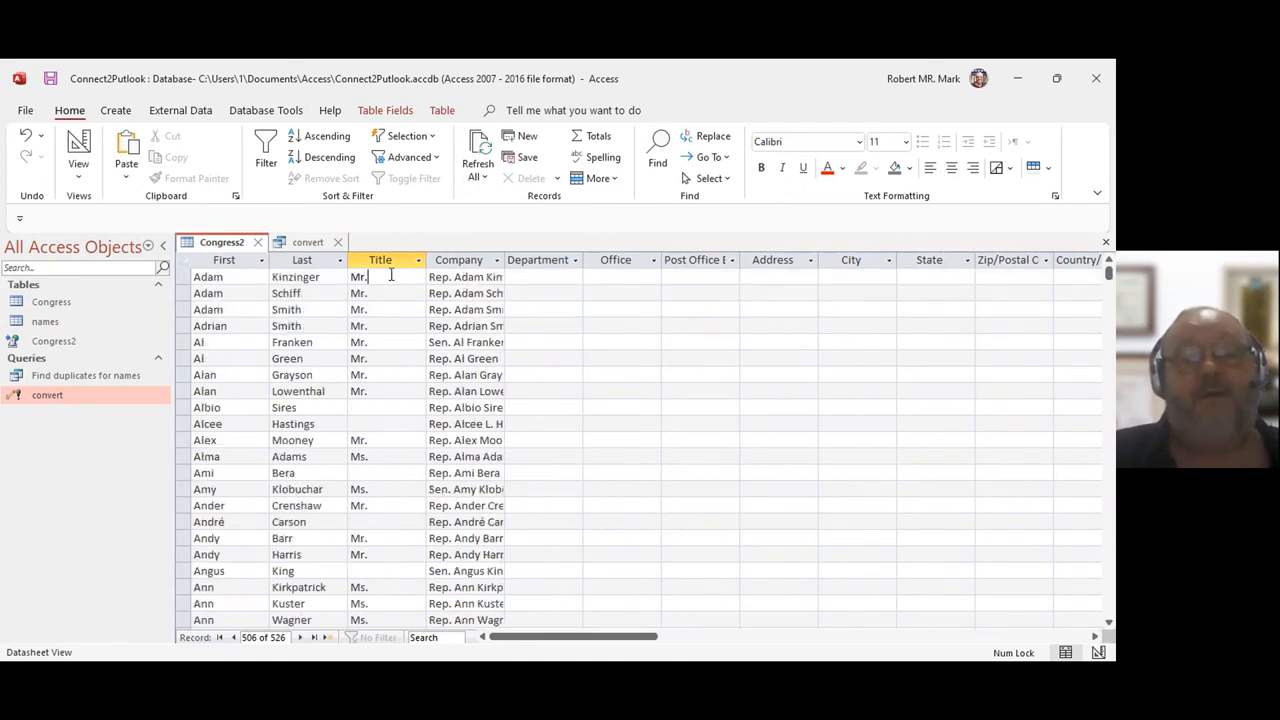
Check the Title cells of the first dozen Congress2 records one by one, including the empty ones, and look further down the list.
click(391, 280)
click(388, 294)
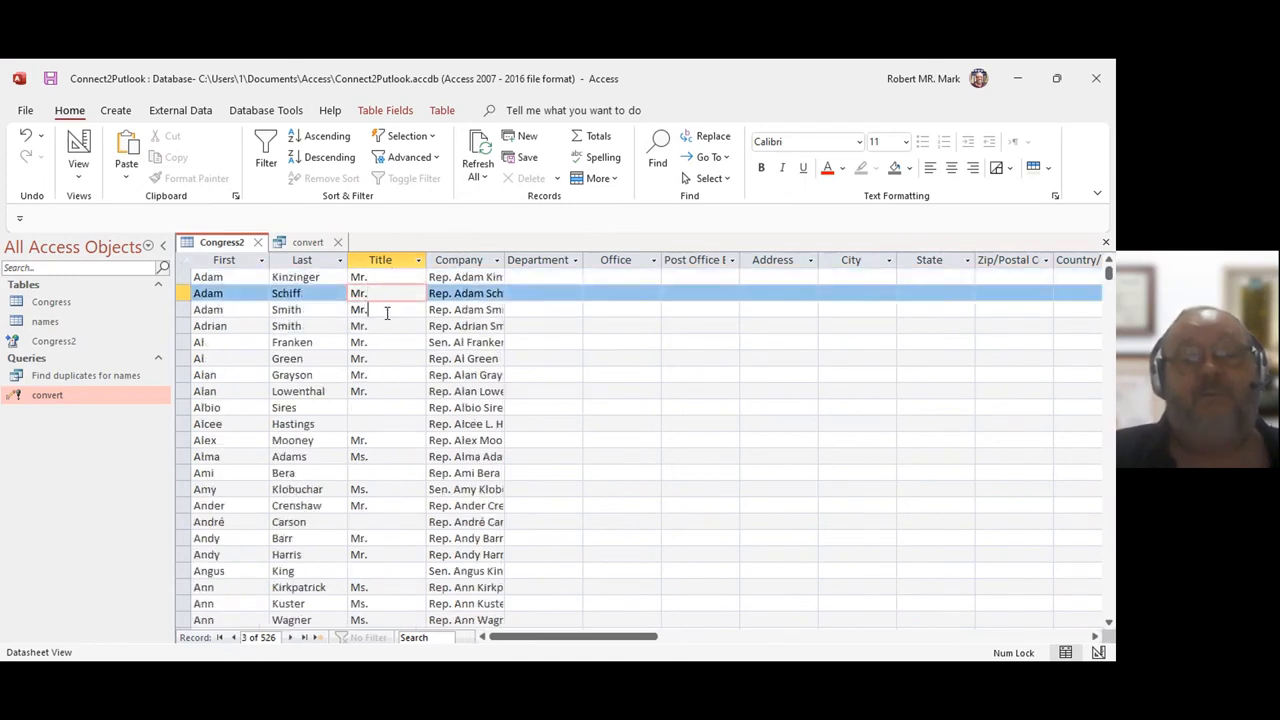
click(384, 325)
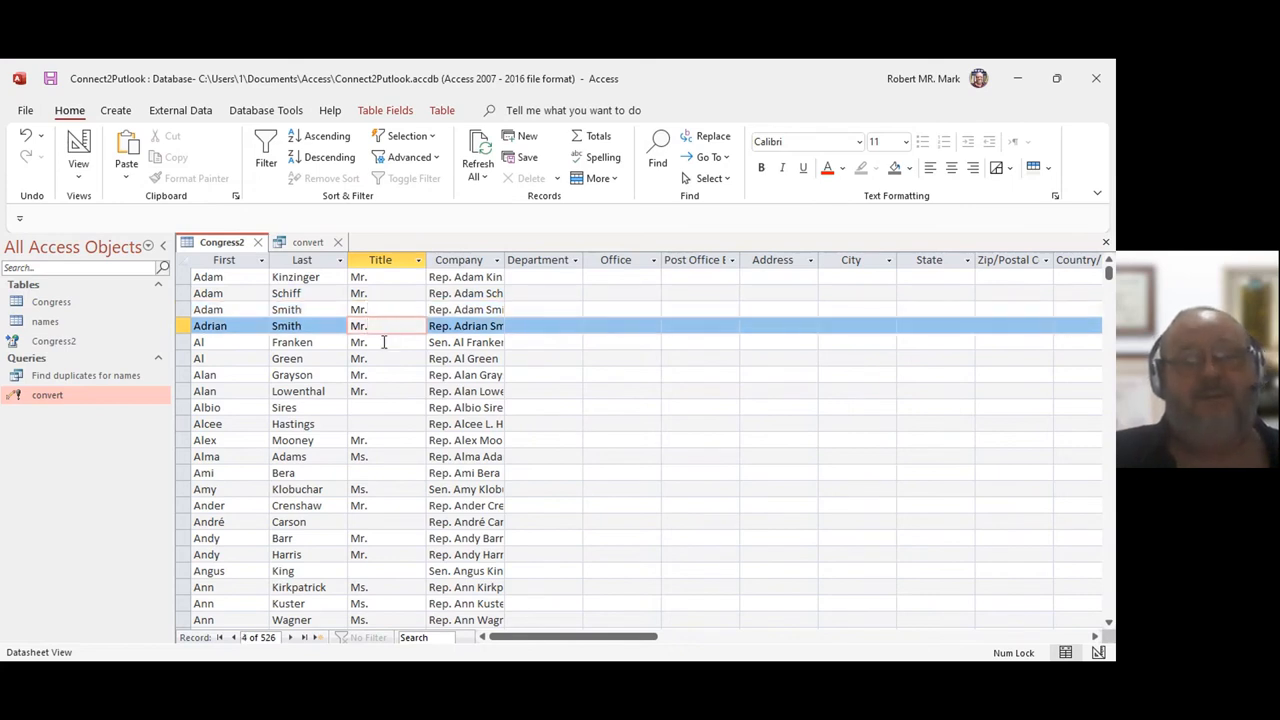
click(384, 342)
click(380, 358)
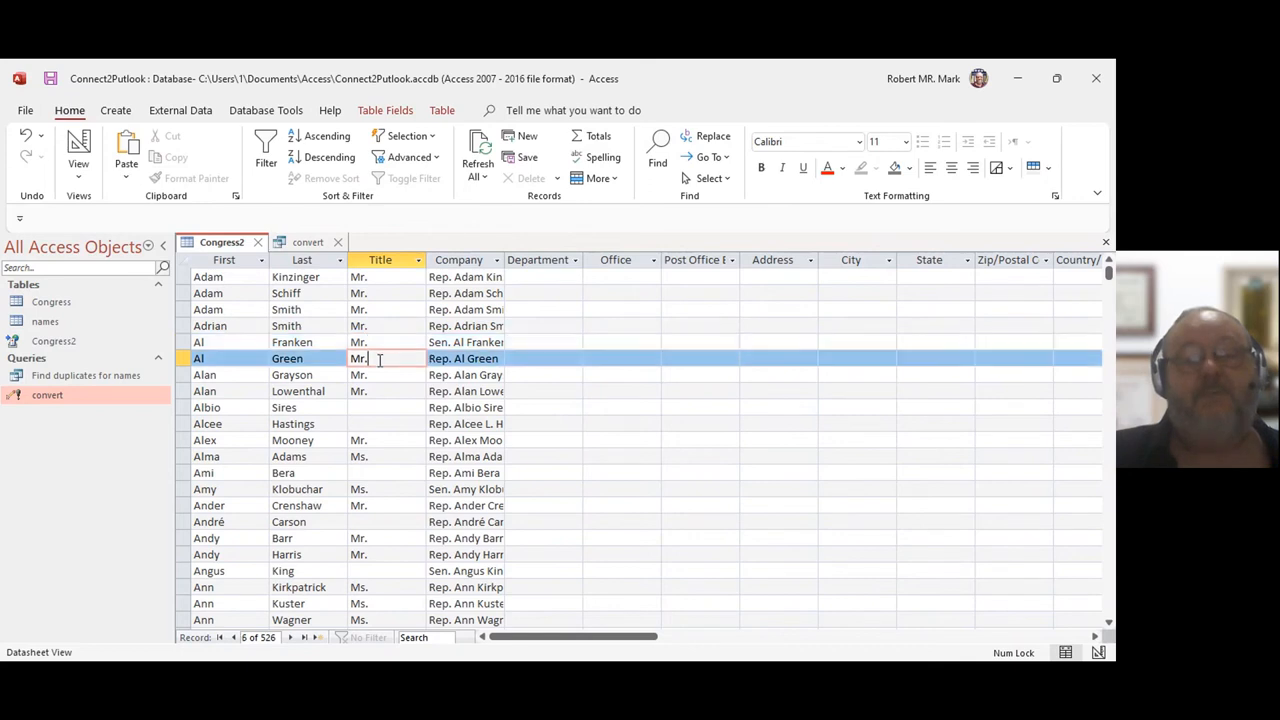
click(372, 375)
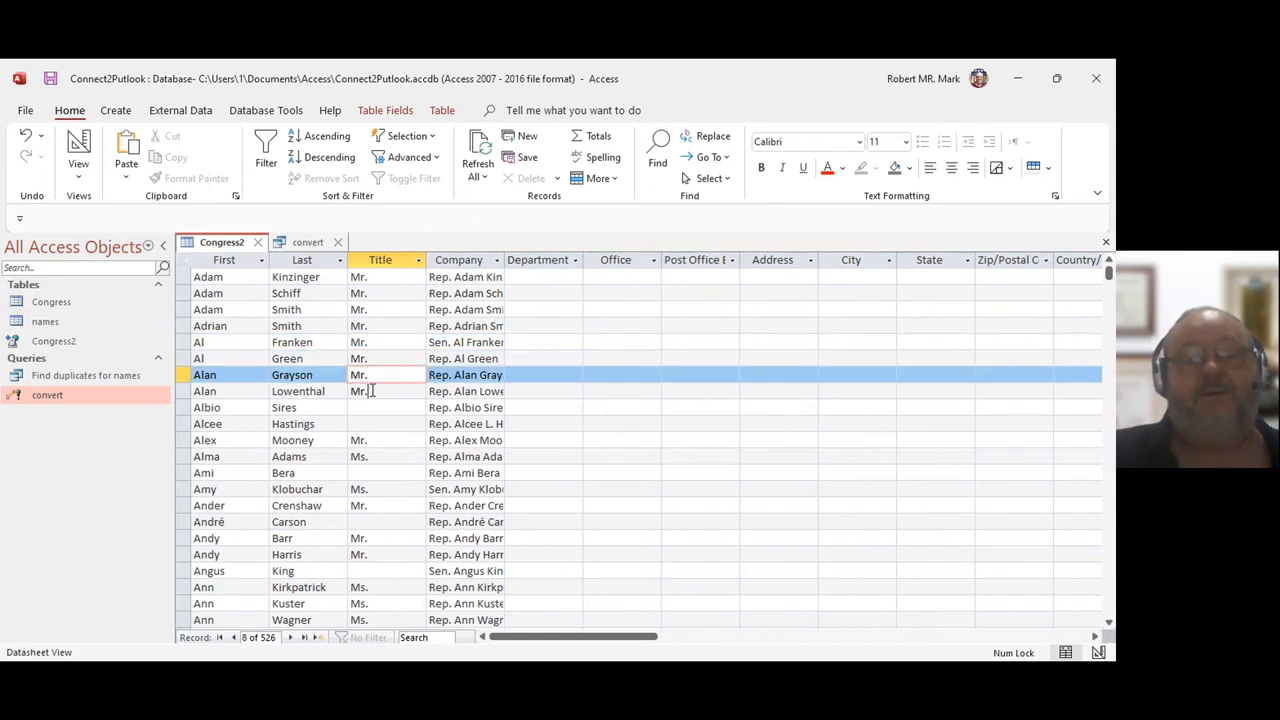
click(371, 391)
click(381, 407)
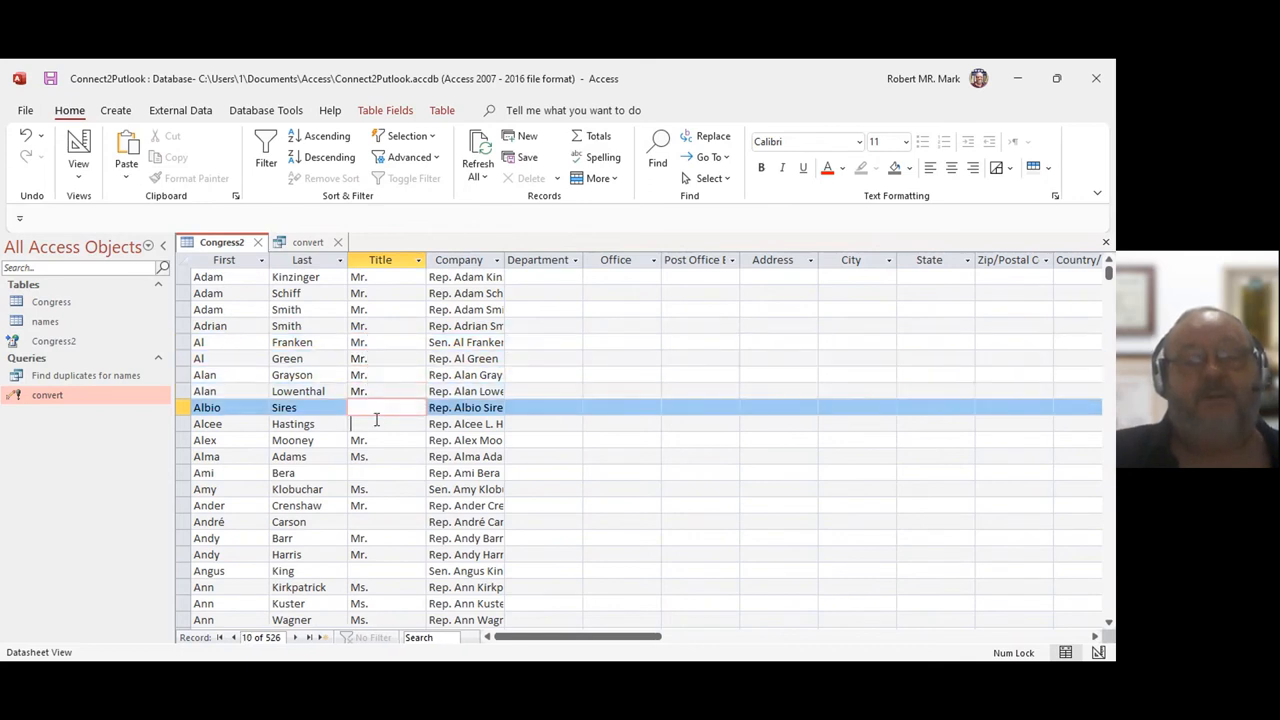
click(380, 424)
click(380, 441)
click(380, 457)
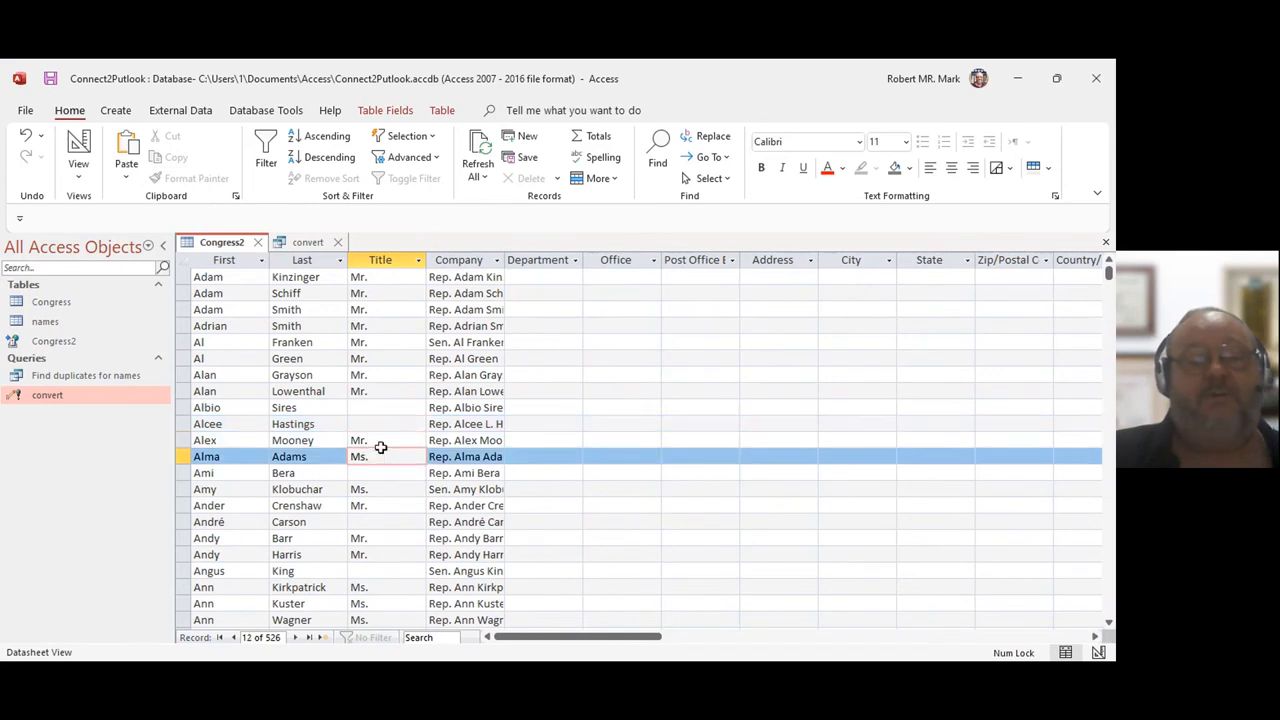
click(386, 437)
click(385, 424)
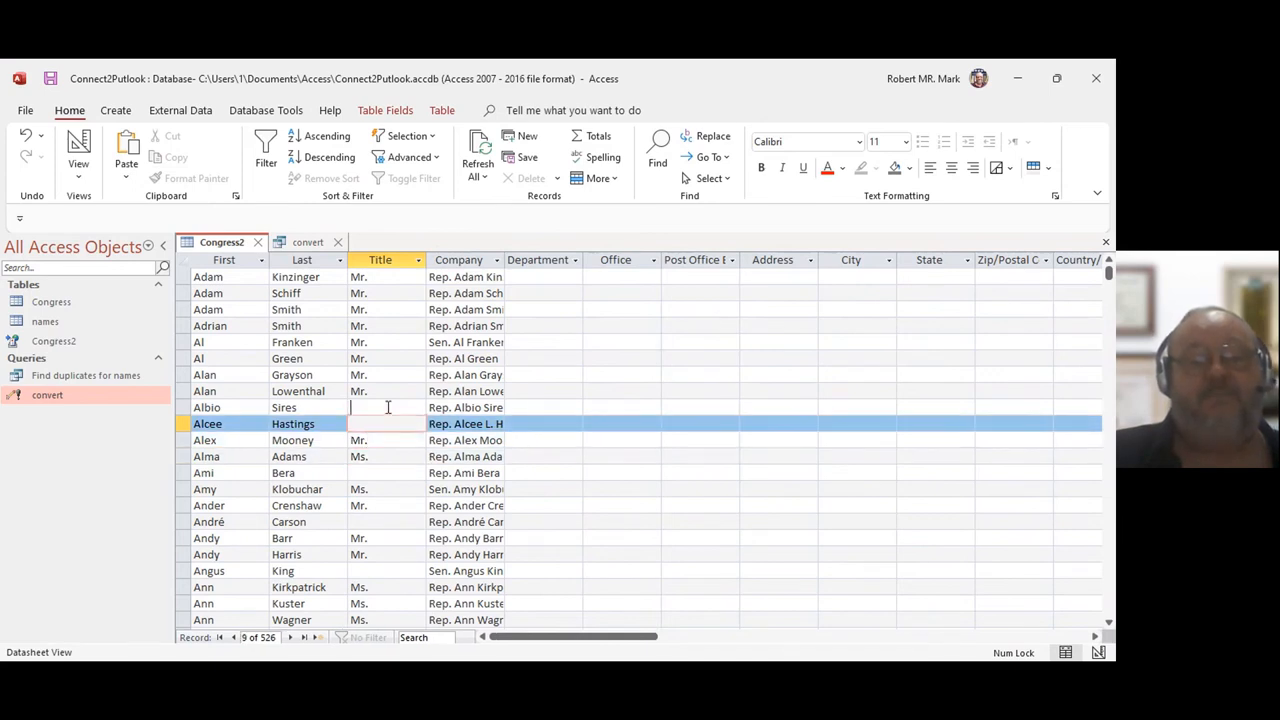
click(386, 407)
click(385, 391)
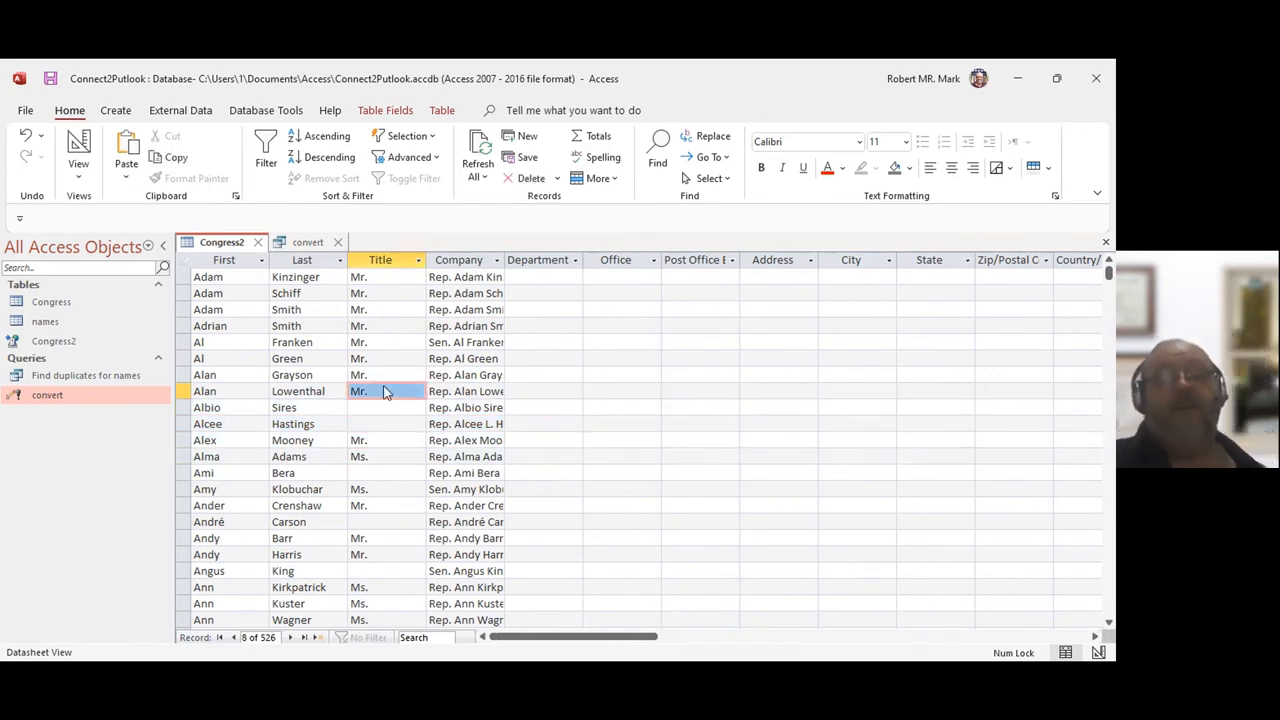
scroll(388, 431, down, 3)
scroll(388, 431, down, 5)
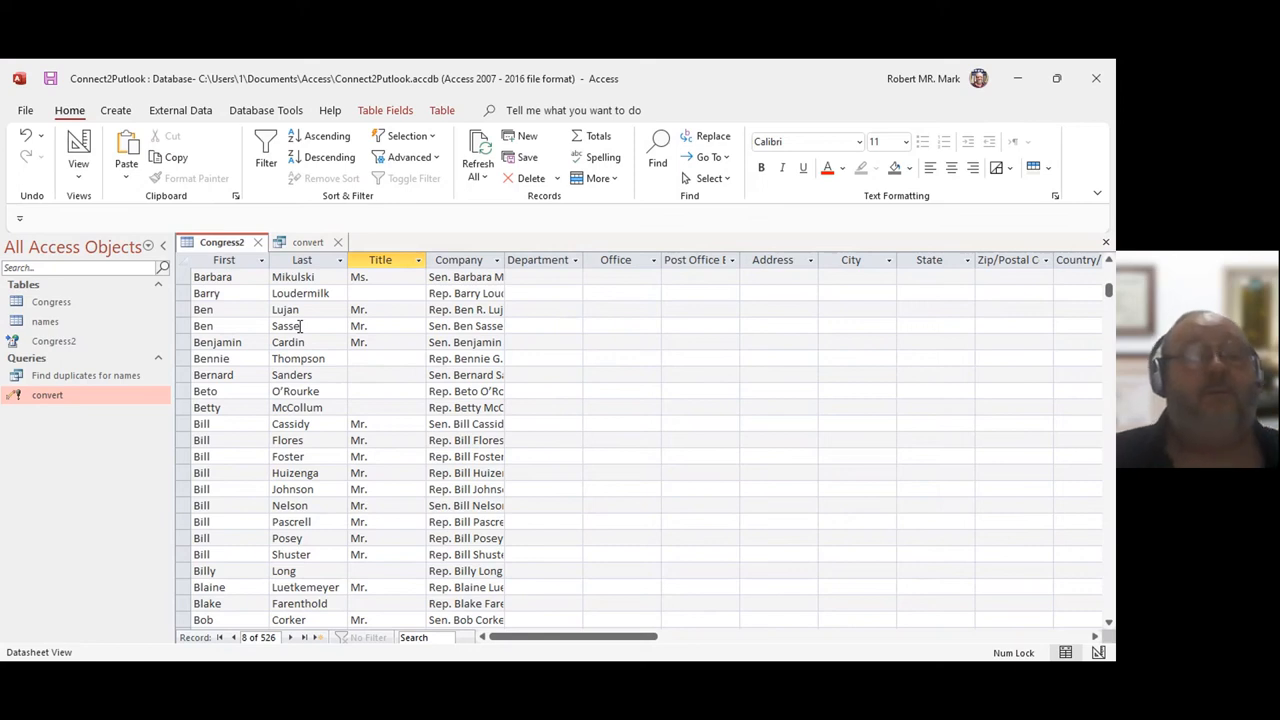
Open the local Congress table and look through its Title column.
double_click(16, 305)
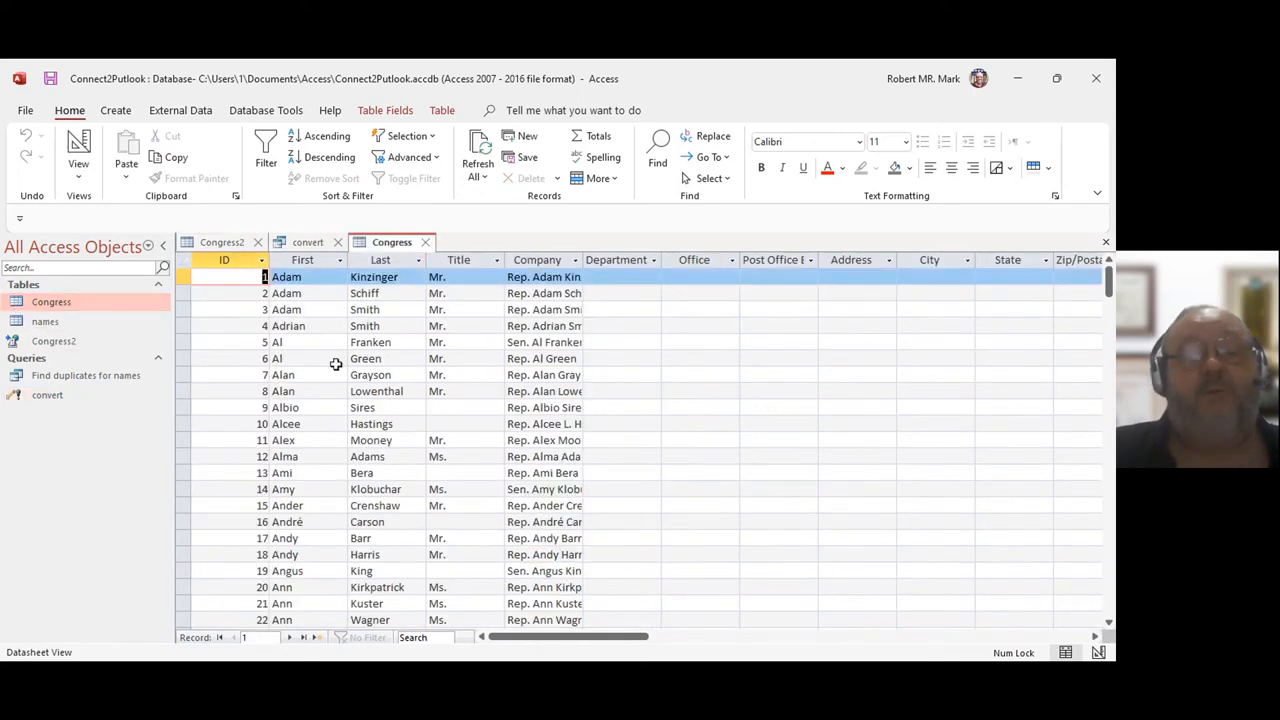
scroll(440, 390, down, 11)
scroll(447, 442, down, 5)
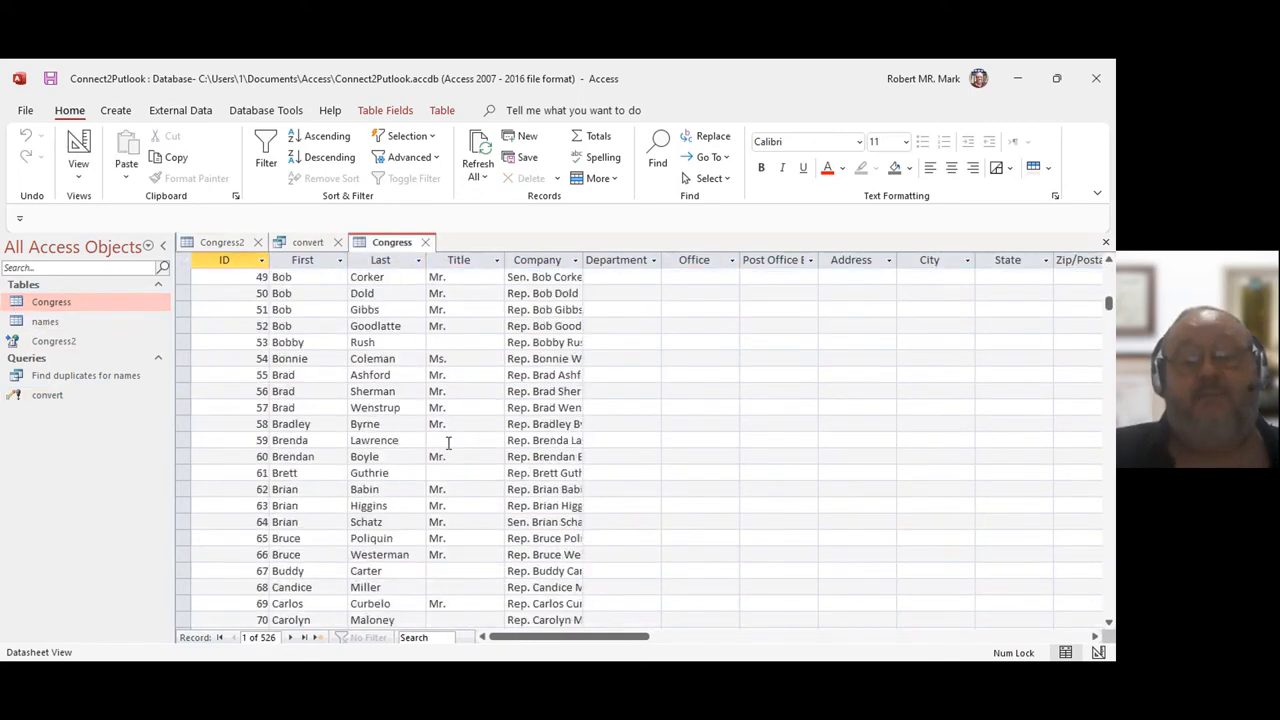
Examine the Congress table's fields from the name and title columns through the e-mail and Normalized columns, including the first few dozen records' titles.
scroll(447, 445, up, 7)
scroll(450, 498, up, 9)
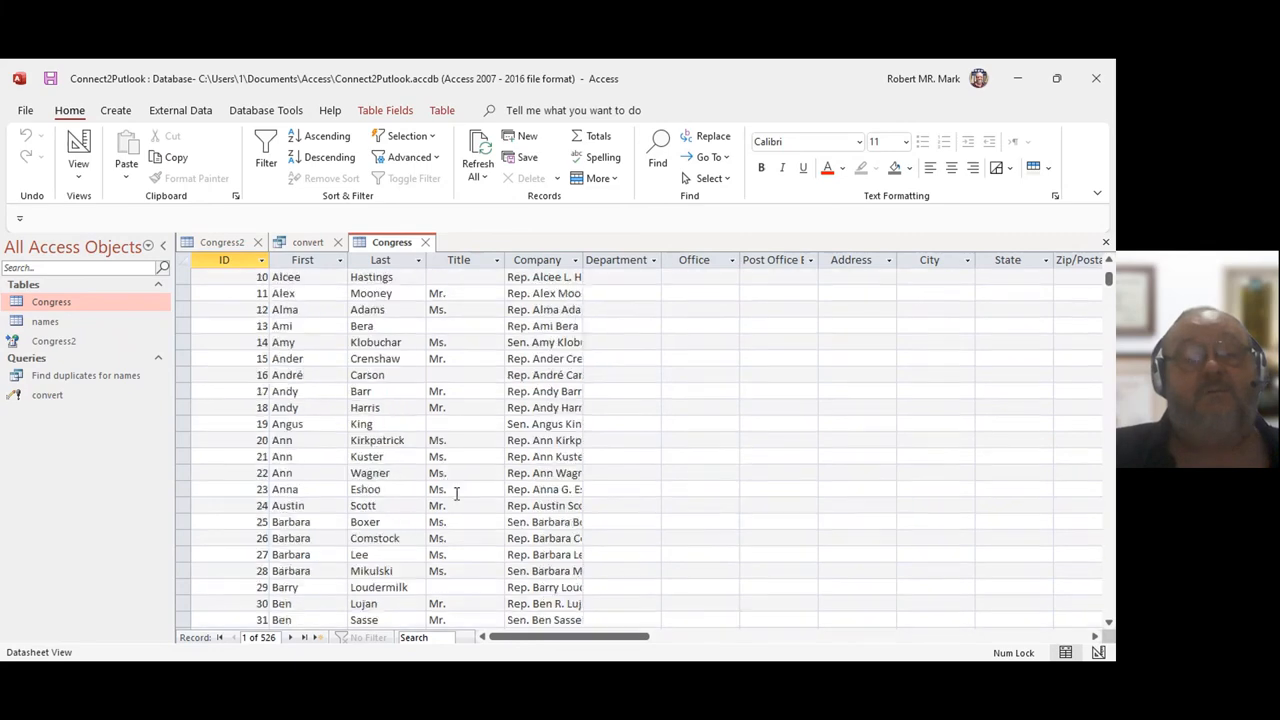
drag(566, 641, 482, 654)
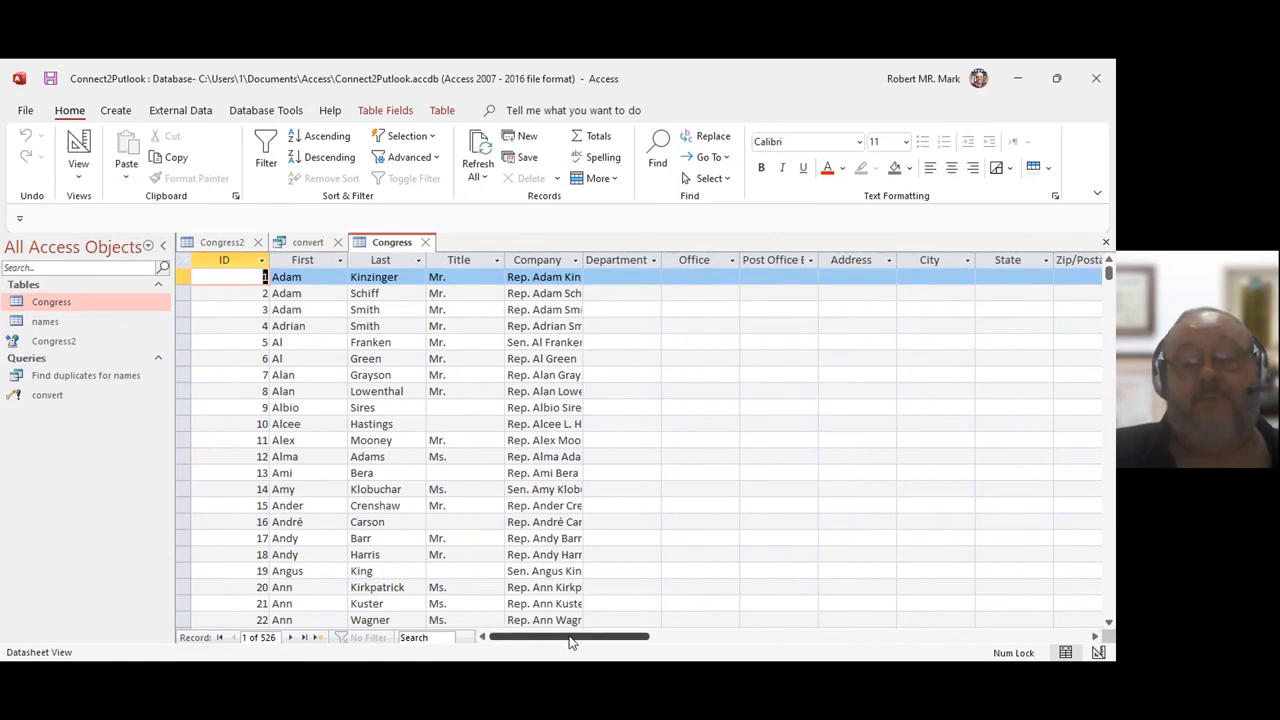
drag(571, 644, 909, 654)
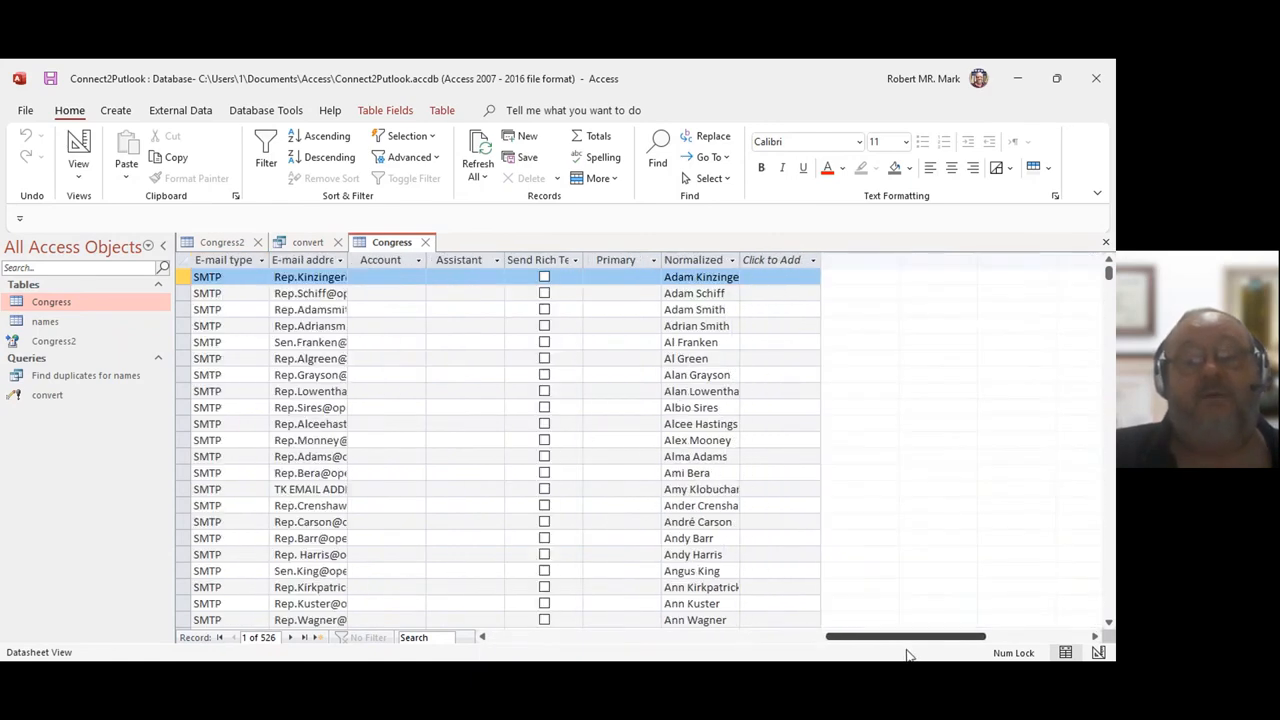
mouse_move(906, 654)
mouse_down()
mouse_move(588, 648)
mouse_move(891, 656)
mouse_up()
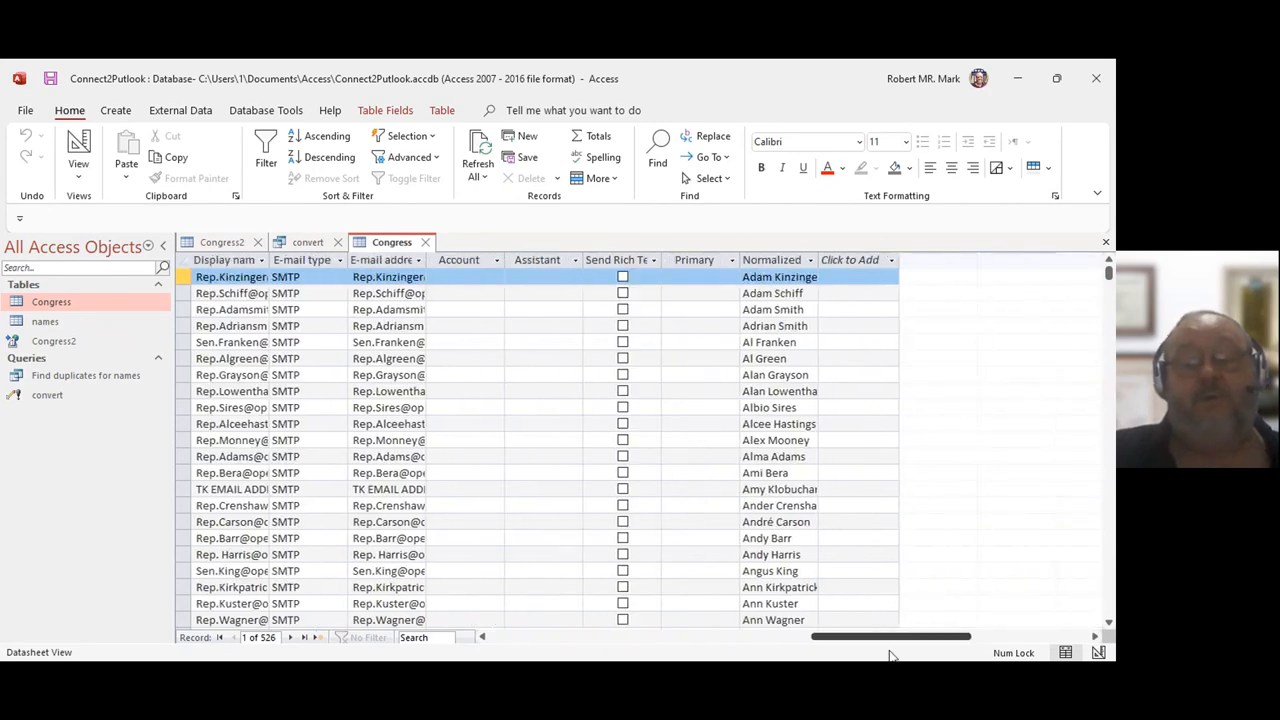
drag(891, 656, 568, 636)
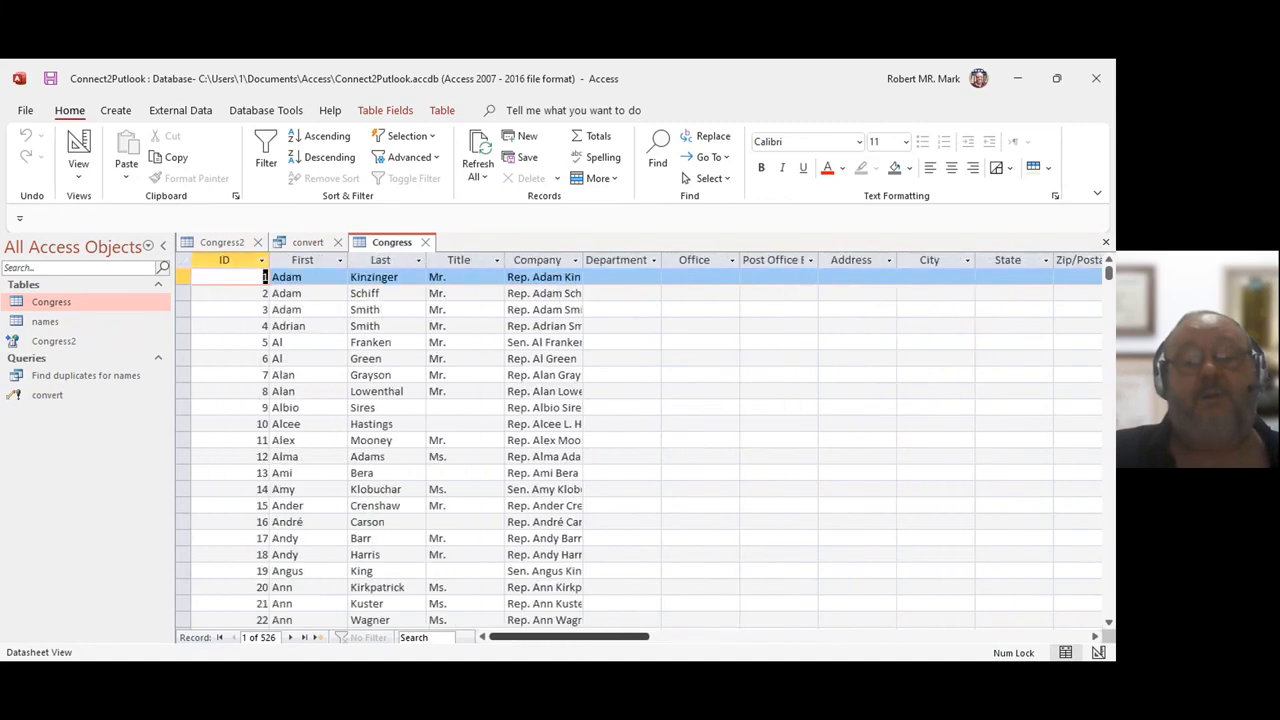
scroll(628, 465, down, 6)
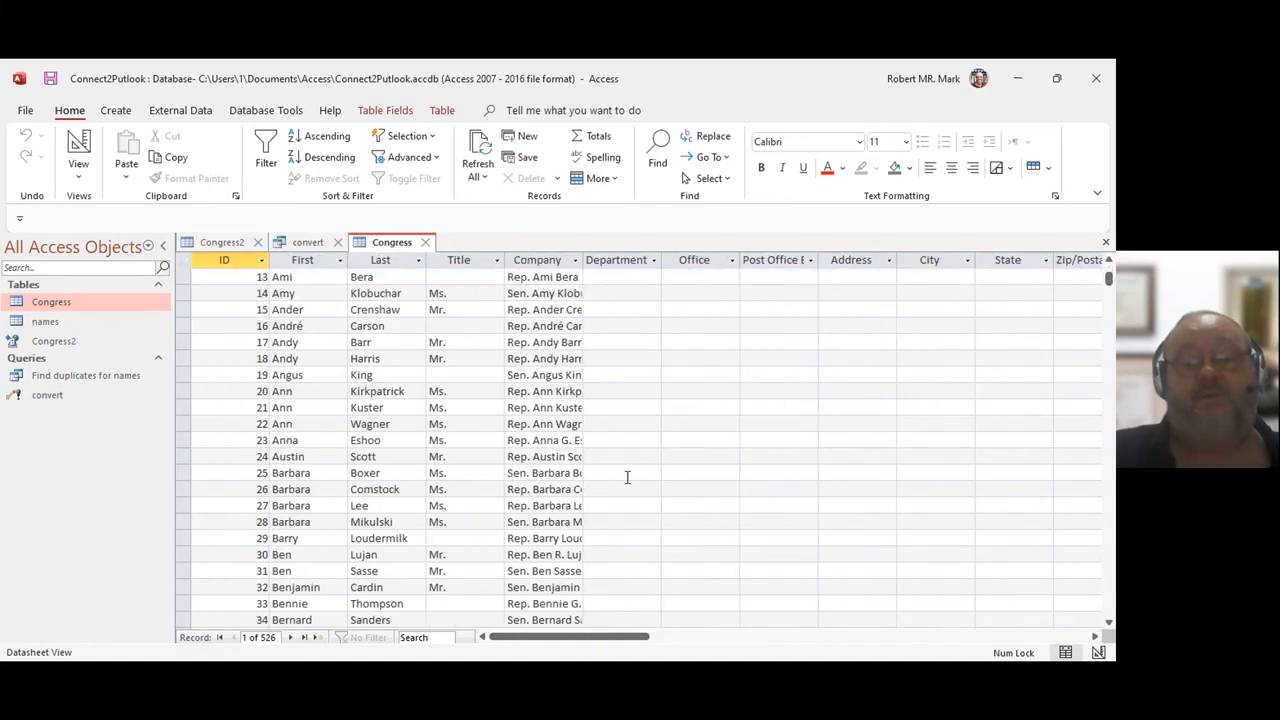
scroll(624, 478, up, 4)
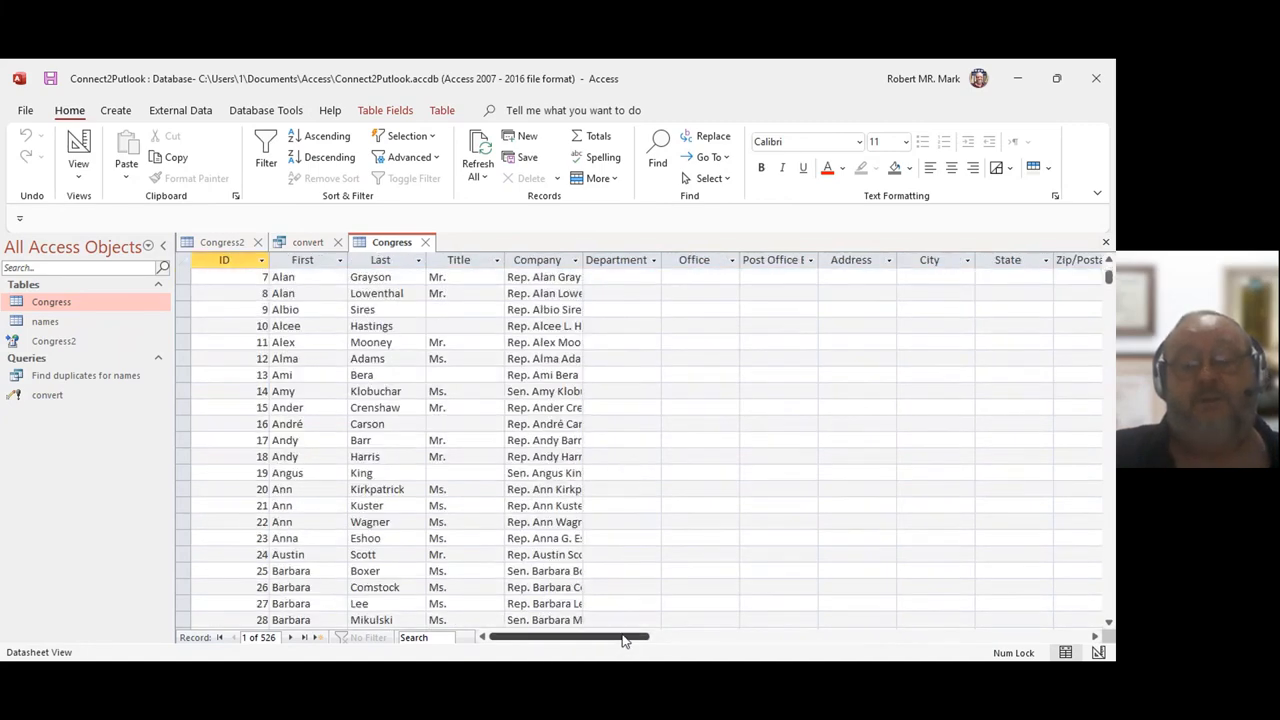
drag(623, 644, 590, 660)
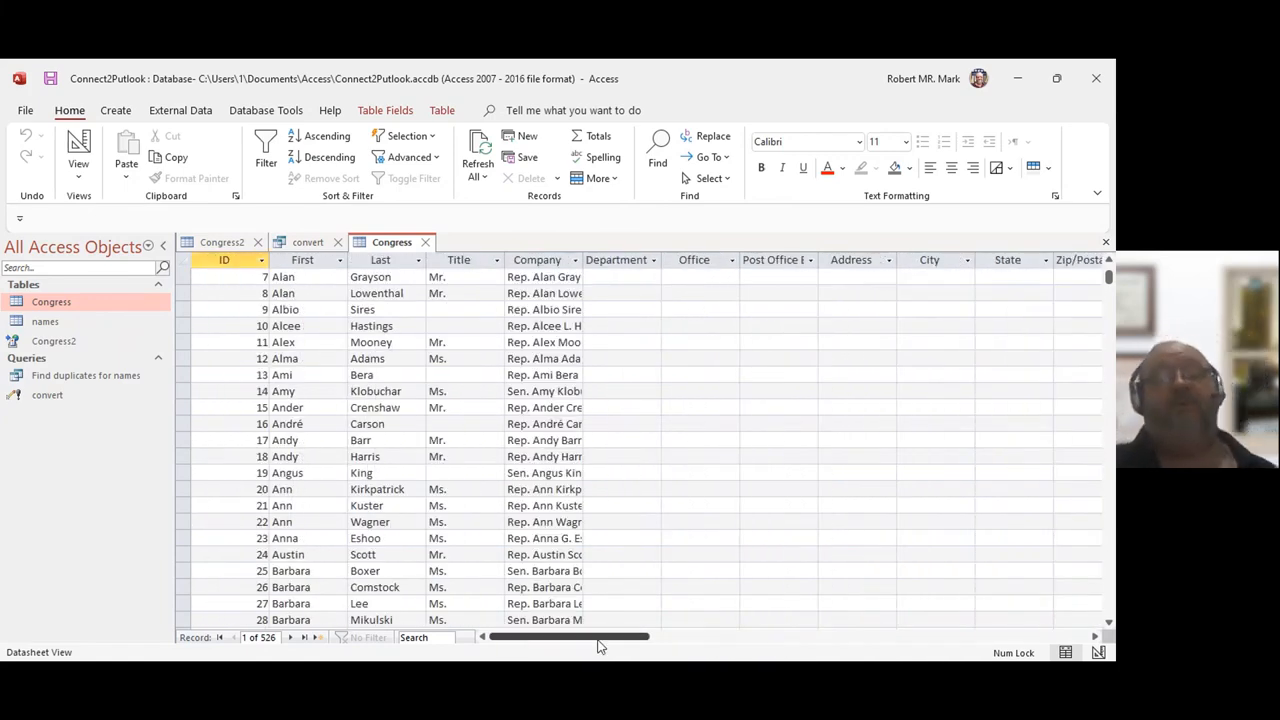